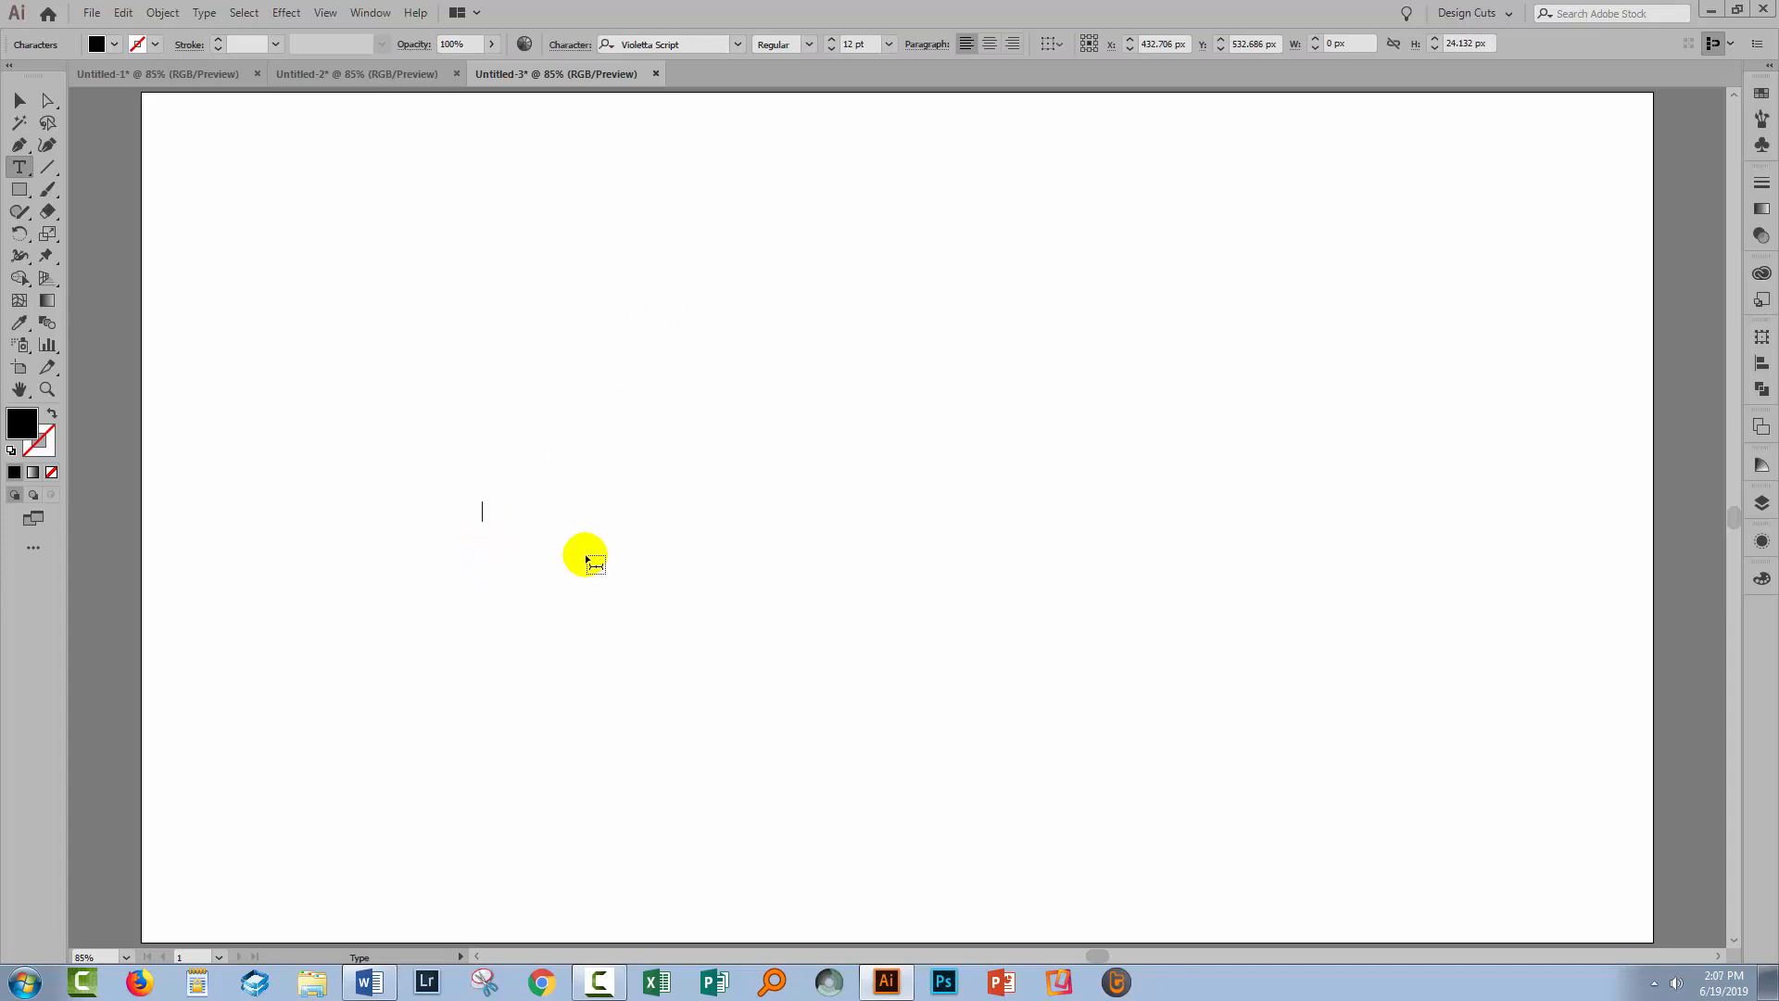
Type 'Achance', scale it up to about 281 pt, and move it lower left on the artboard
text(advance)
click(12, 101)
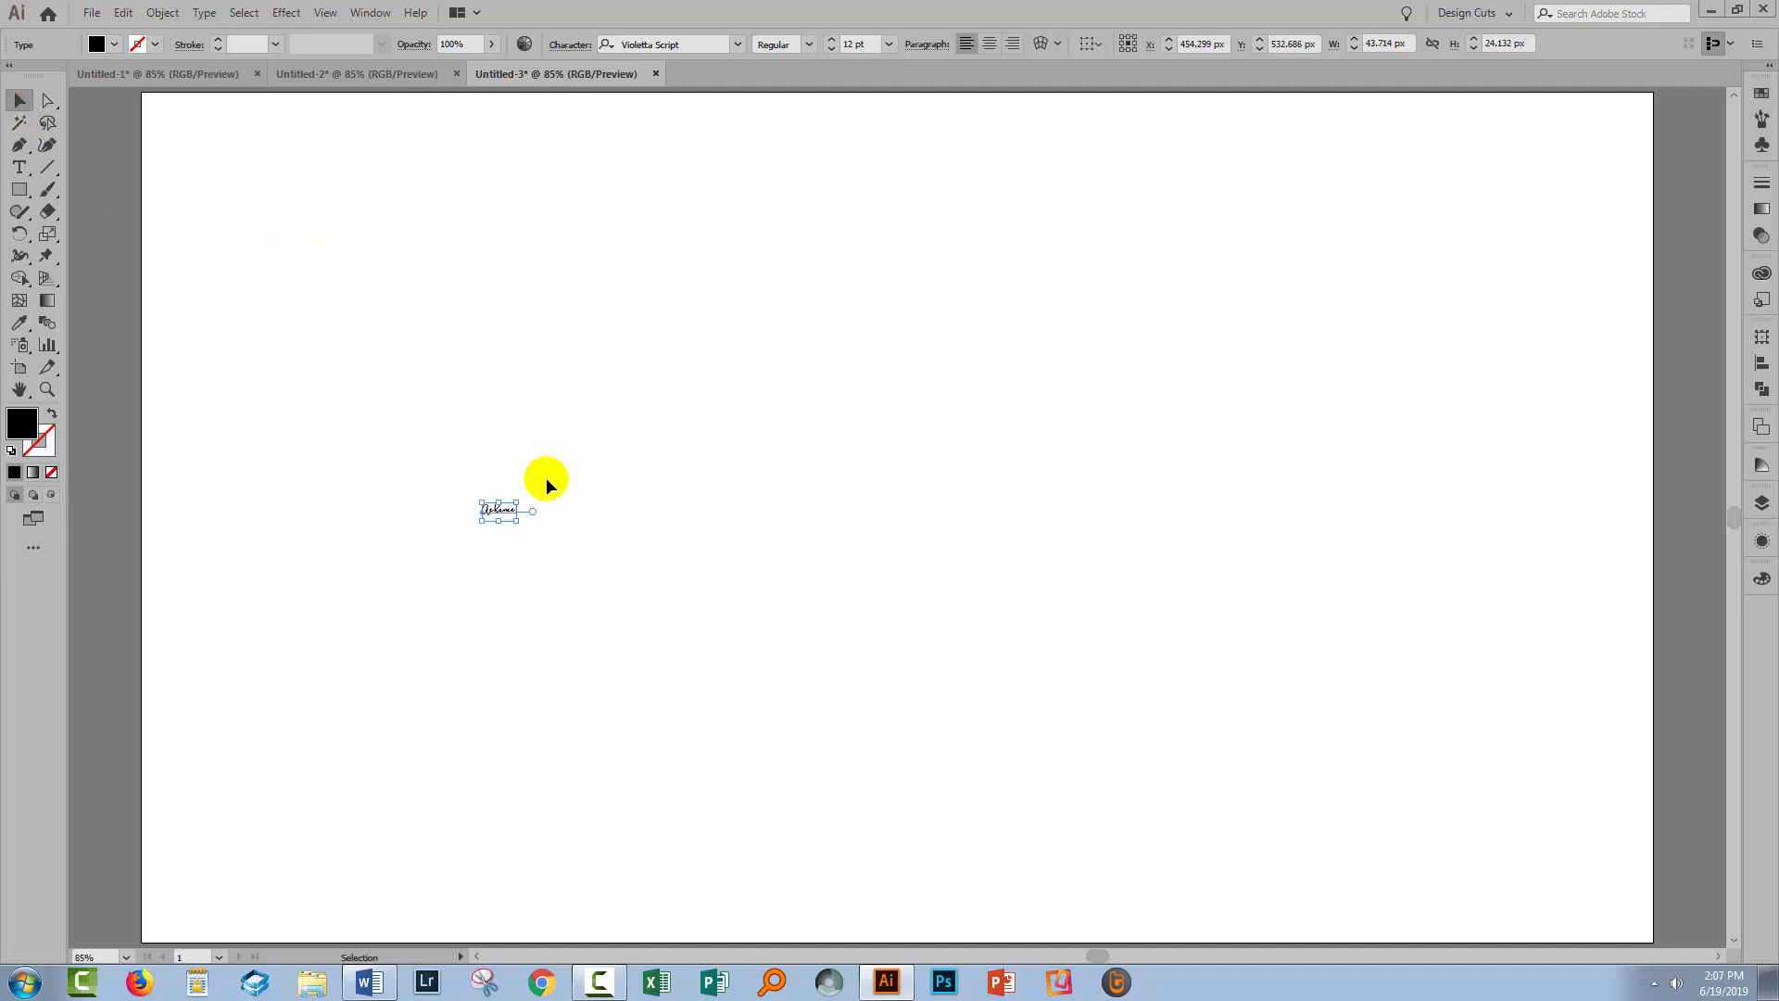
drag(521, 500, 1038, 209)
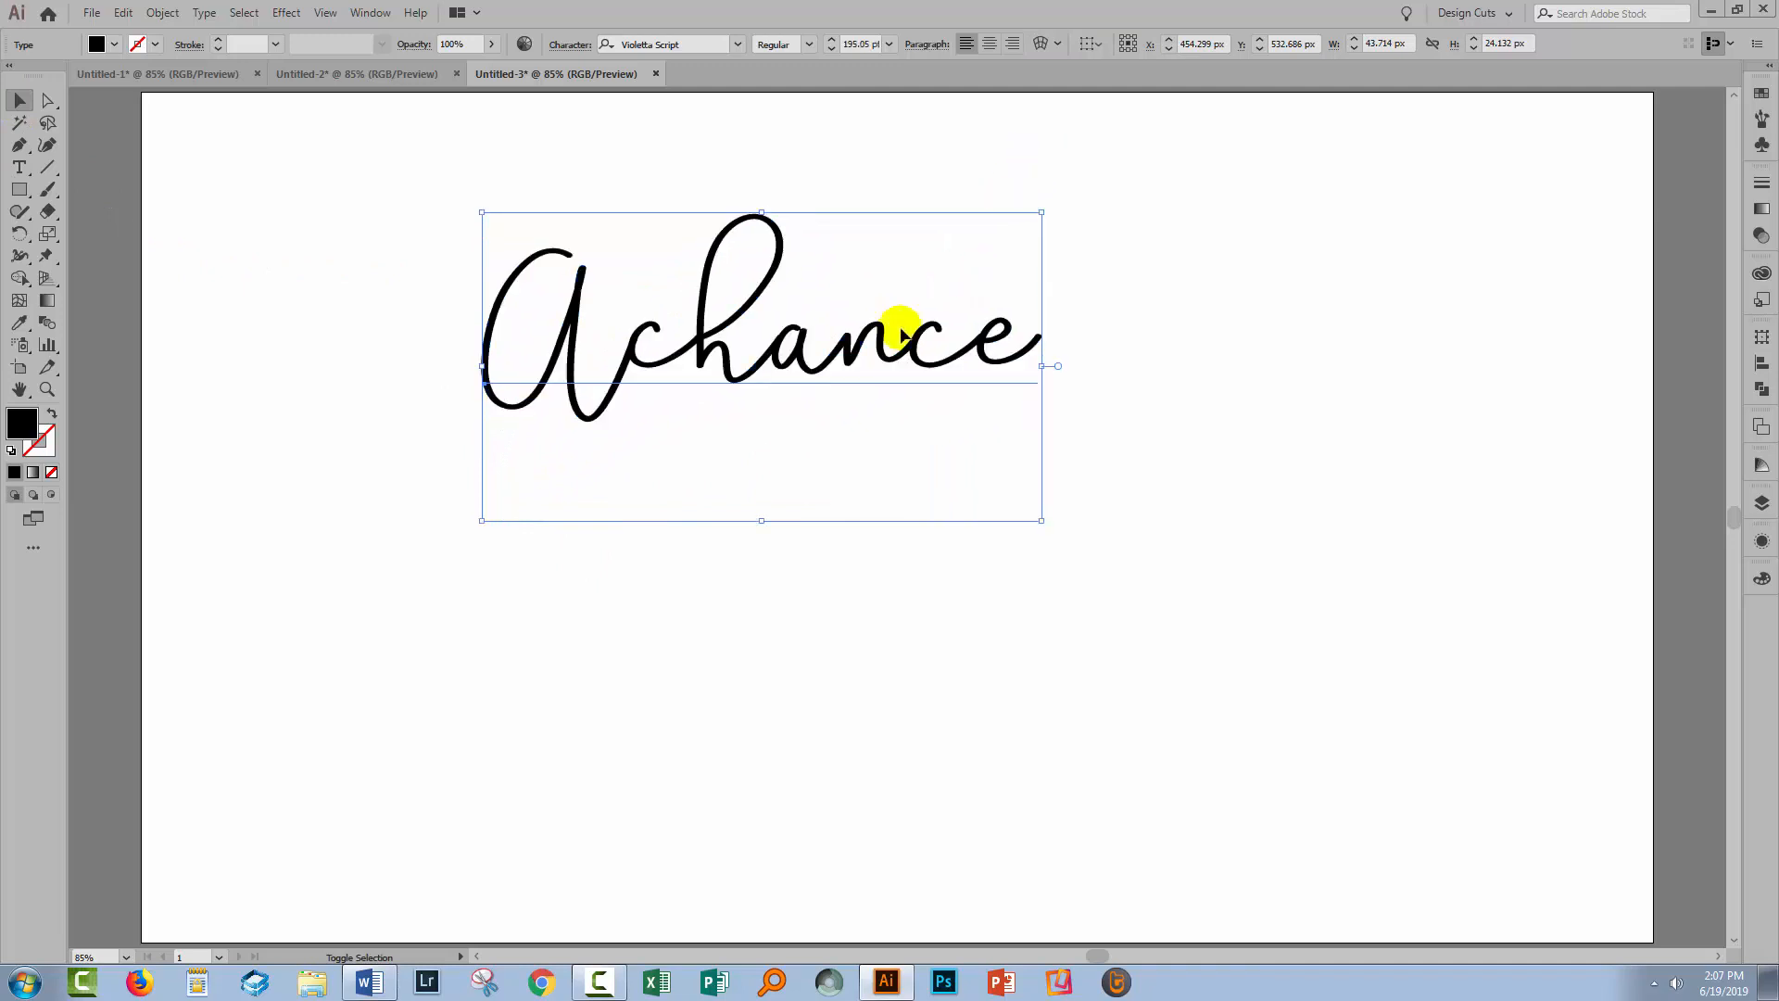
drag(807, 338, 732, 500)
drag(969, 372, 1215, 143)
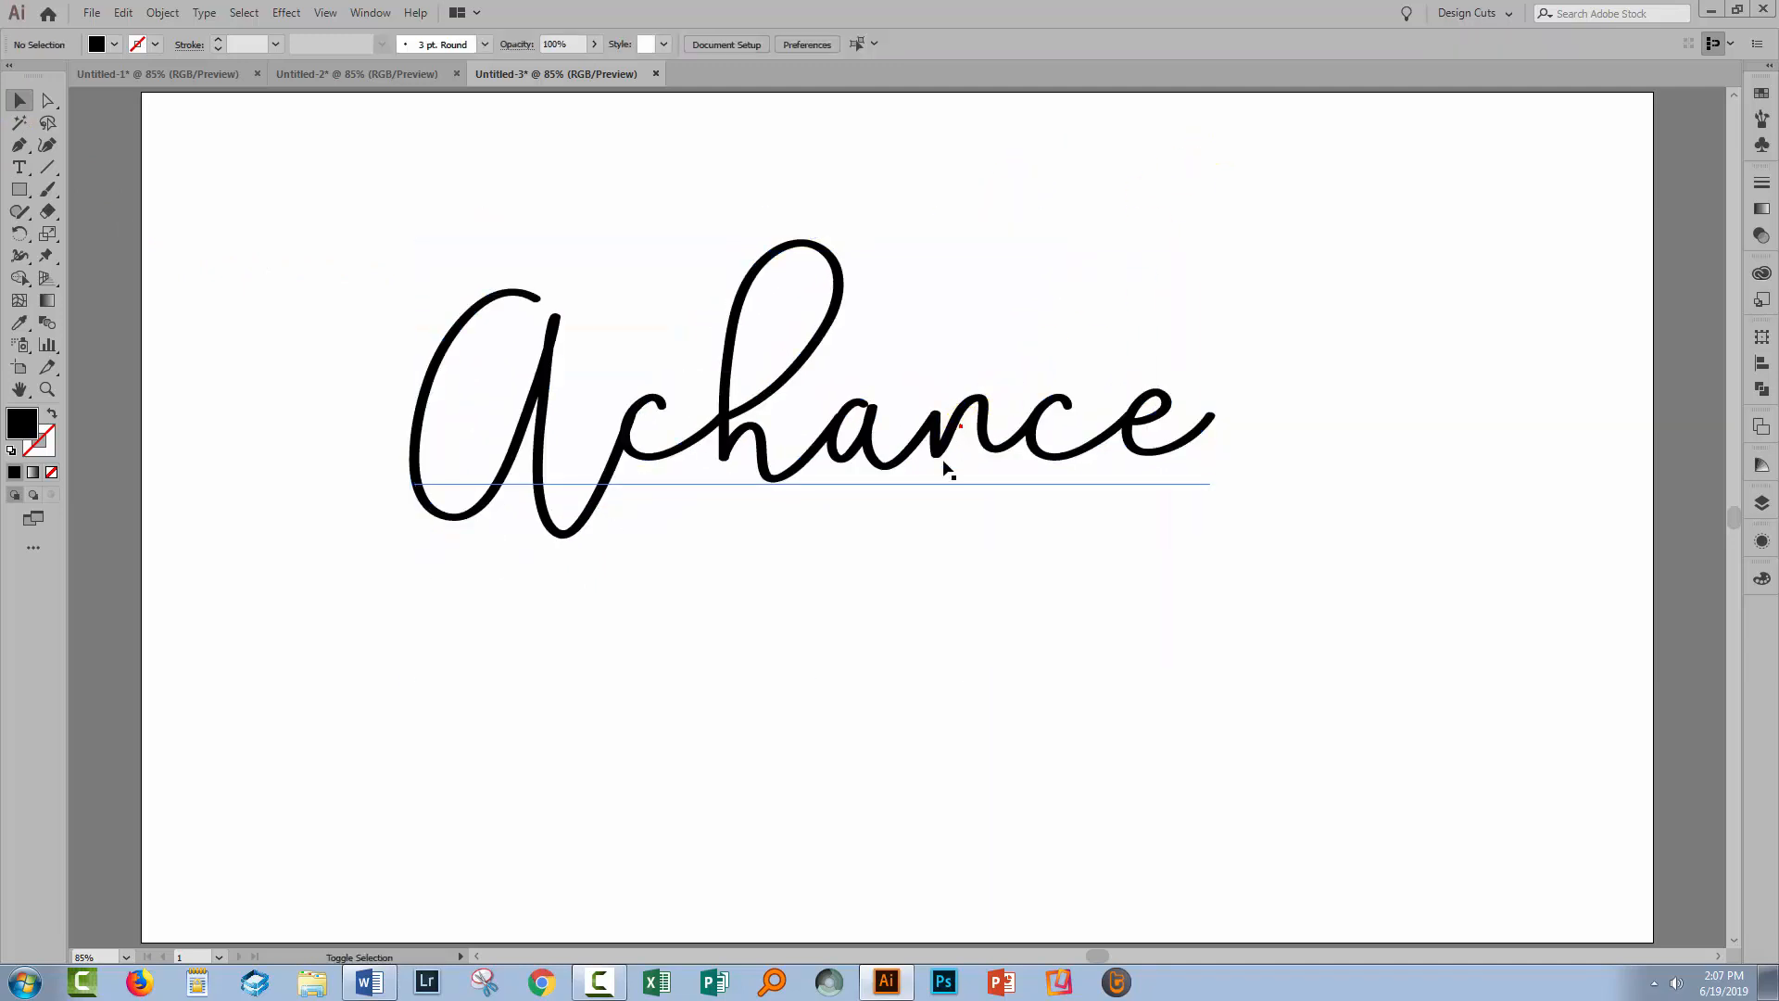
drag(946, 469, 491, 593)
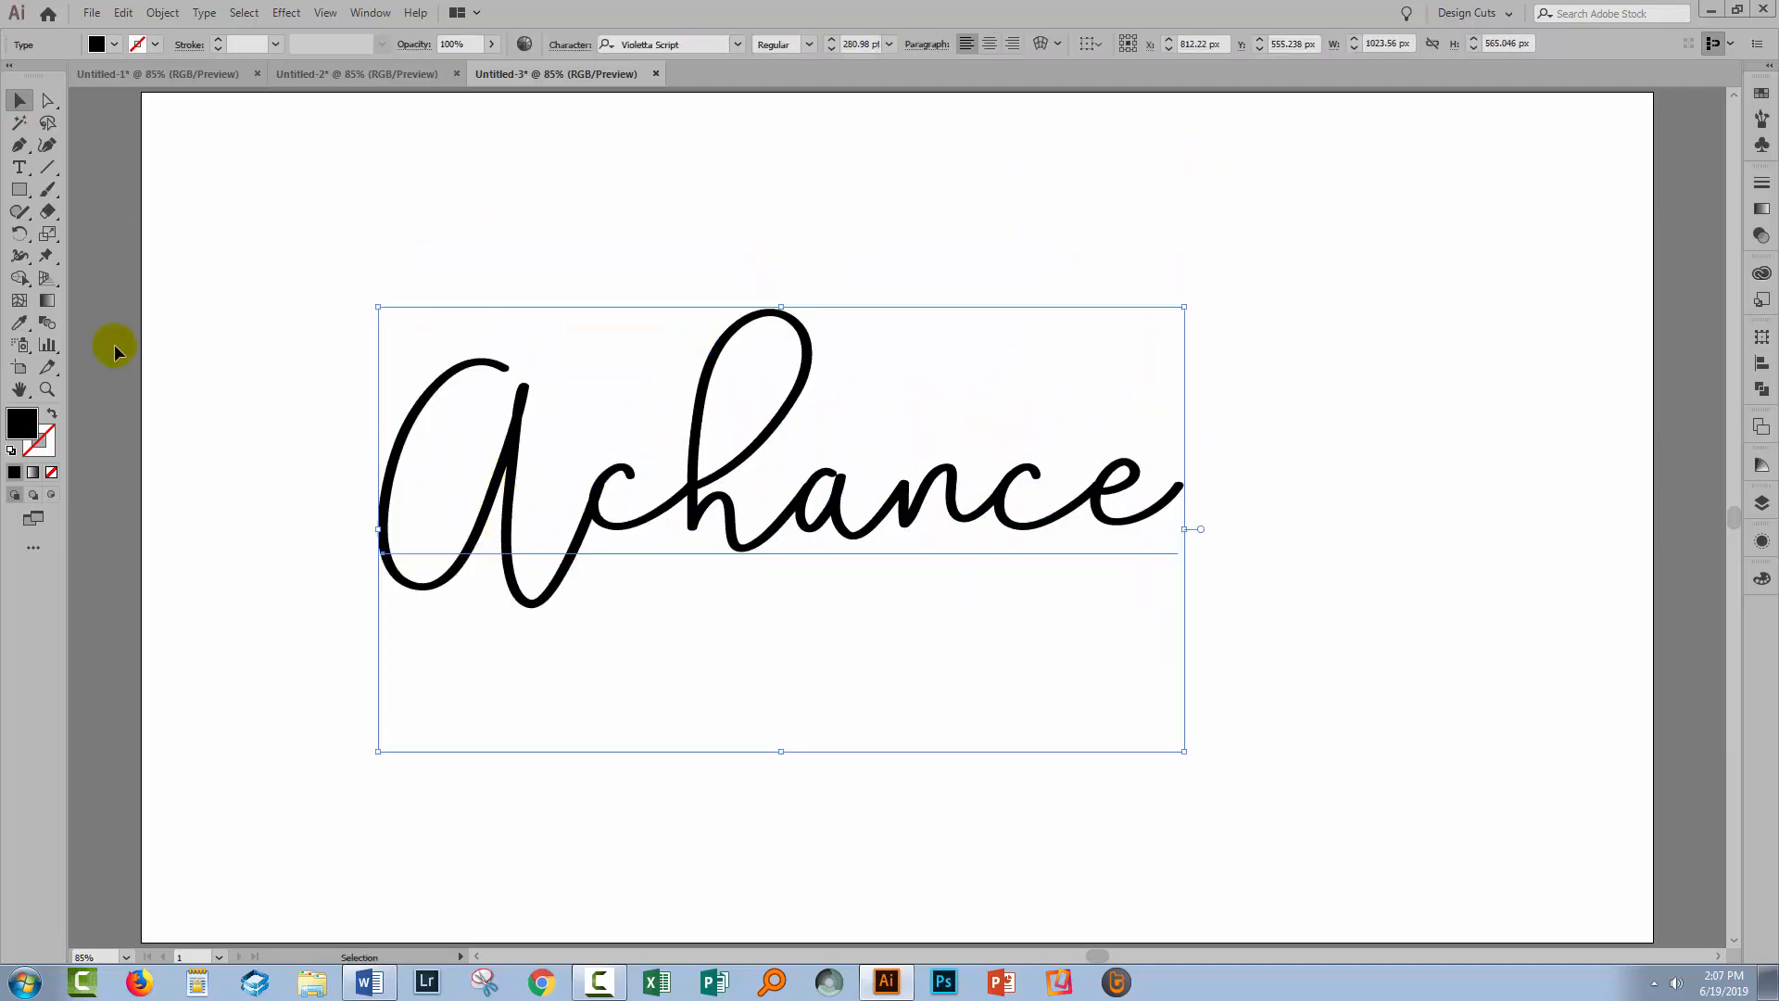
Set the leading 'A' to Violetta Swash so a long flourish precedes 'chance'
click(20, 170)
drag(482, 479, 529, 499)
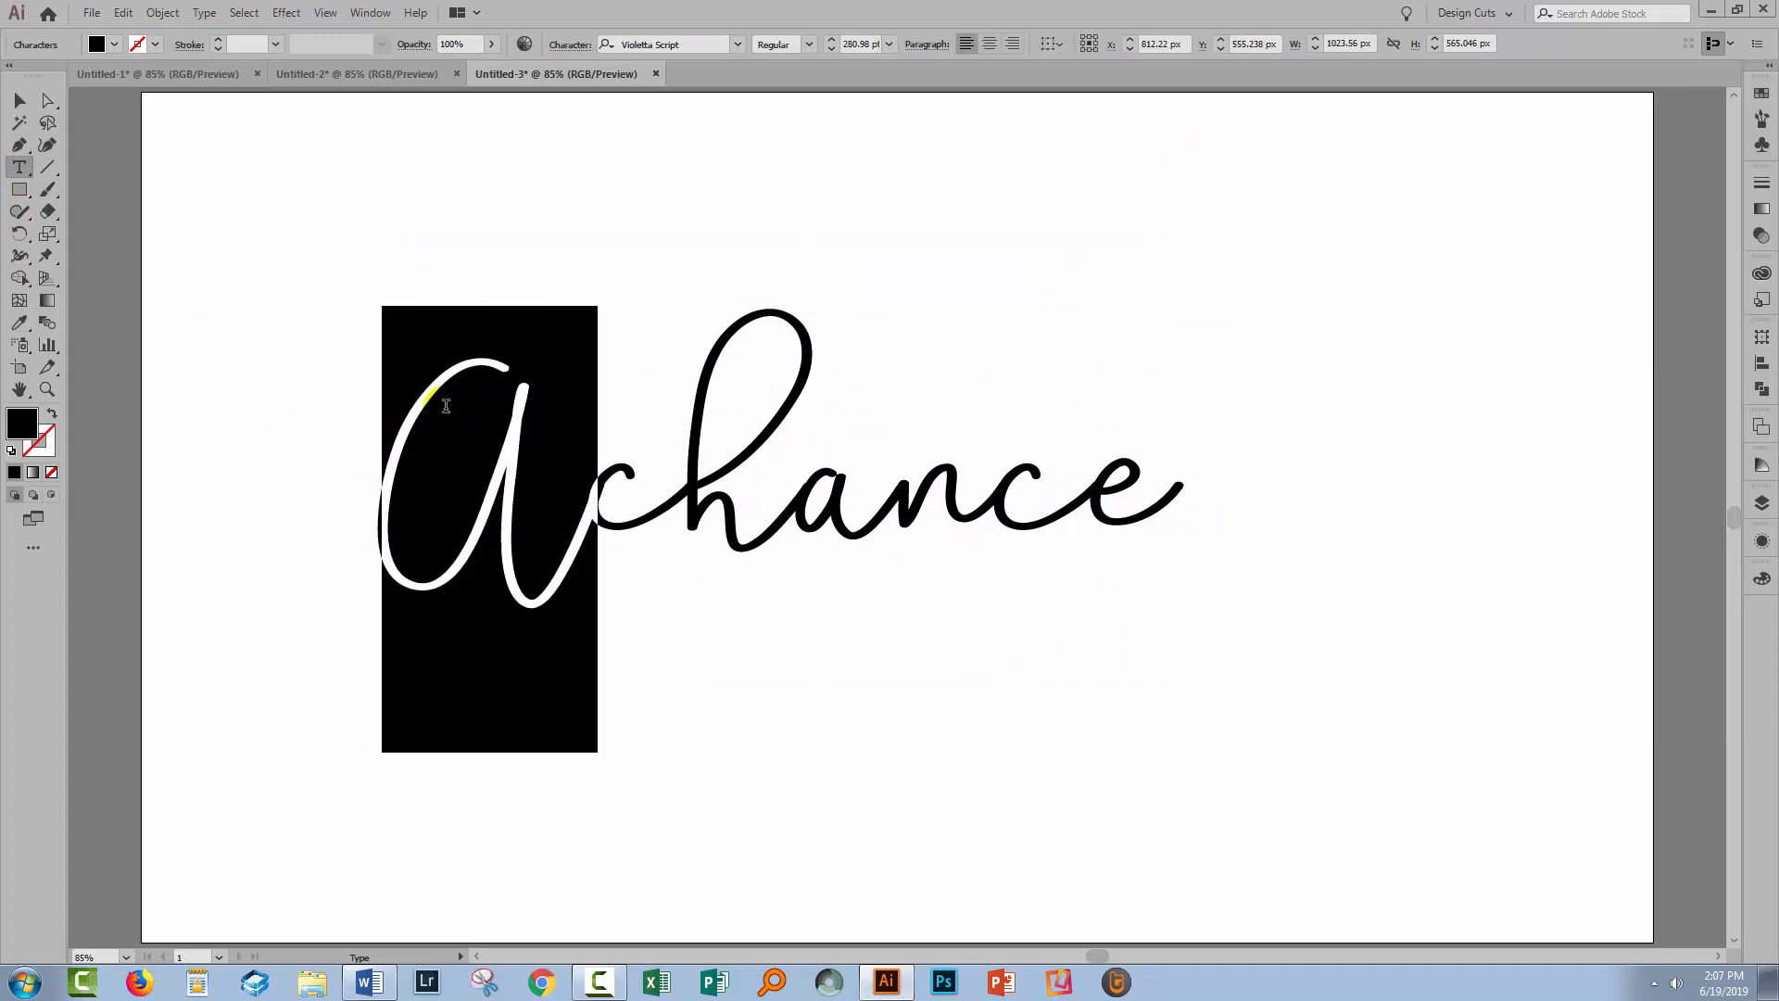
click(736, 45)
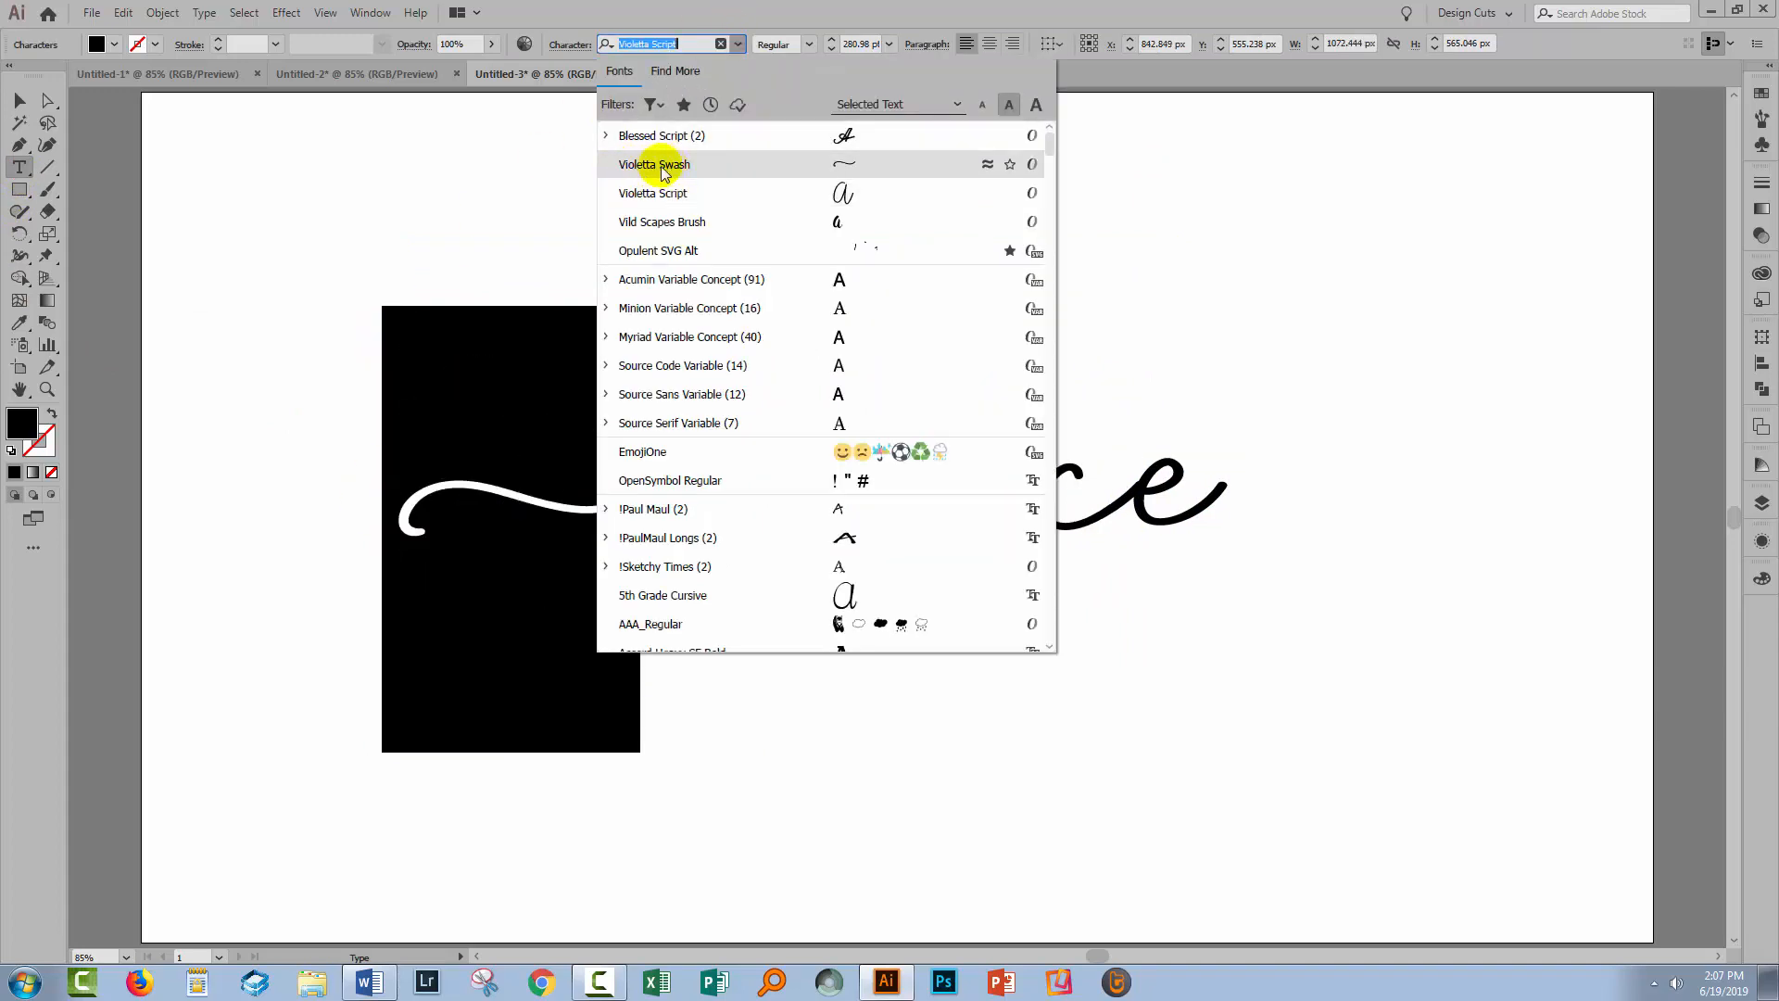
click(646, 167)
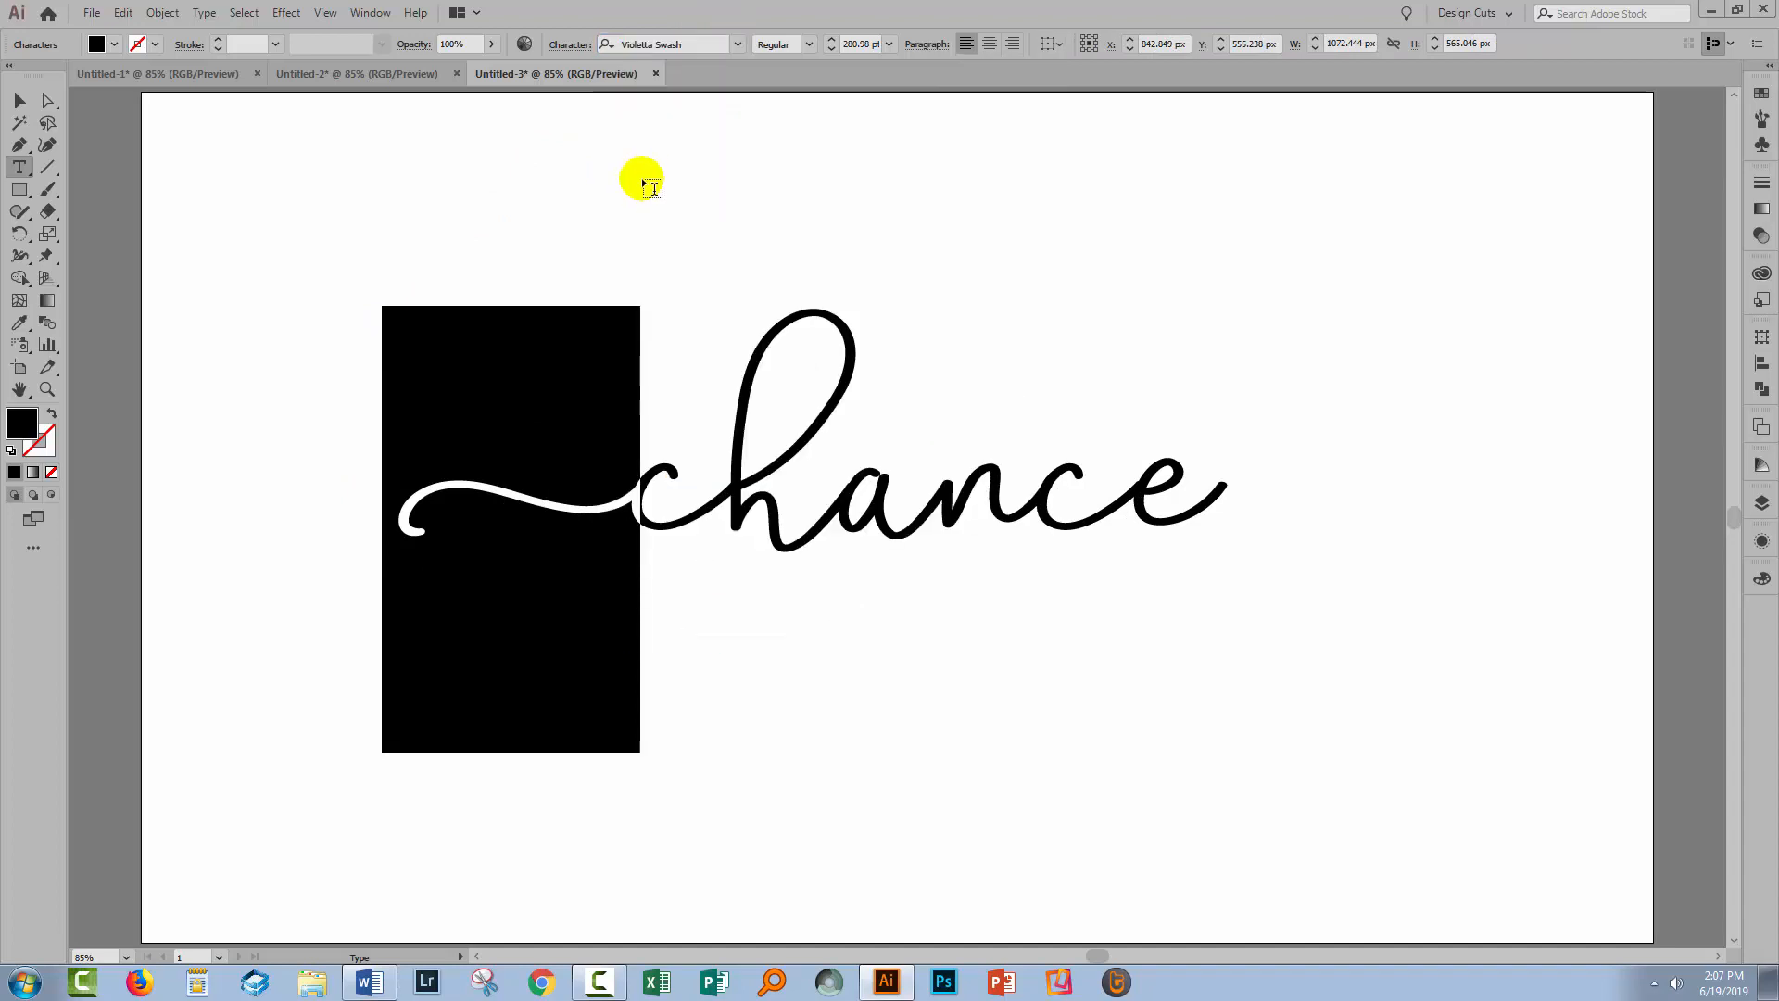
click(1042, 470)
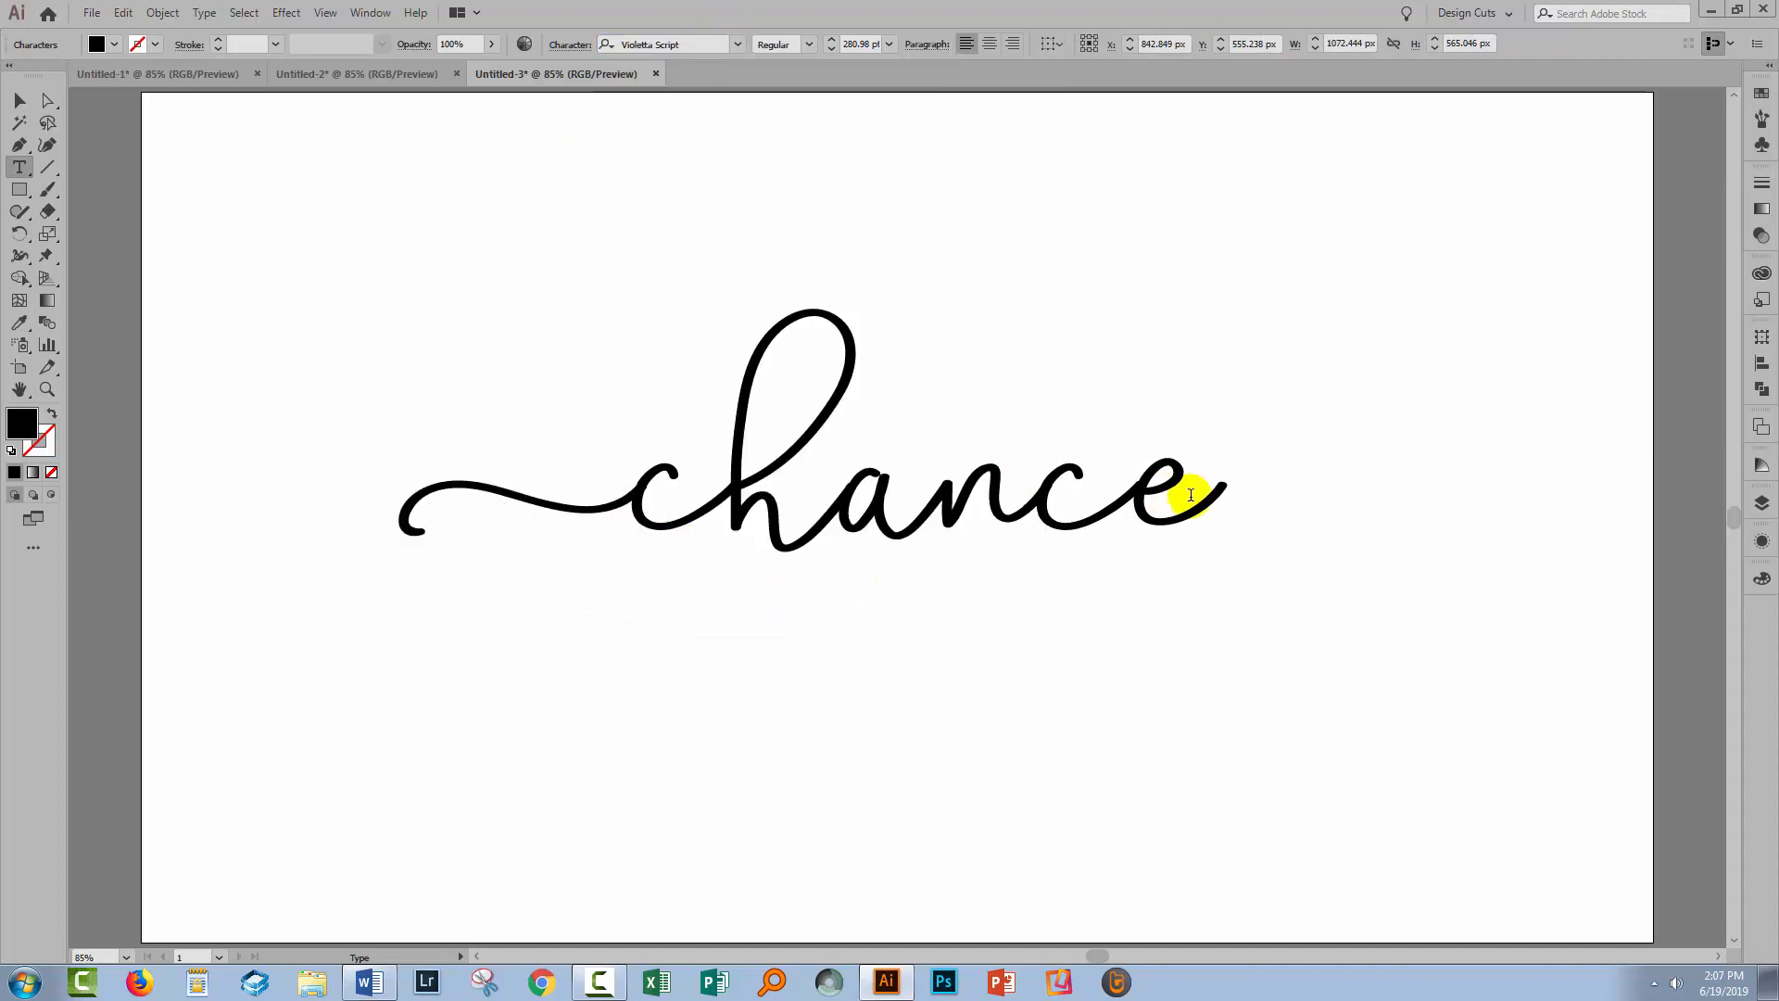
key(Right)
key(Right)
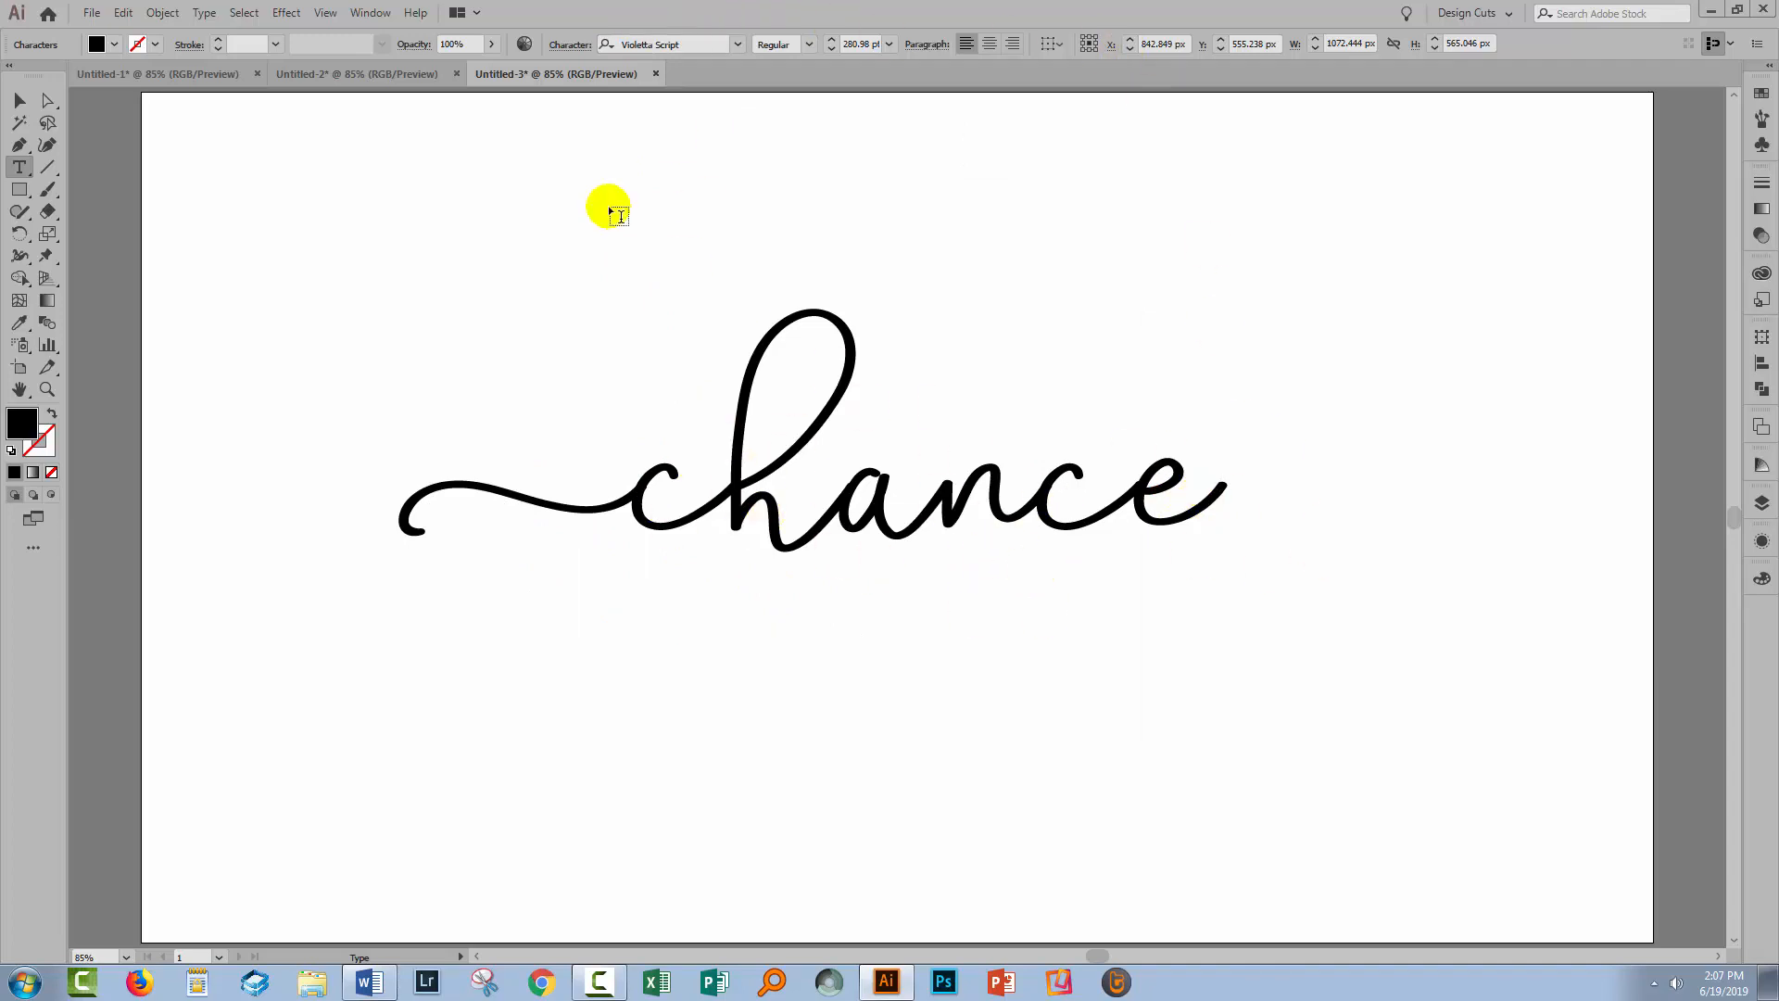
Show the Glyphs panel beside the text via Window > Type > Glyphs
click(358, 13)
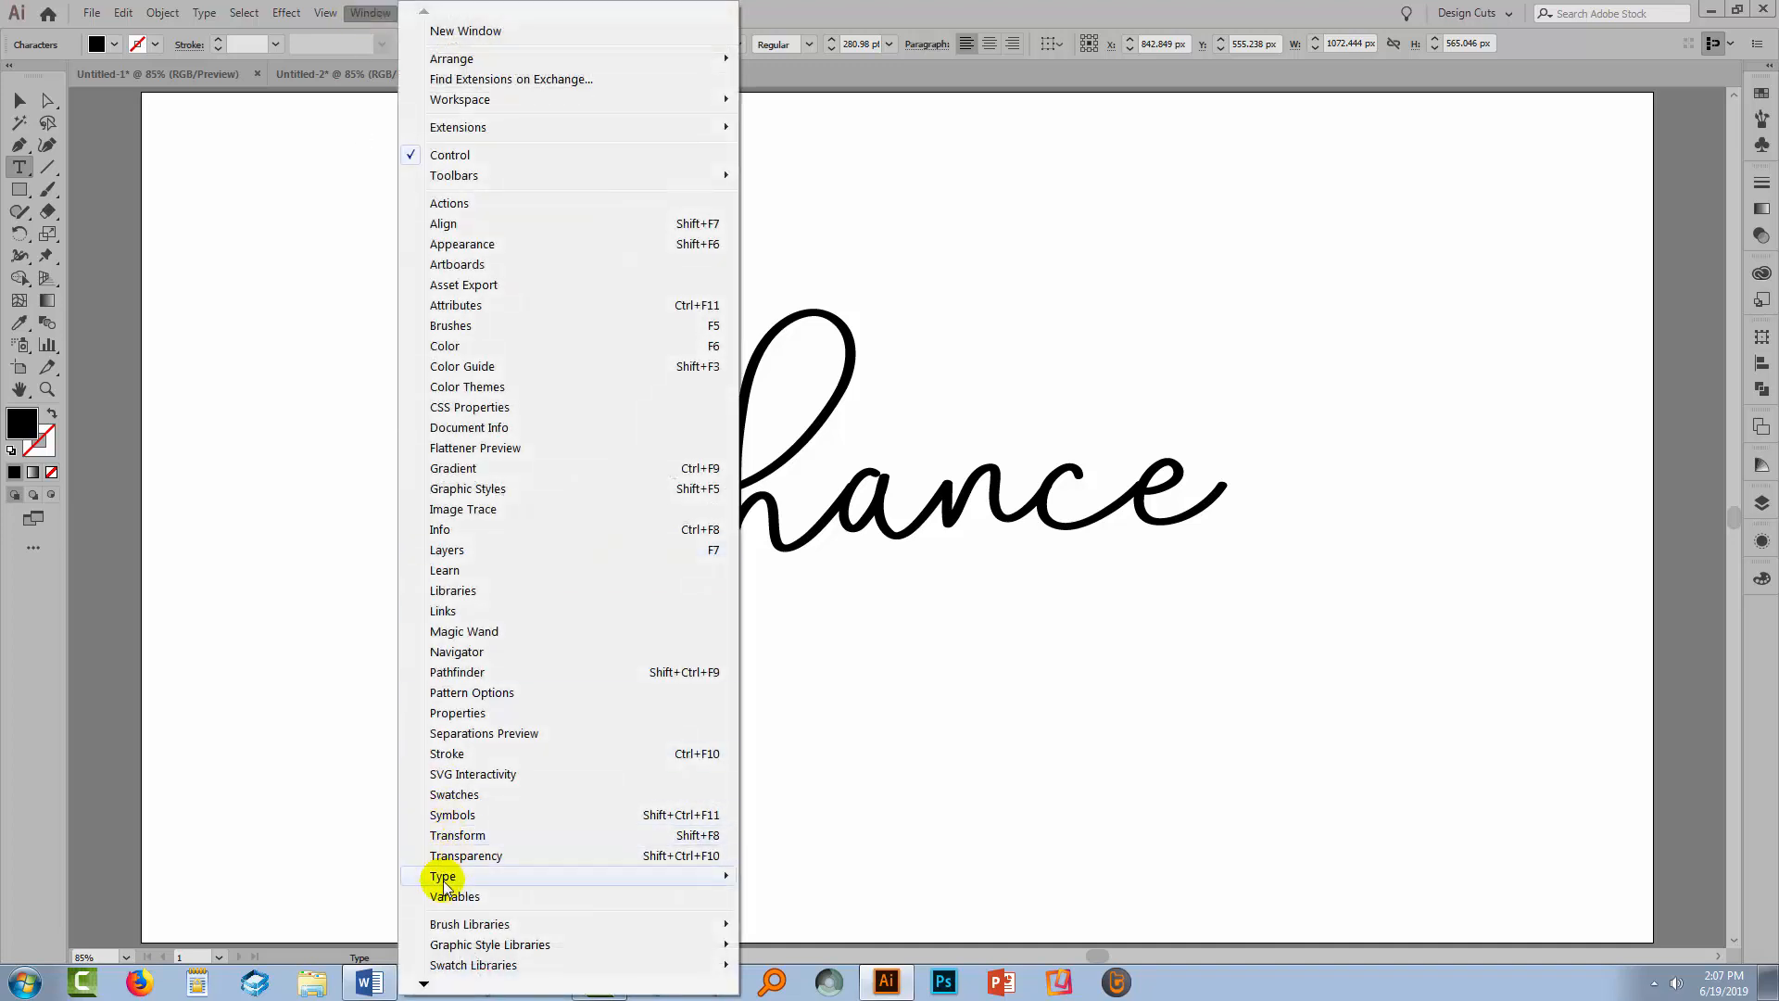
mouse_move(445, 877)
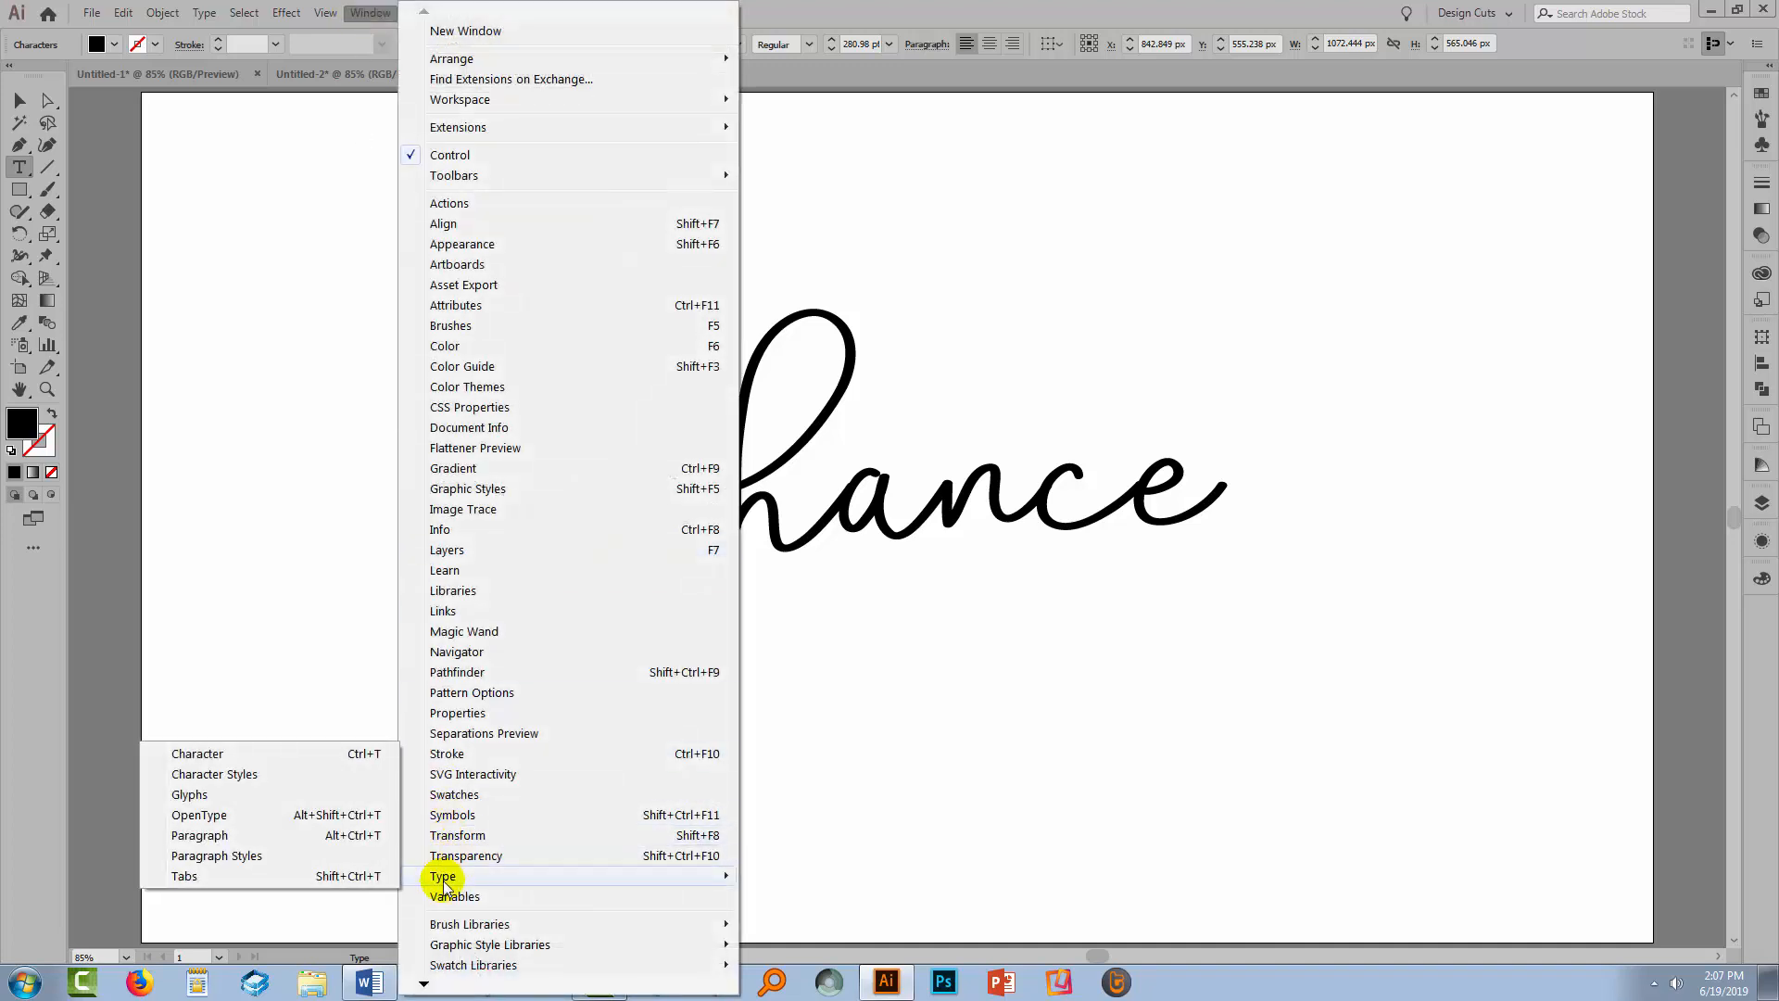
click(188, 795)
drag(1223, 114, 428, 258)
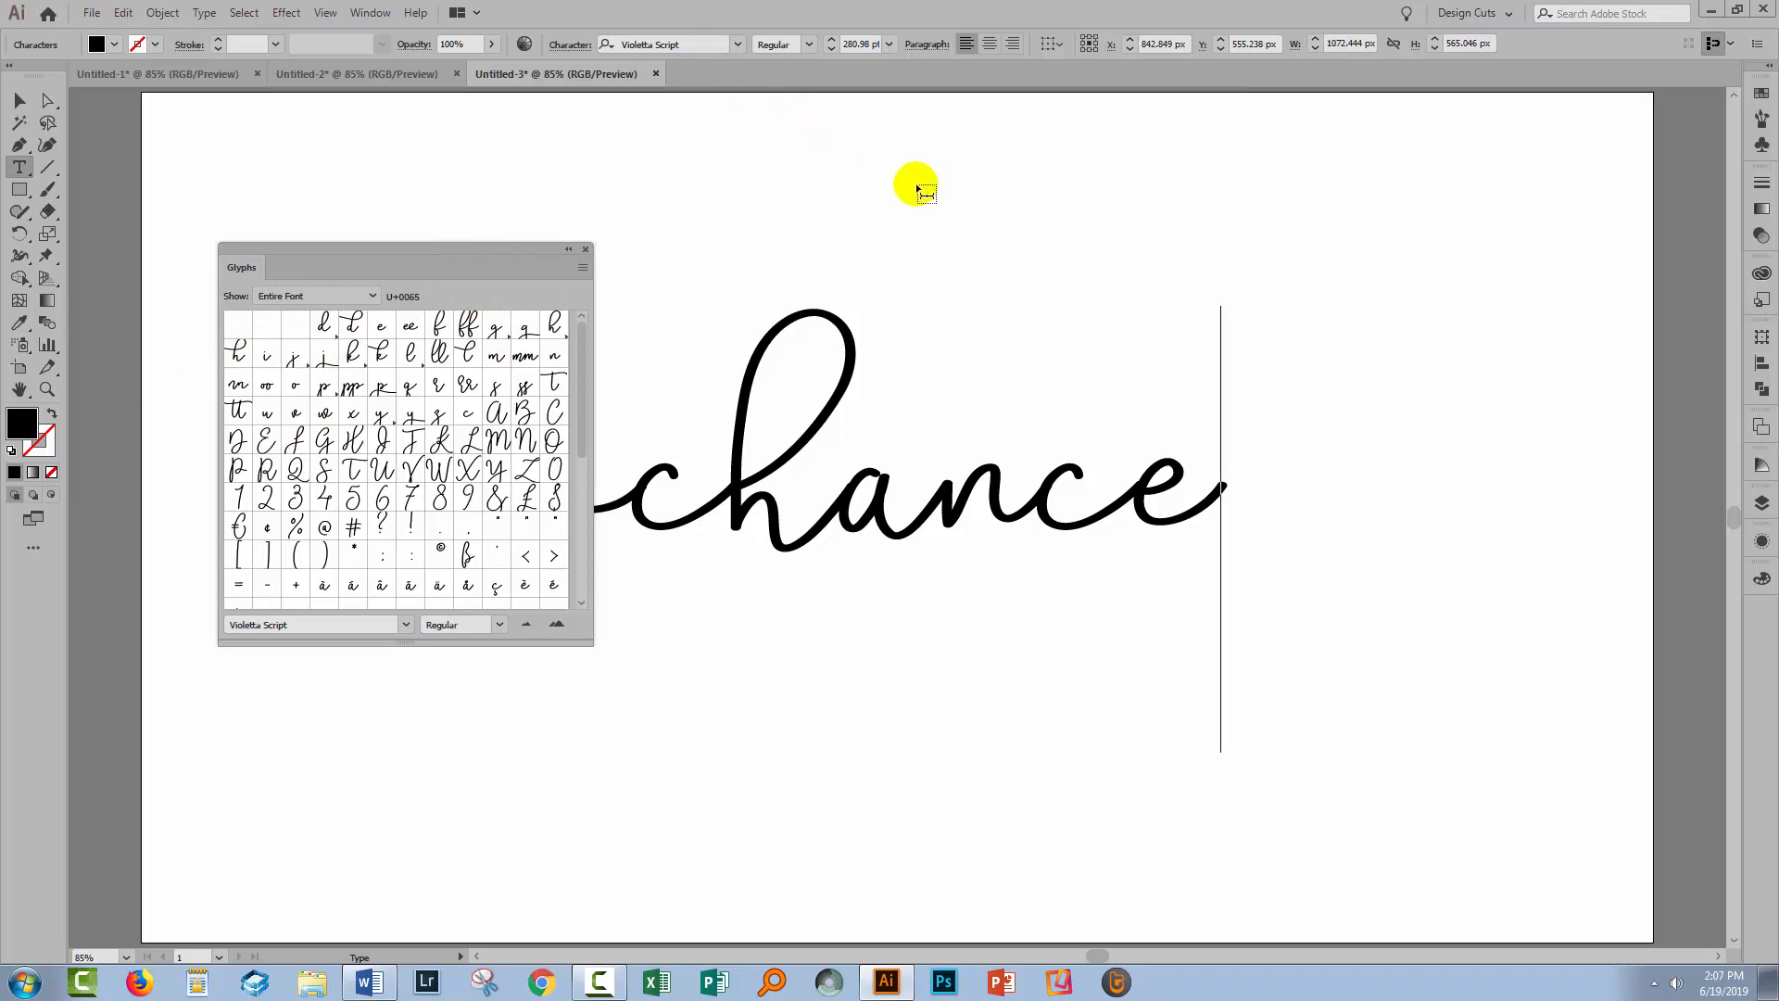
Add an 'A' after 'chance' in Violetta Swash and swap it for a longer looping swash glyph
text(A)
key(shift+Left)
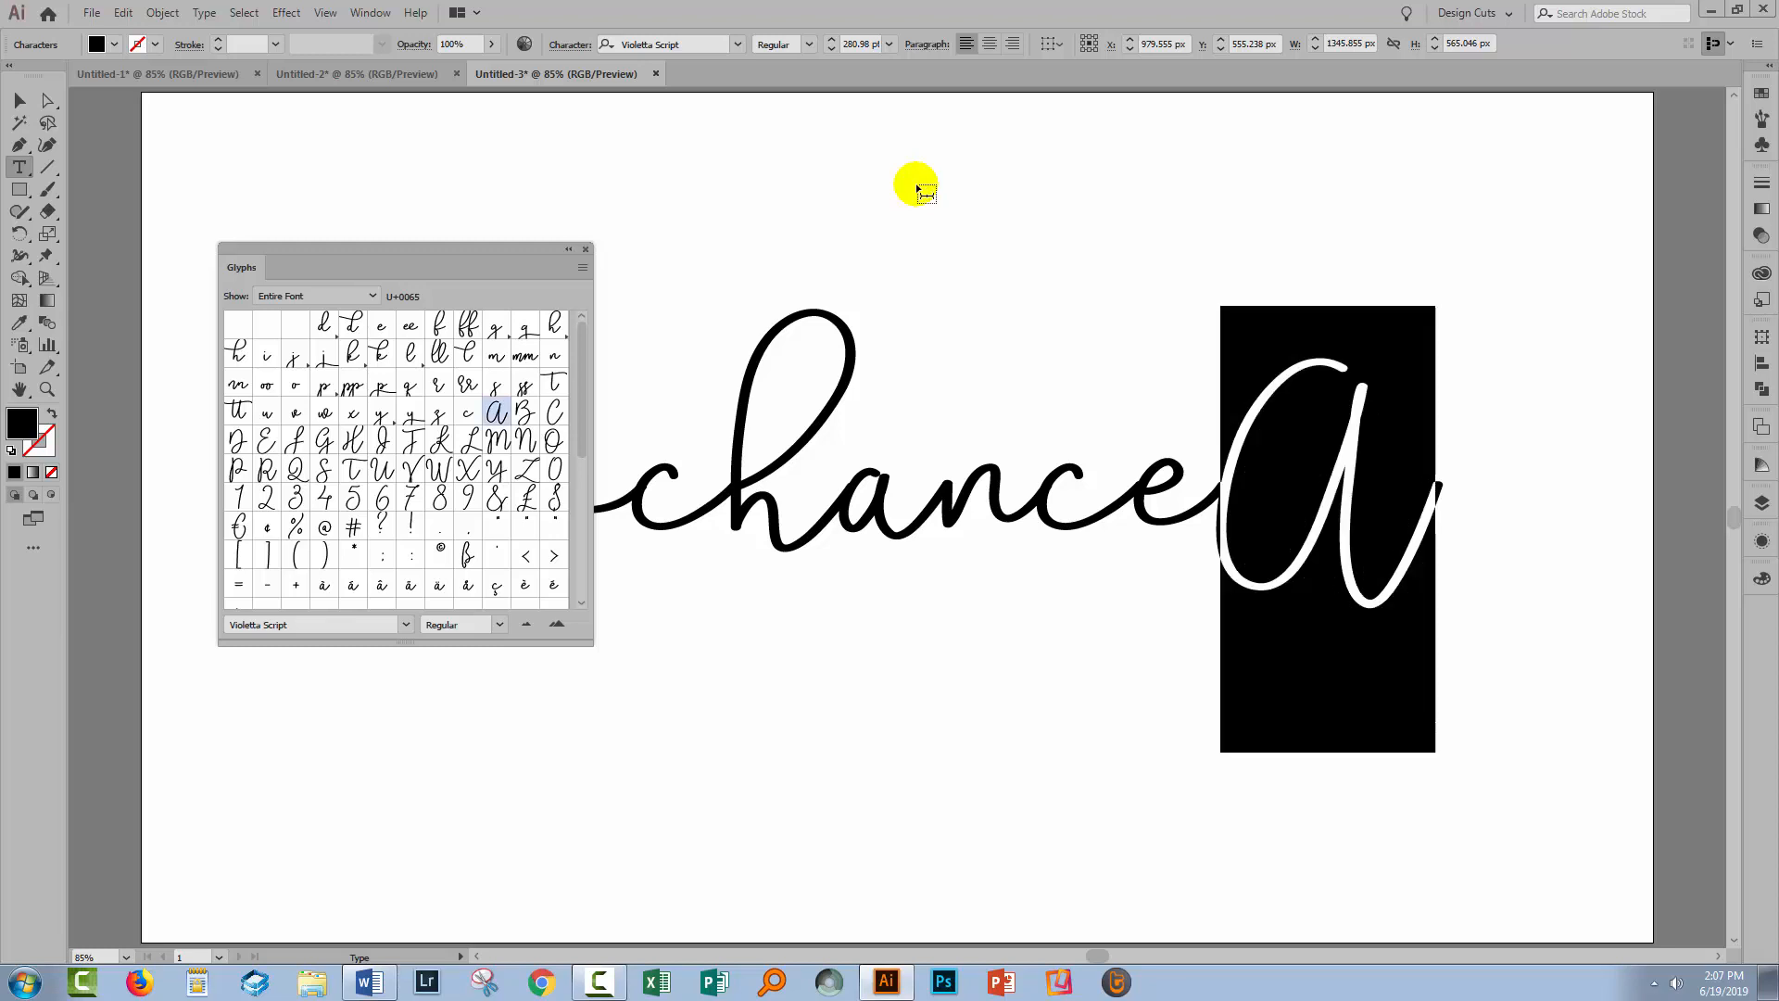
click(739, 45)
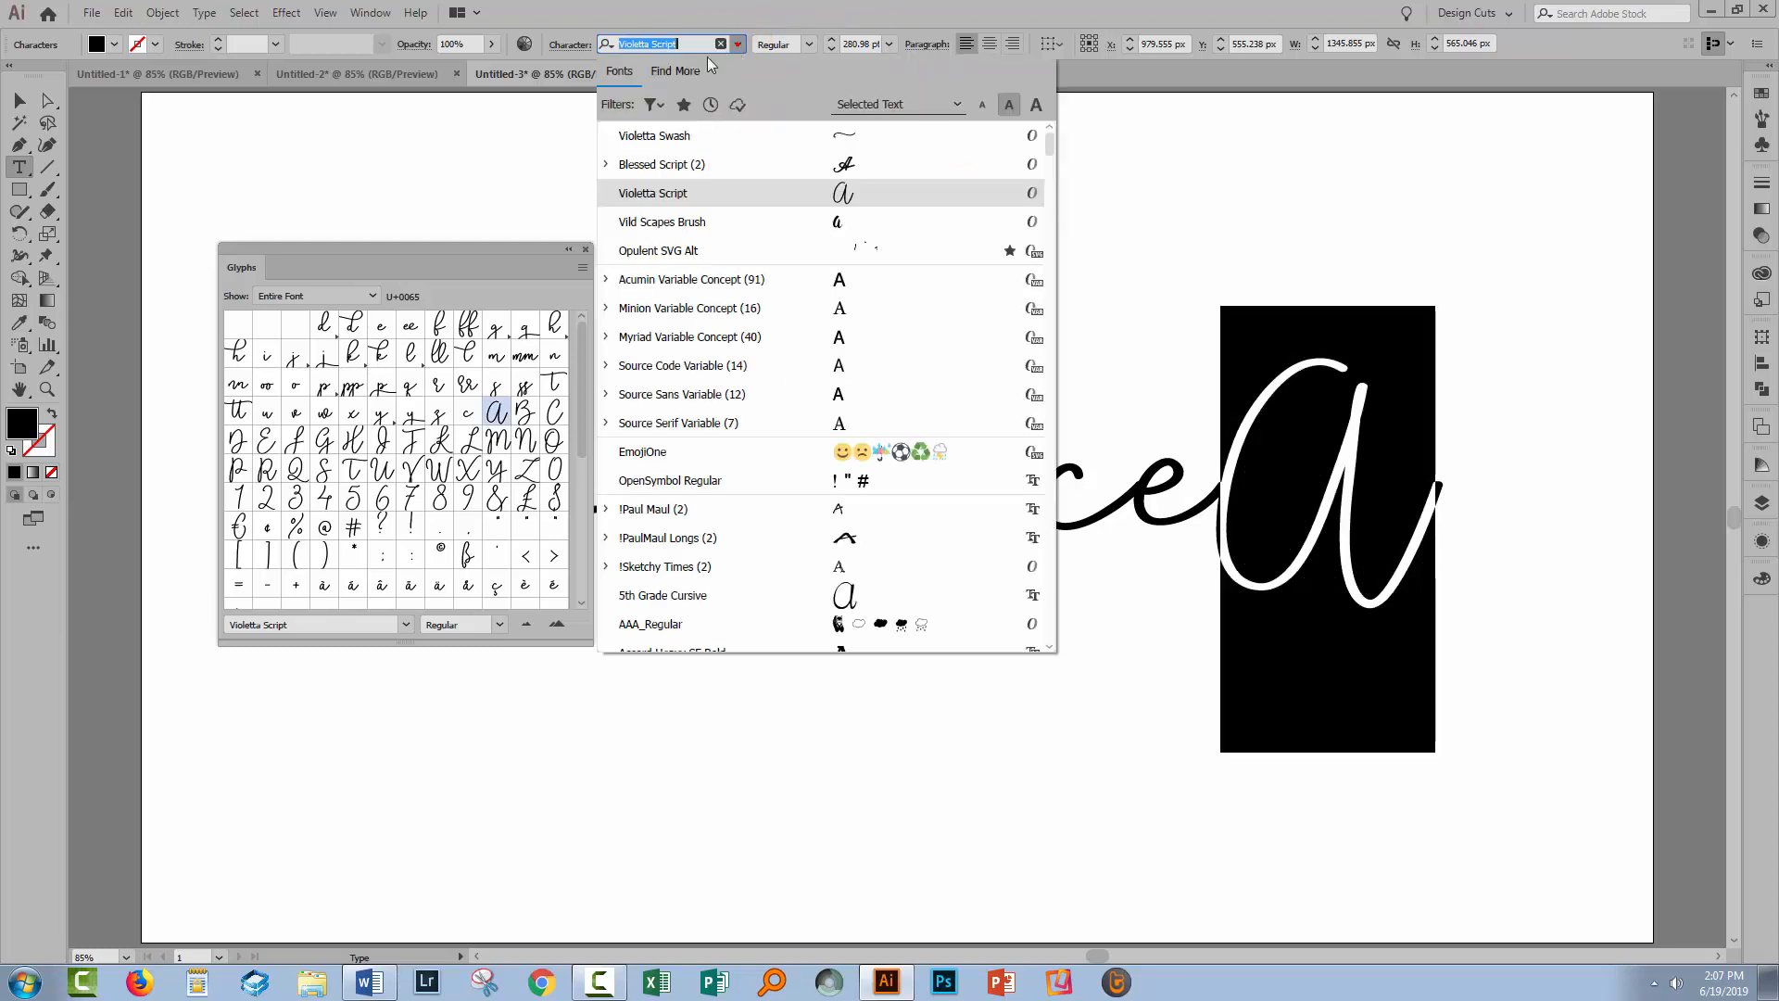
click(663, 139)
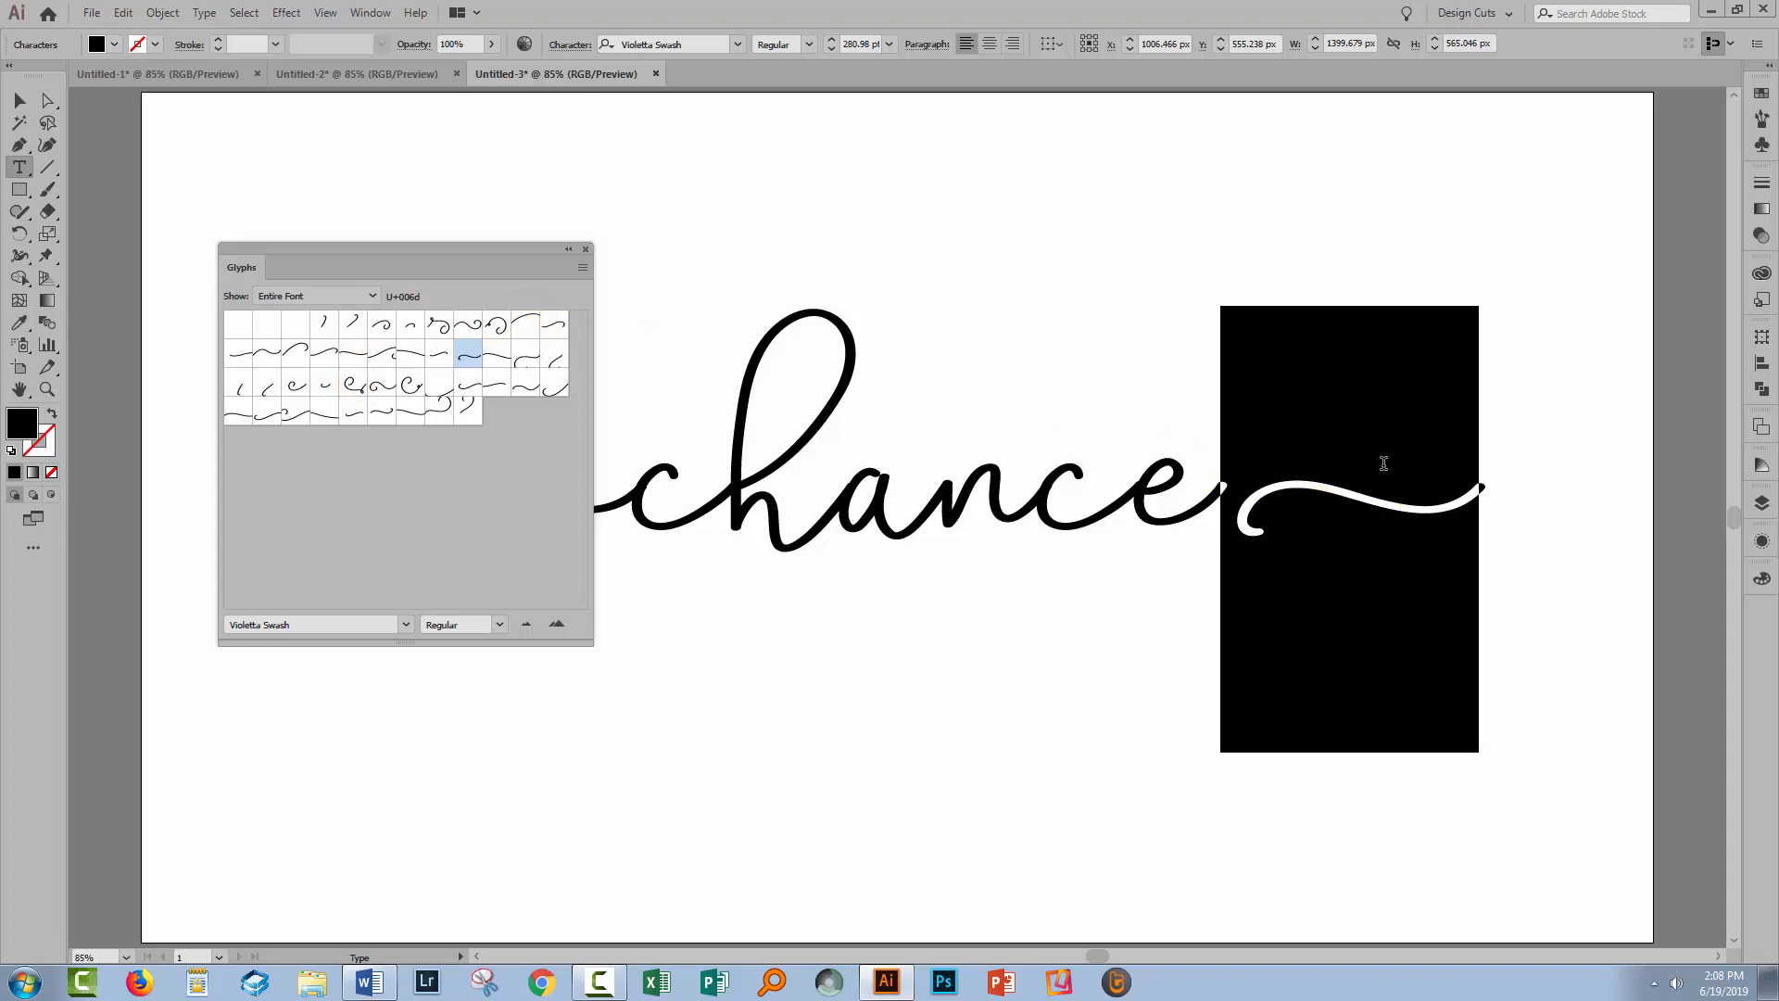
double_click(554, 328)
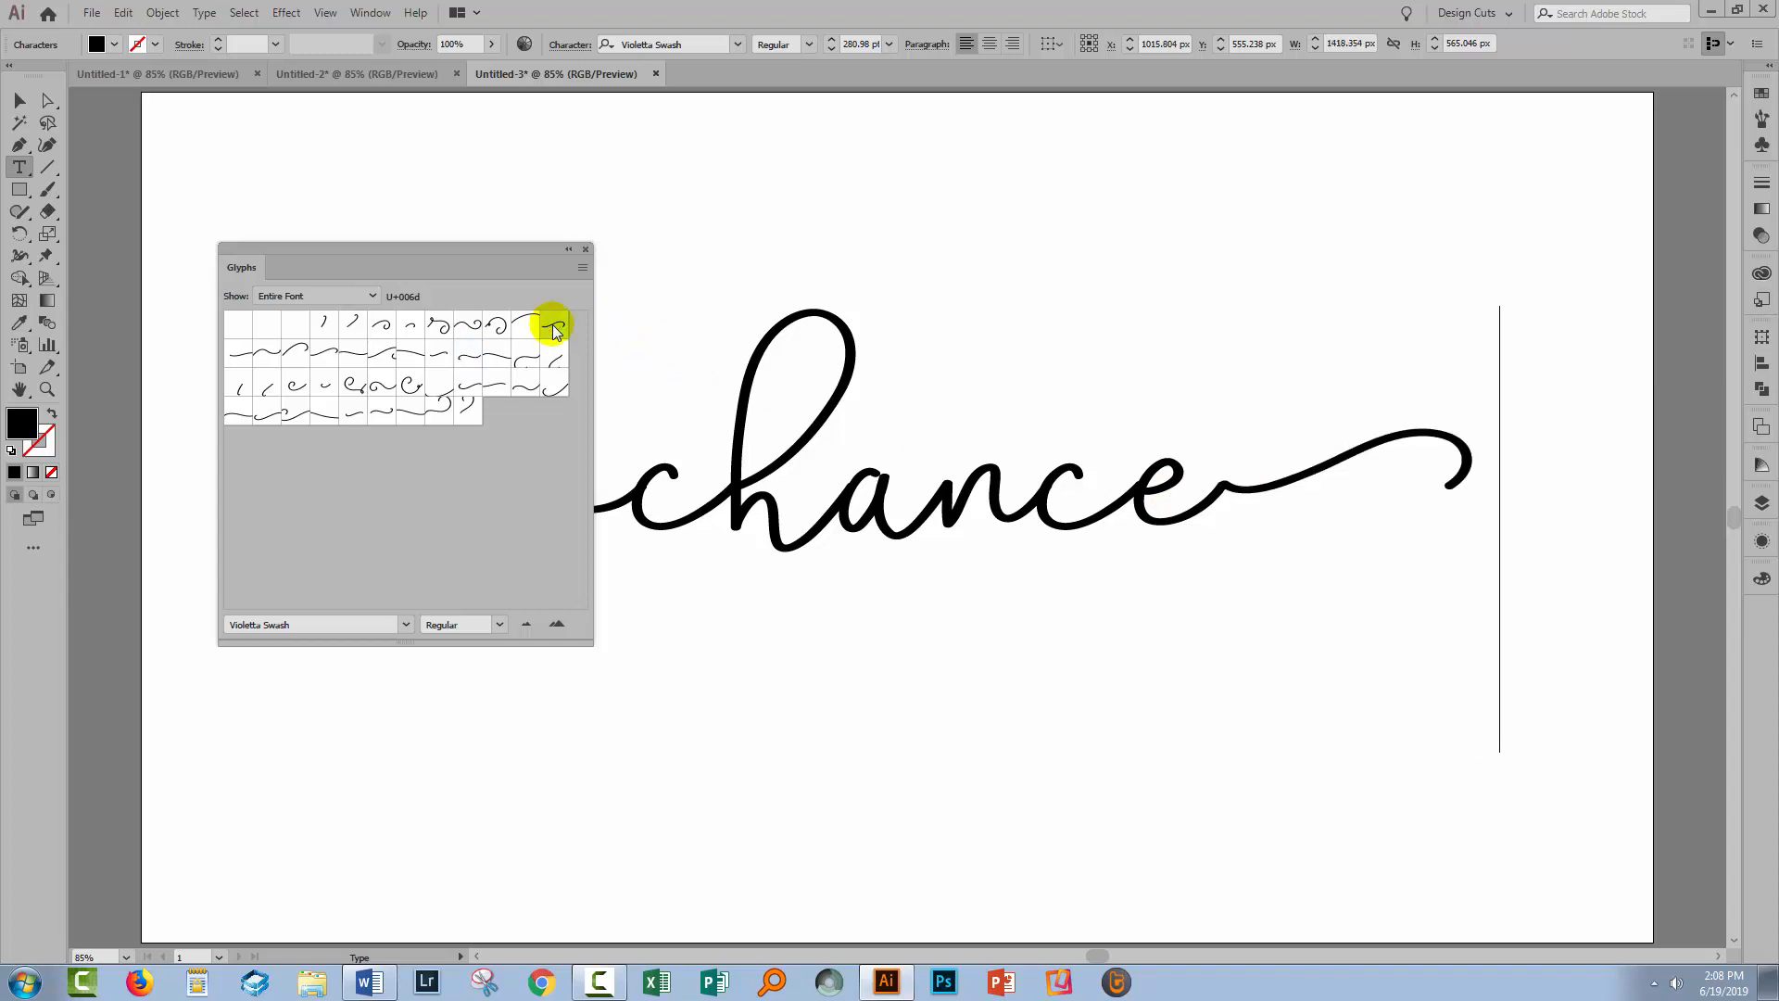
click(588, 246)
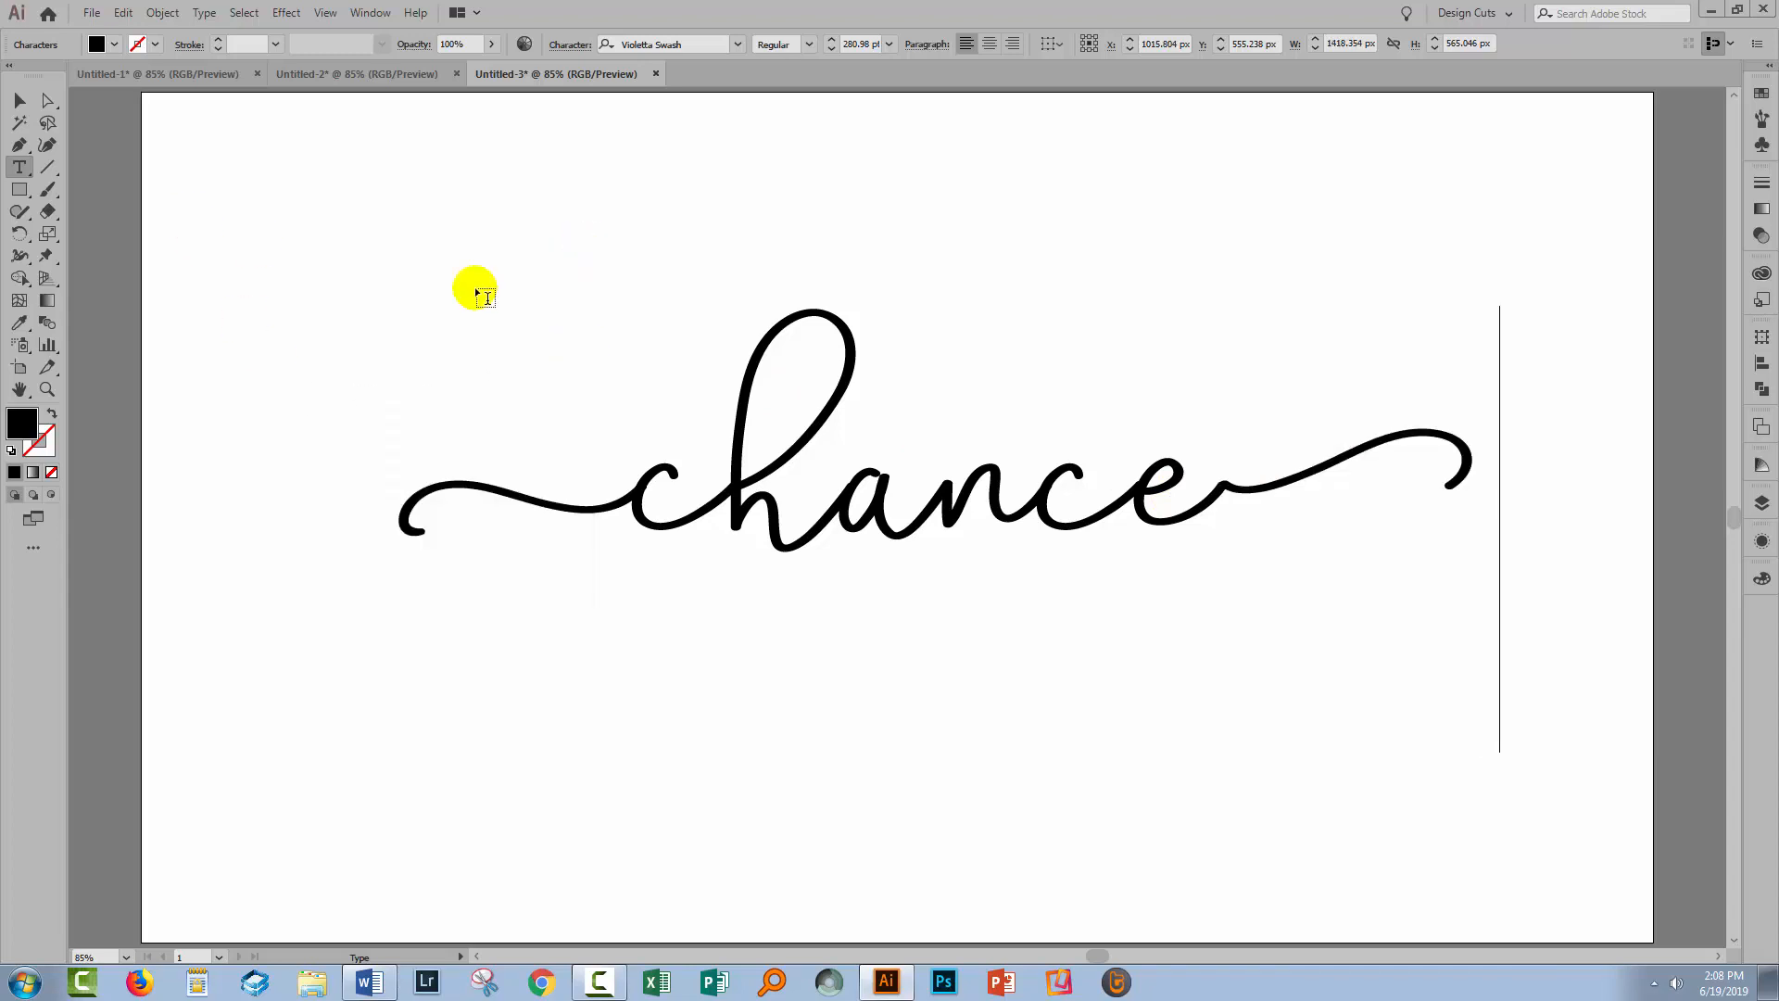
Reposition the 'chance' text up and left and enlarge it slightly
click(22, 102)
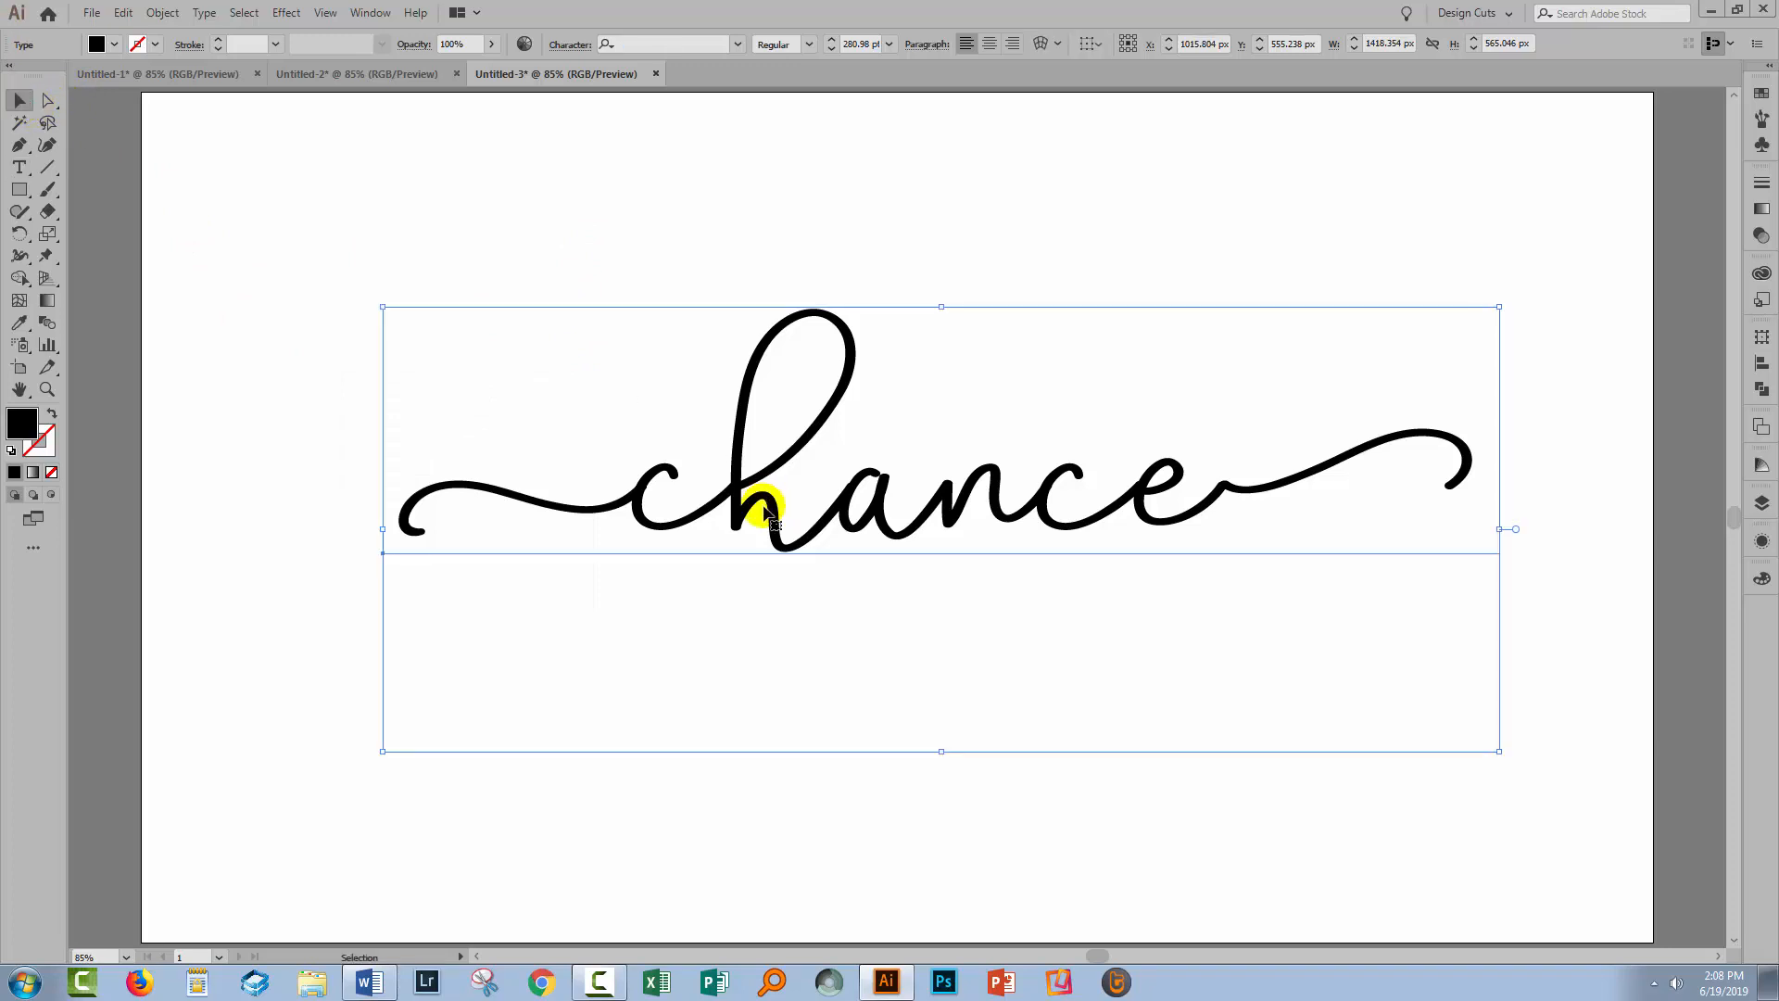
drag(754, 501, 690, 538)
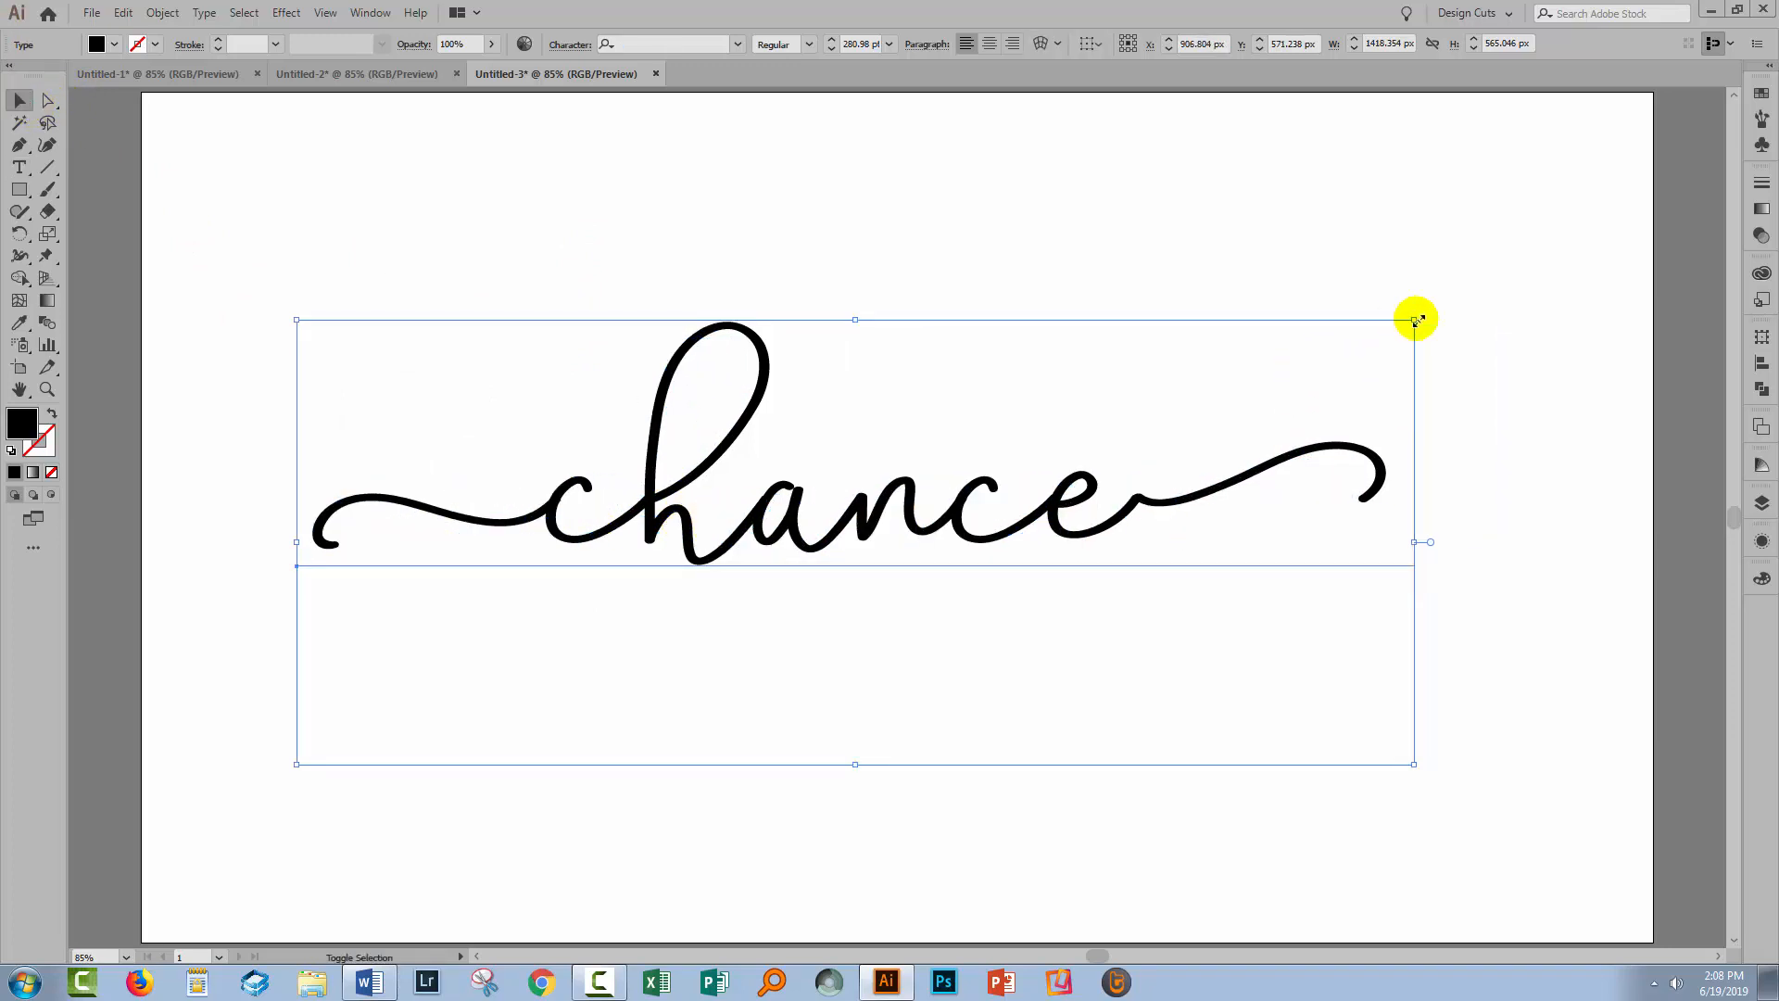
drag(1416, 318, 1477, 294)
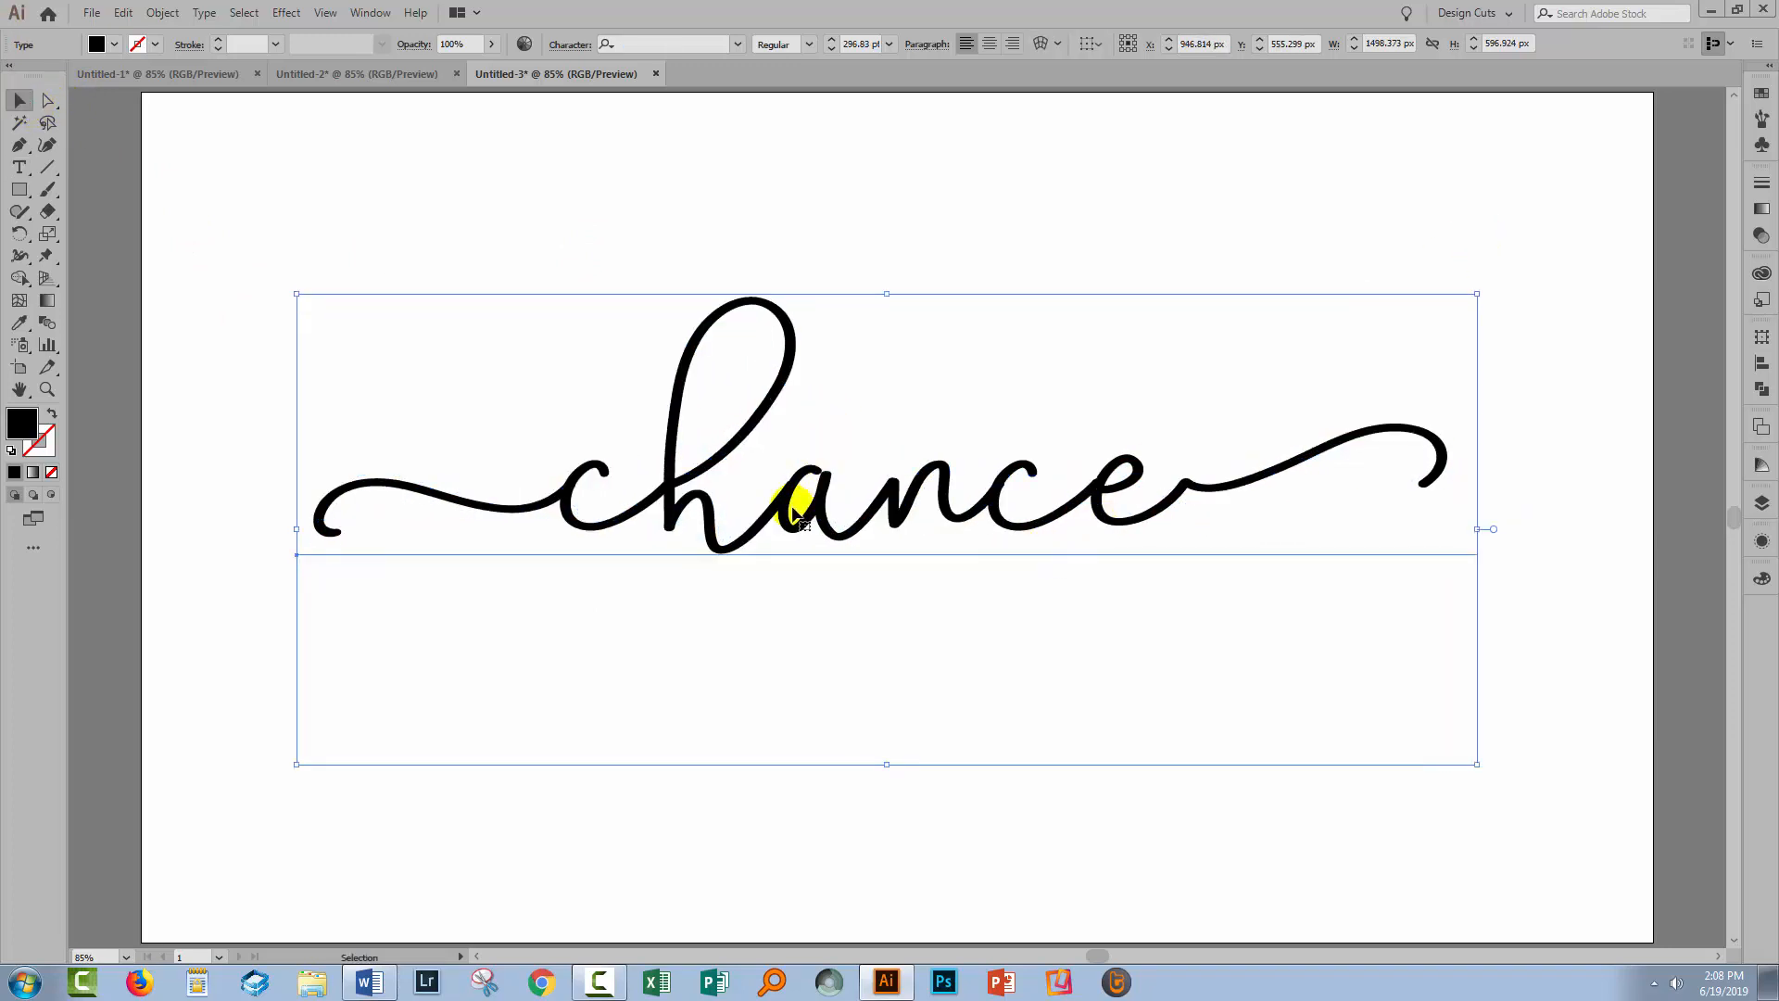
drag(806, 504, 795, 501)
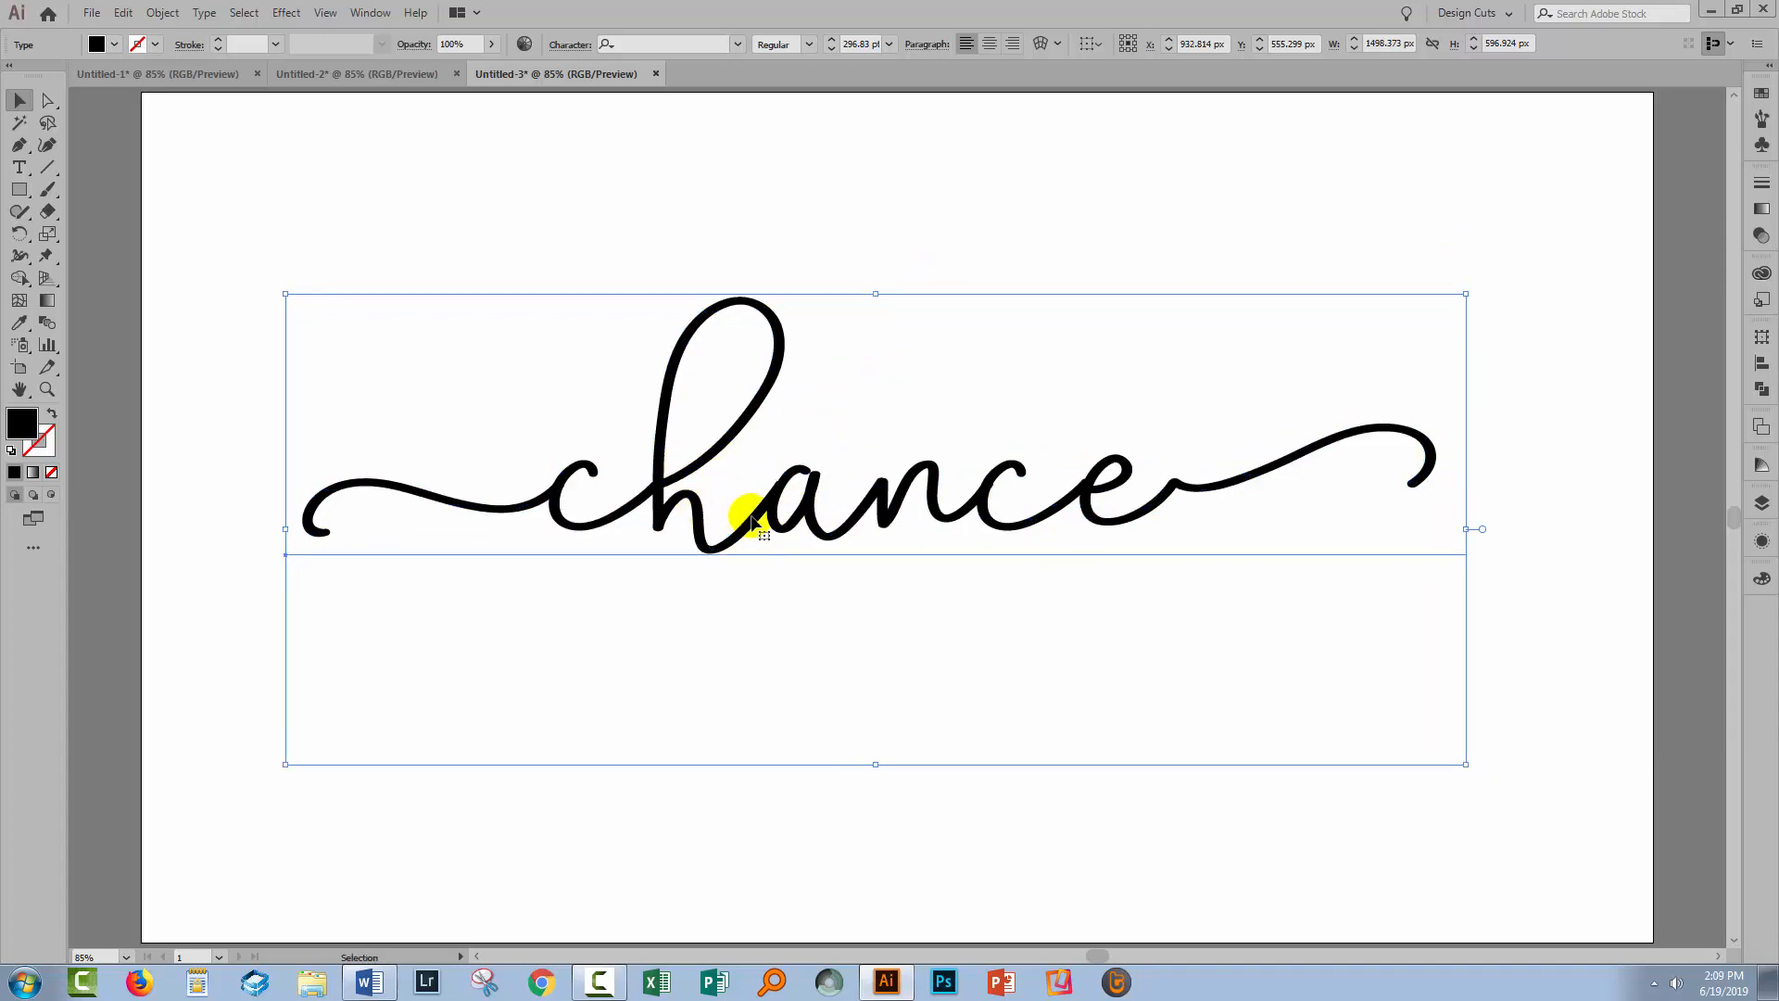
Show the Layers panel with a larger custom row size, widened to show full layer names
click(1762, 505)
drag(1545, 487, 1379, 371)
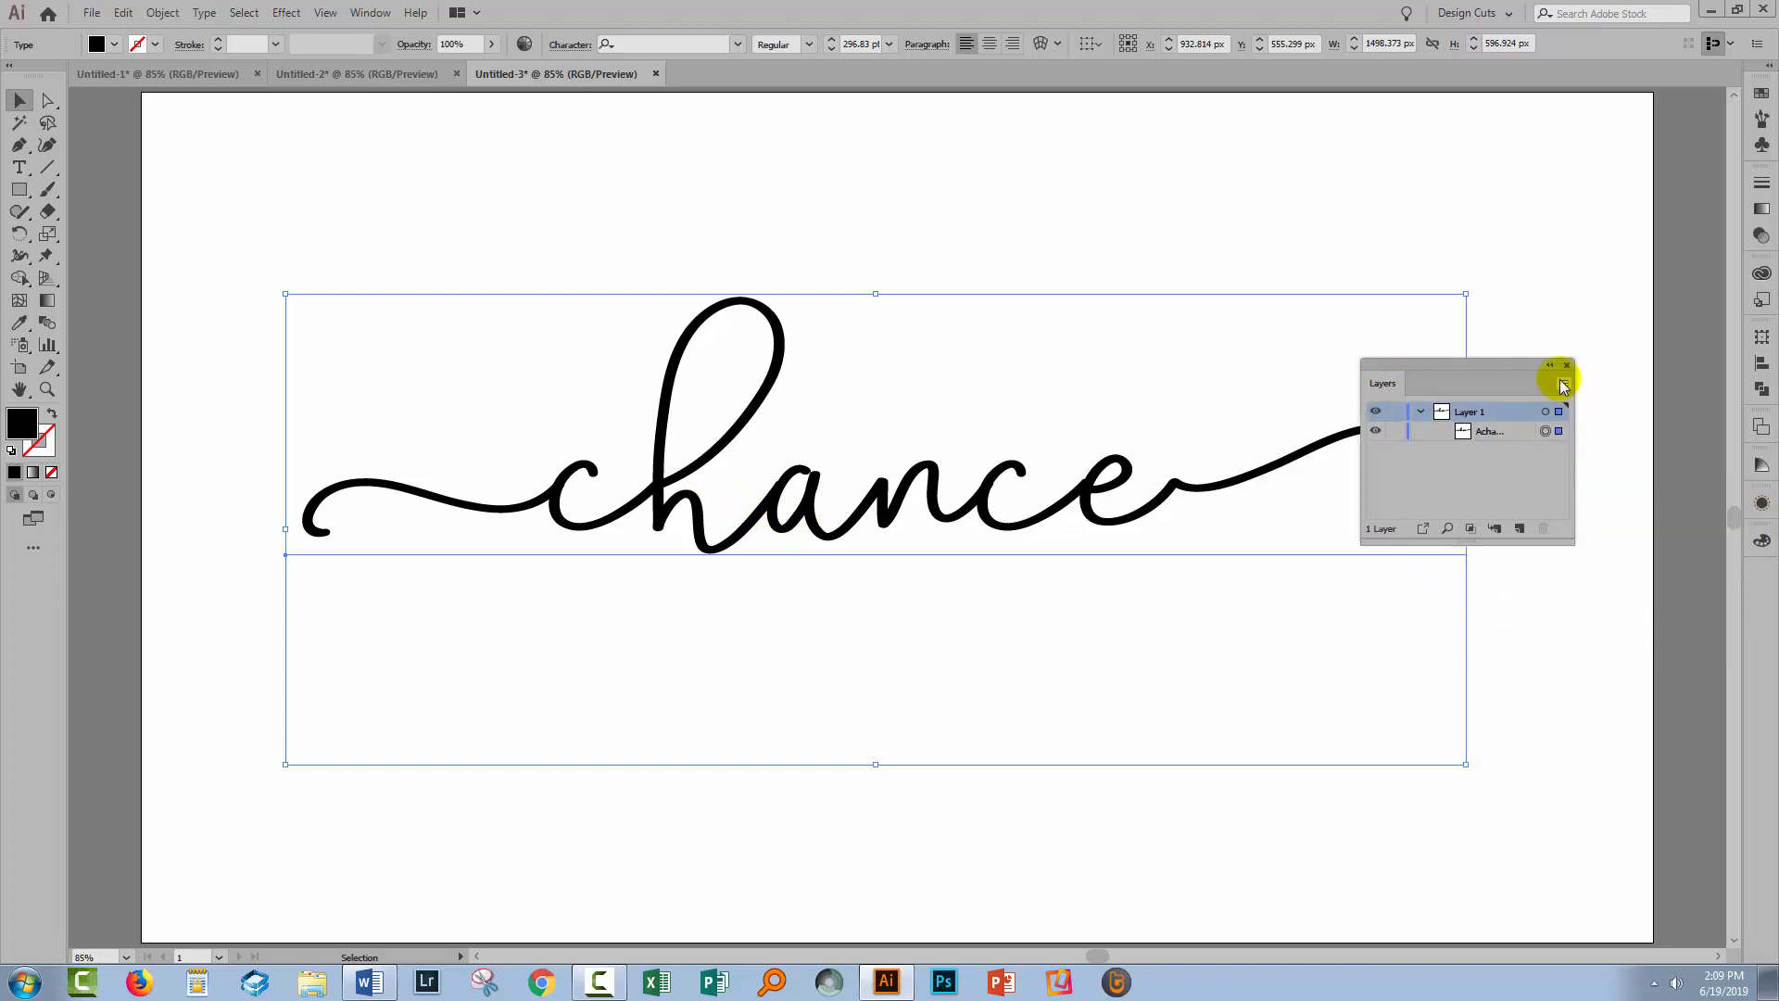
click(1564, 385)
click(1370, 846)
click(839, 551)
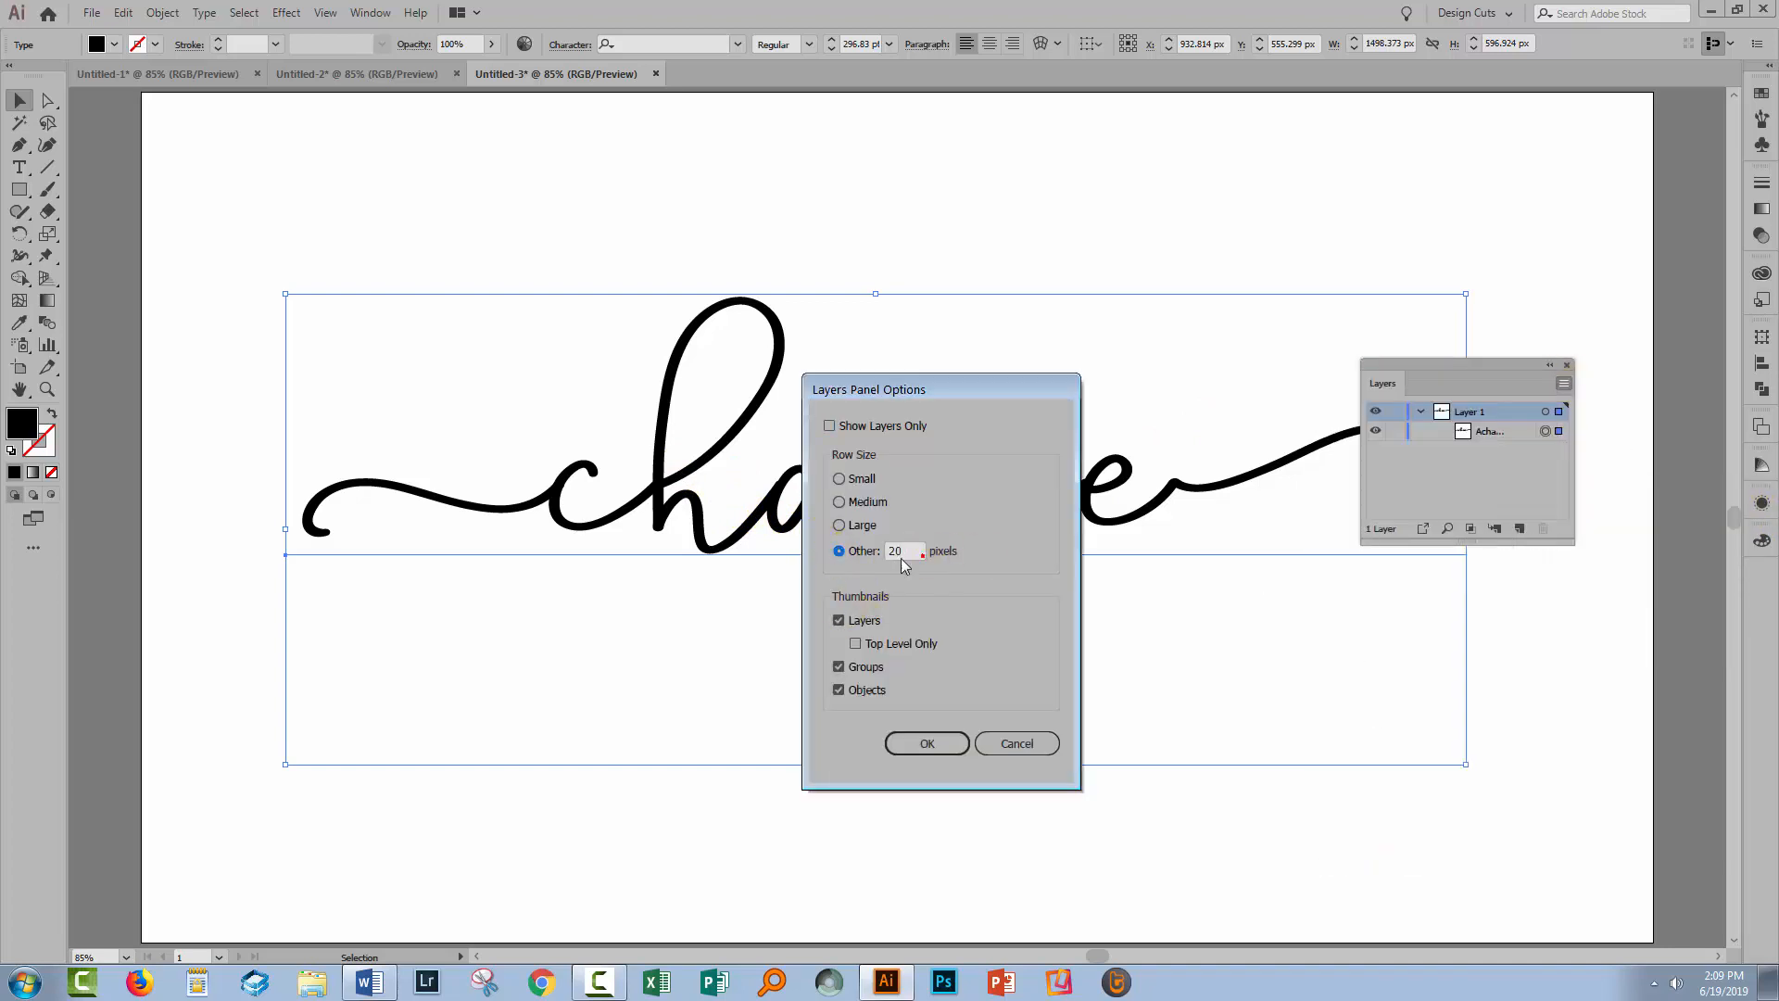
drag(905, 562, 742, 575)
key(Return)
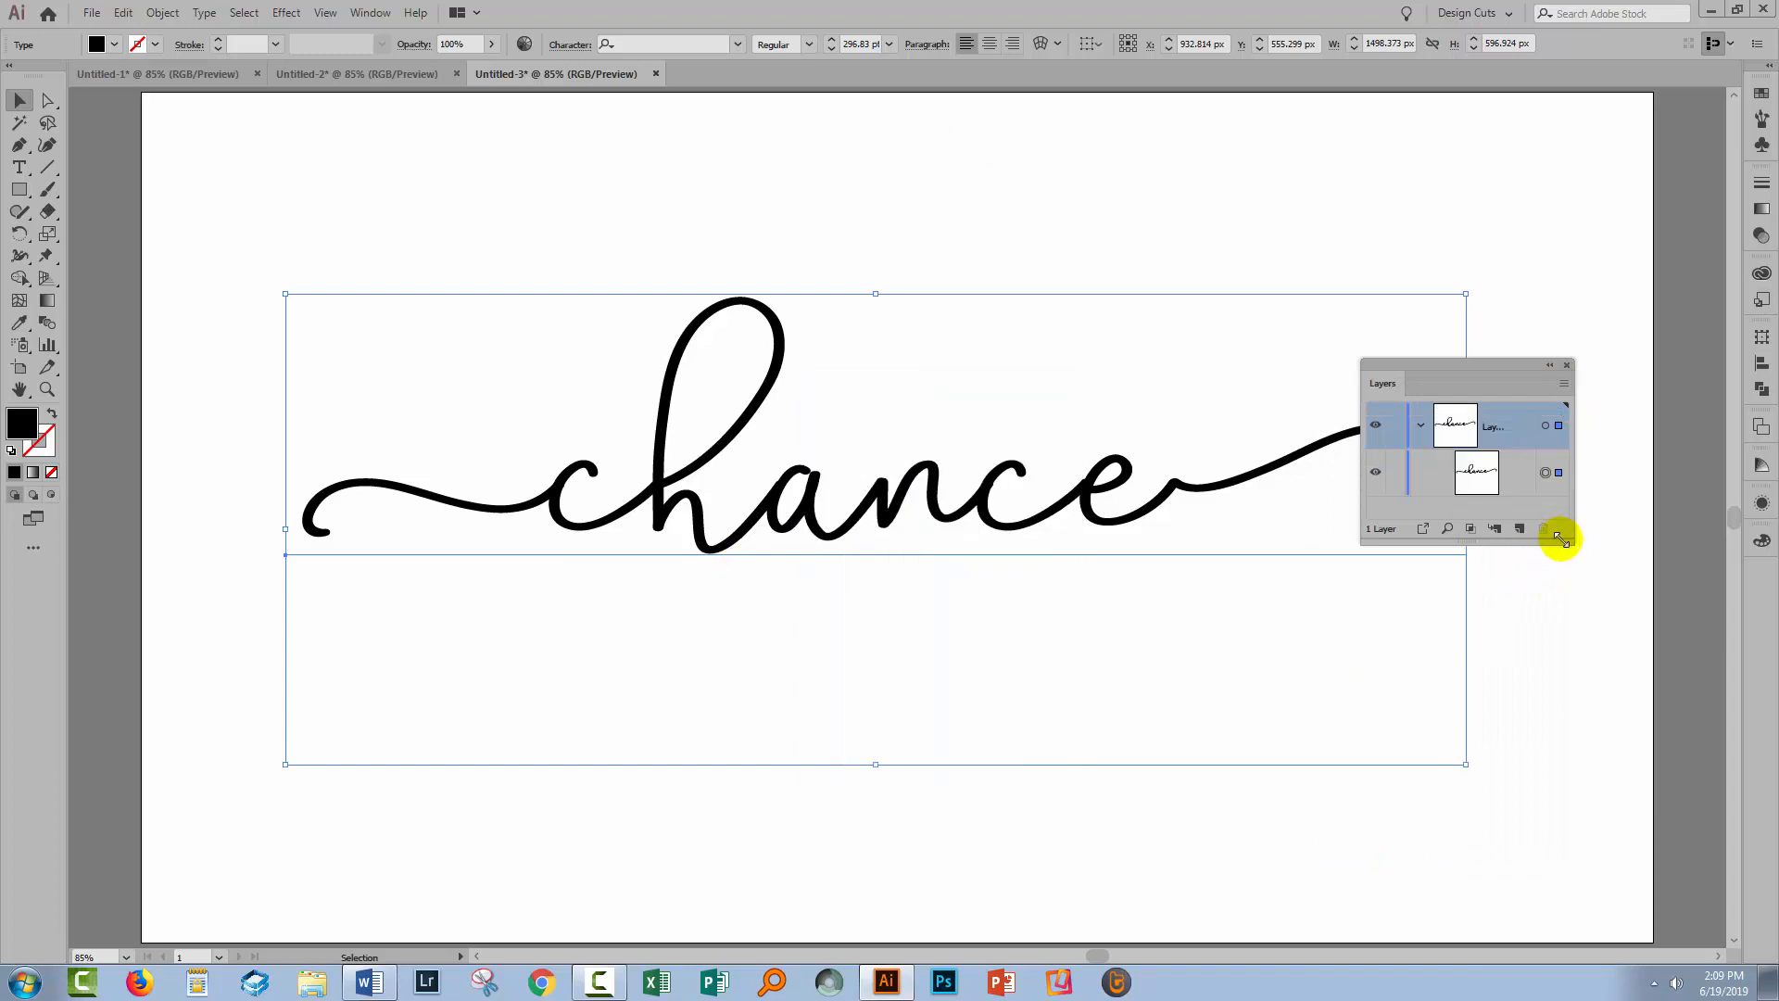
drag(1560, 538, 1678, 718)
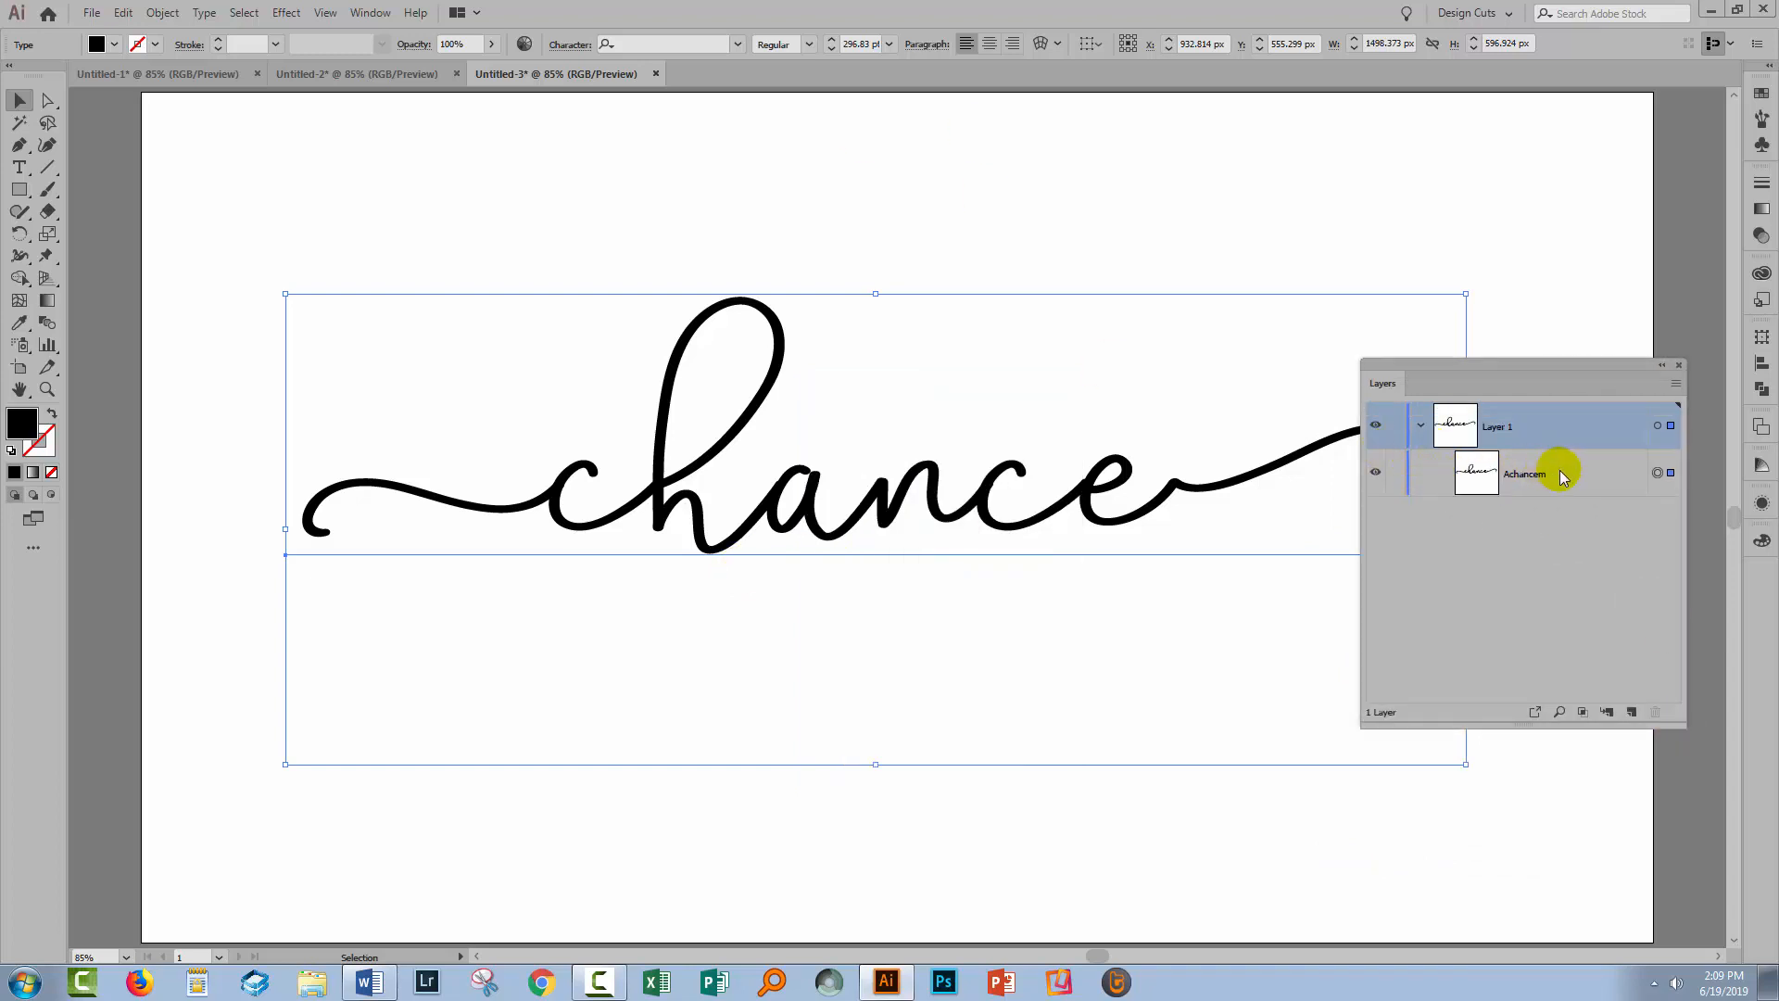
Duplicate the 'Achancem' text layer twice, hide the top copy, and target the lower copies
click(1586, 465)
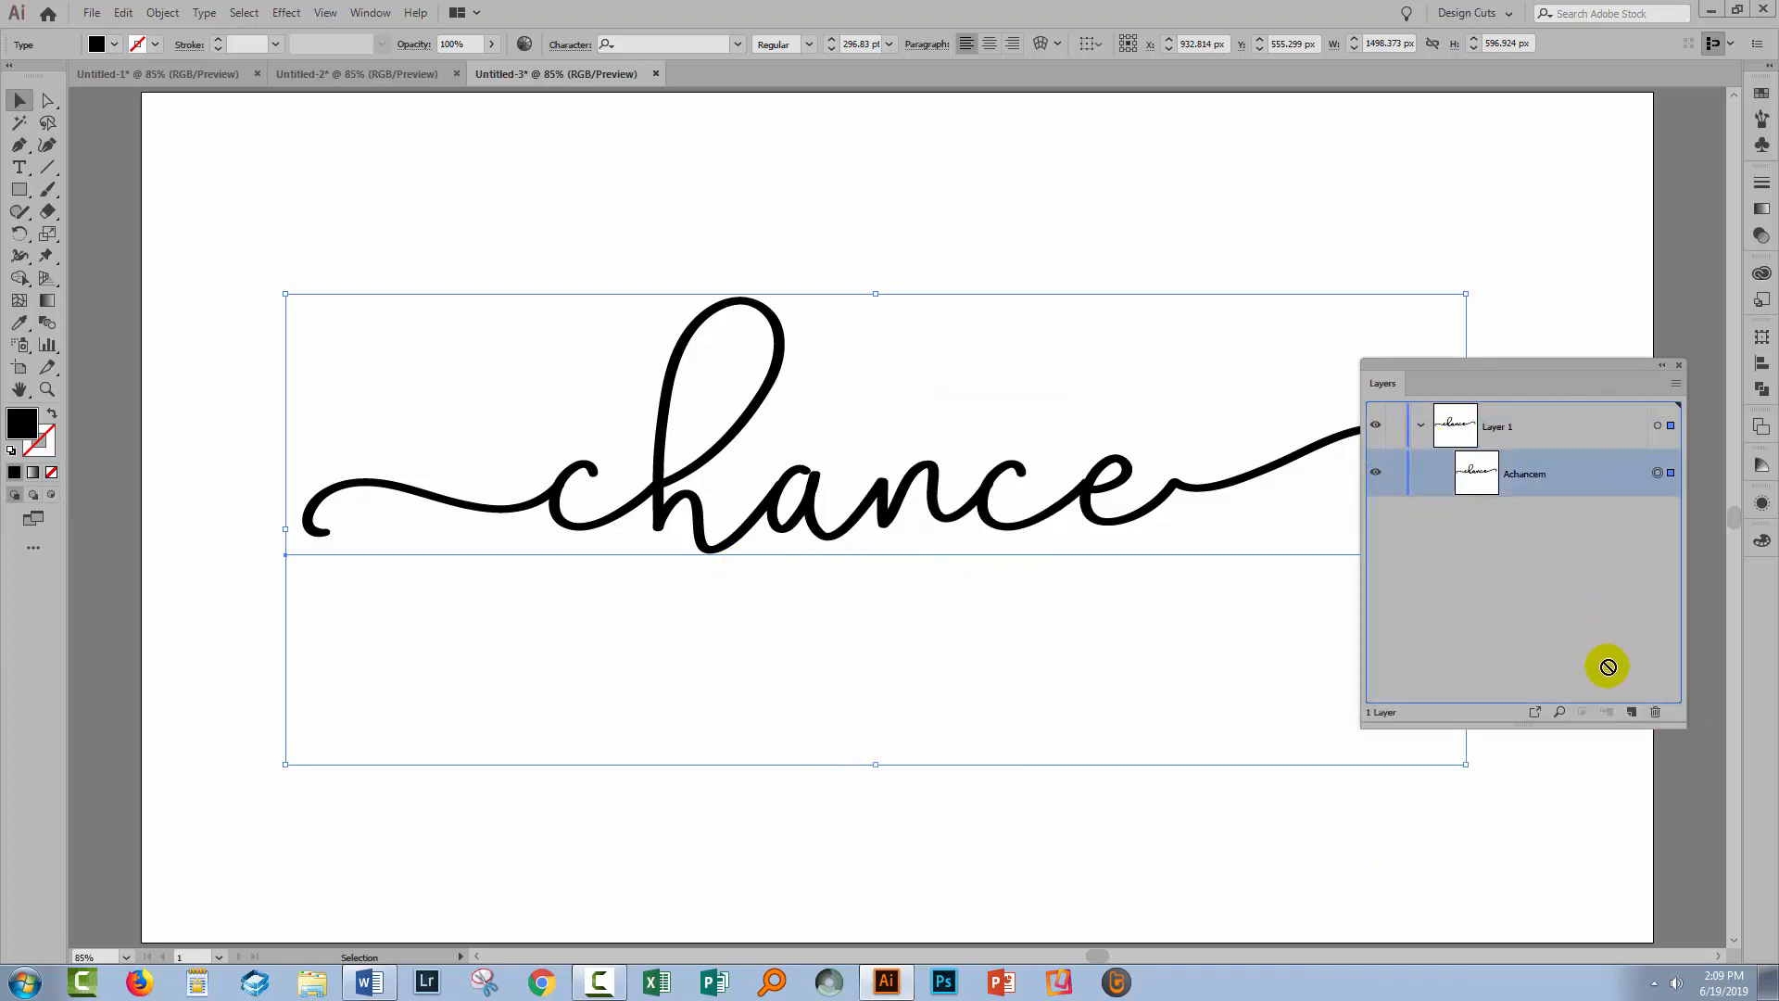
click(1631, 712)
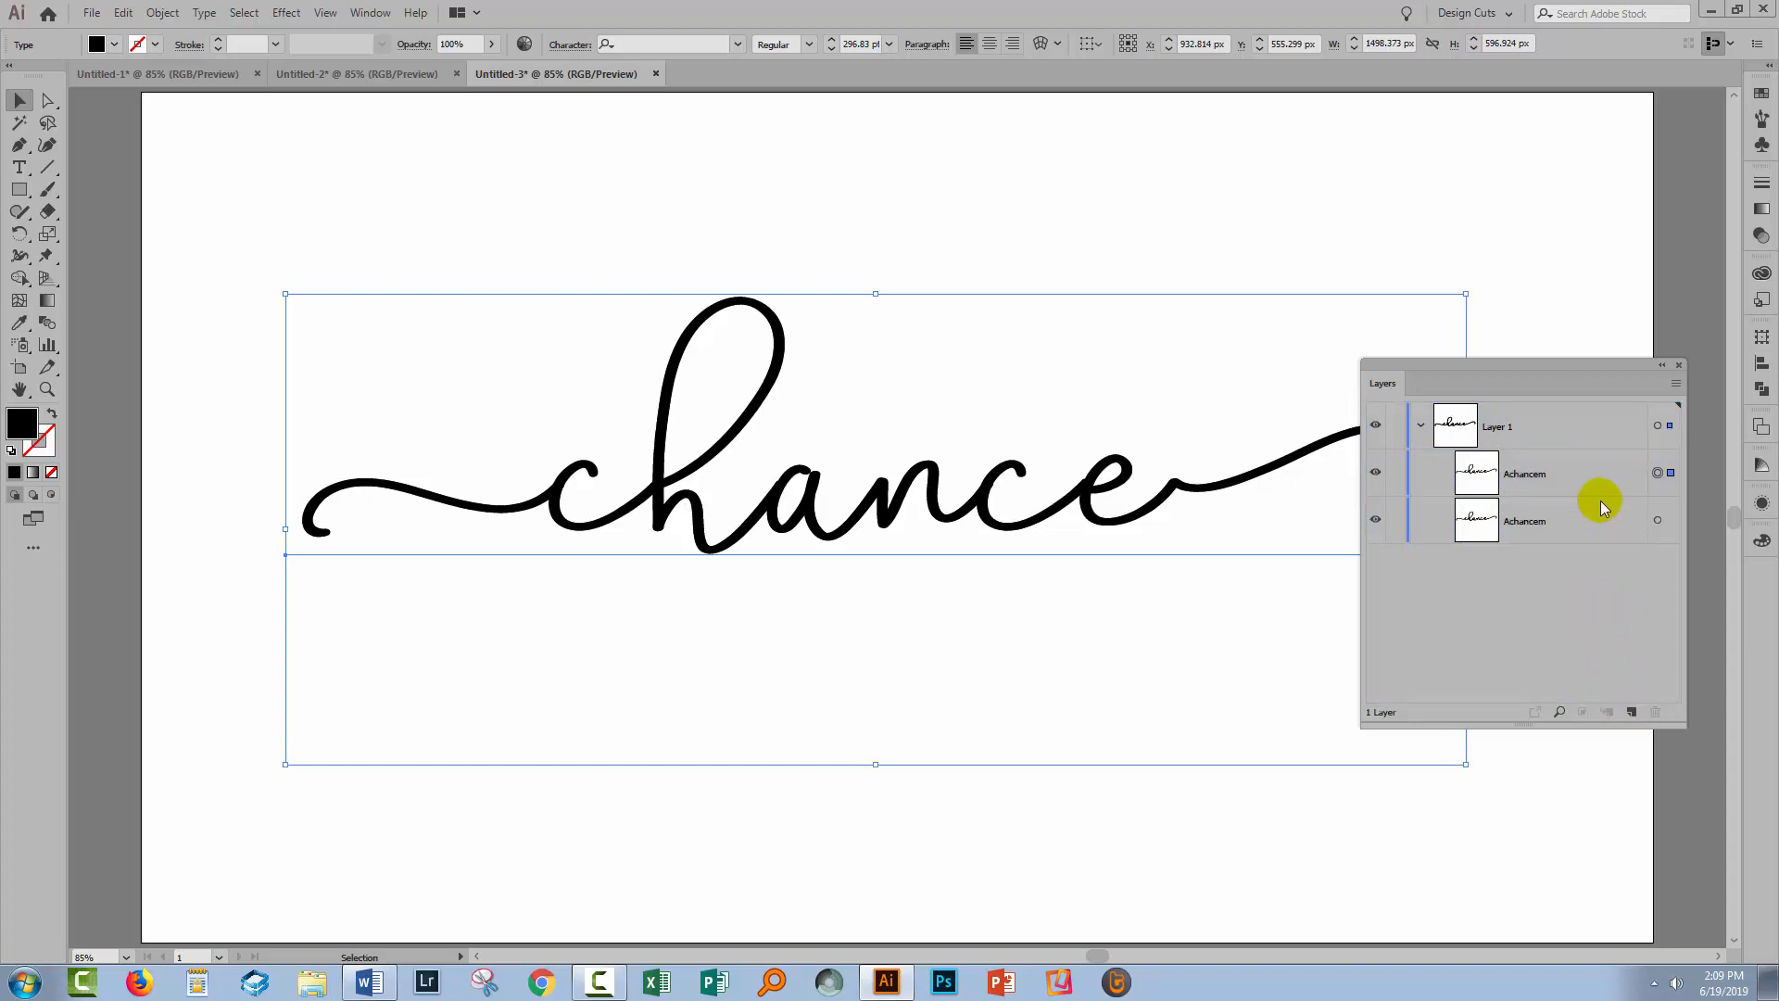
drag(1600, 516, 1633, 712)
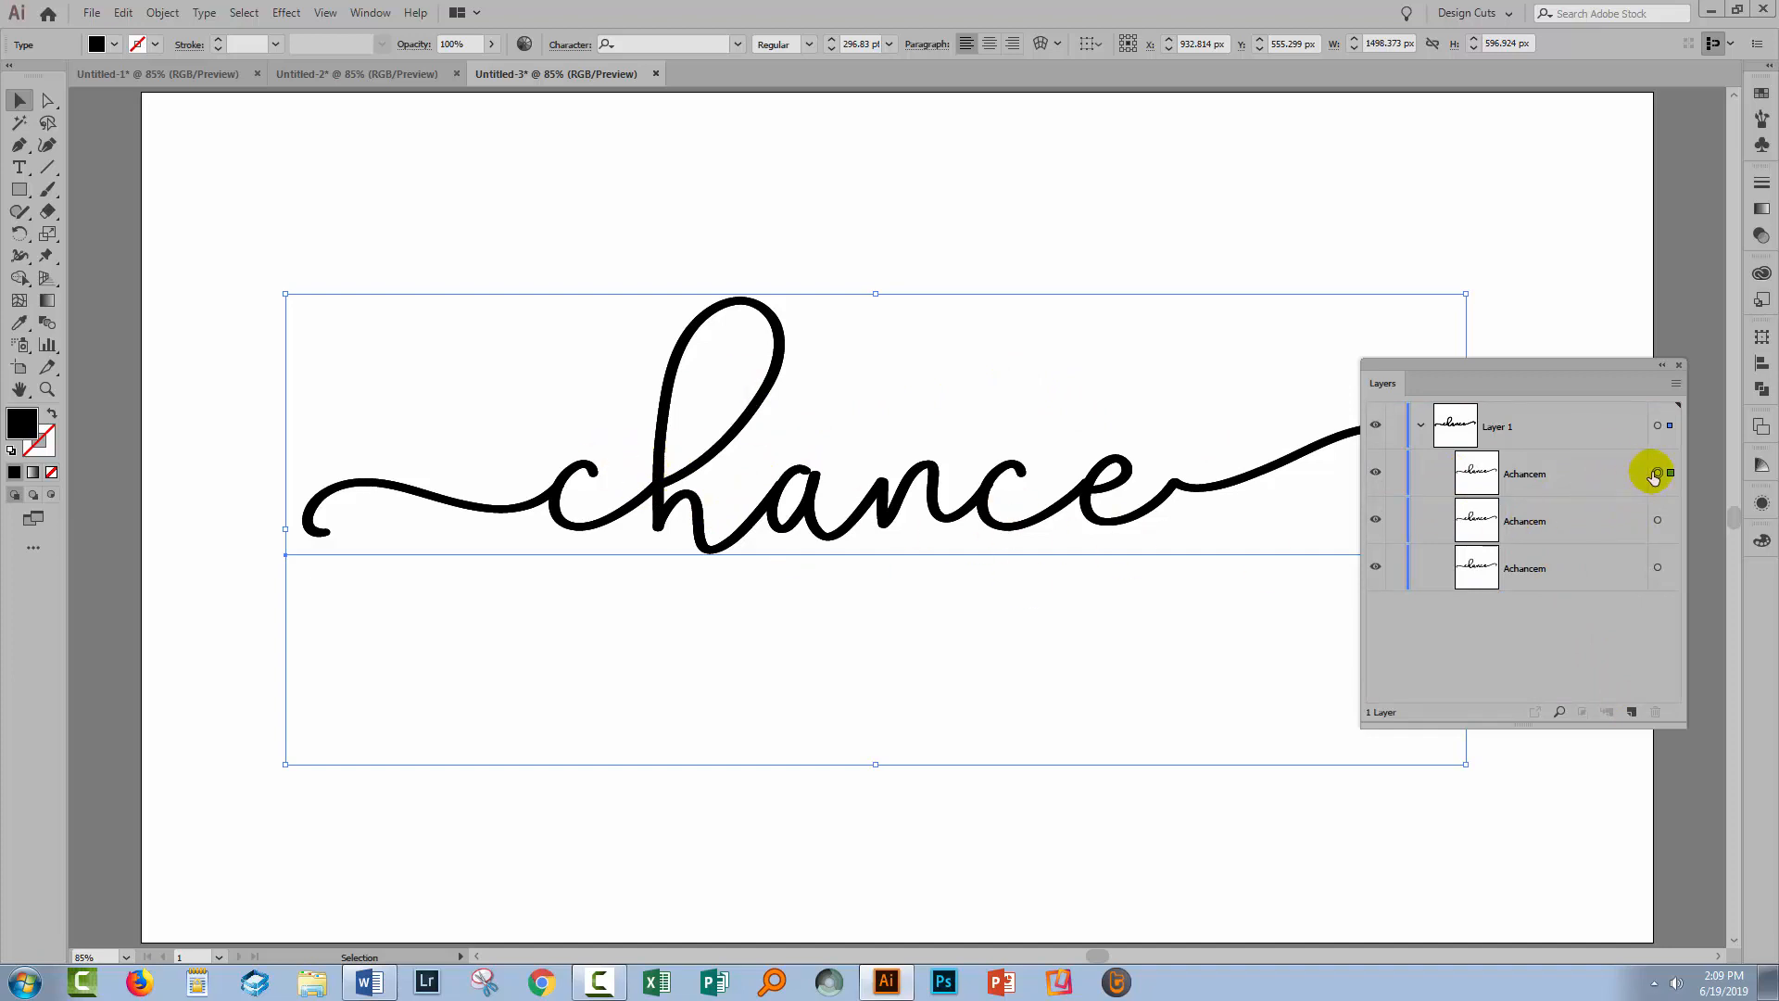
click(1375, 473)
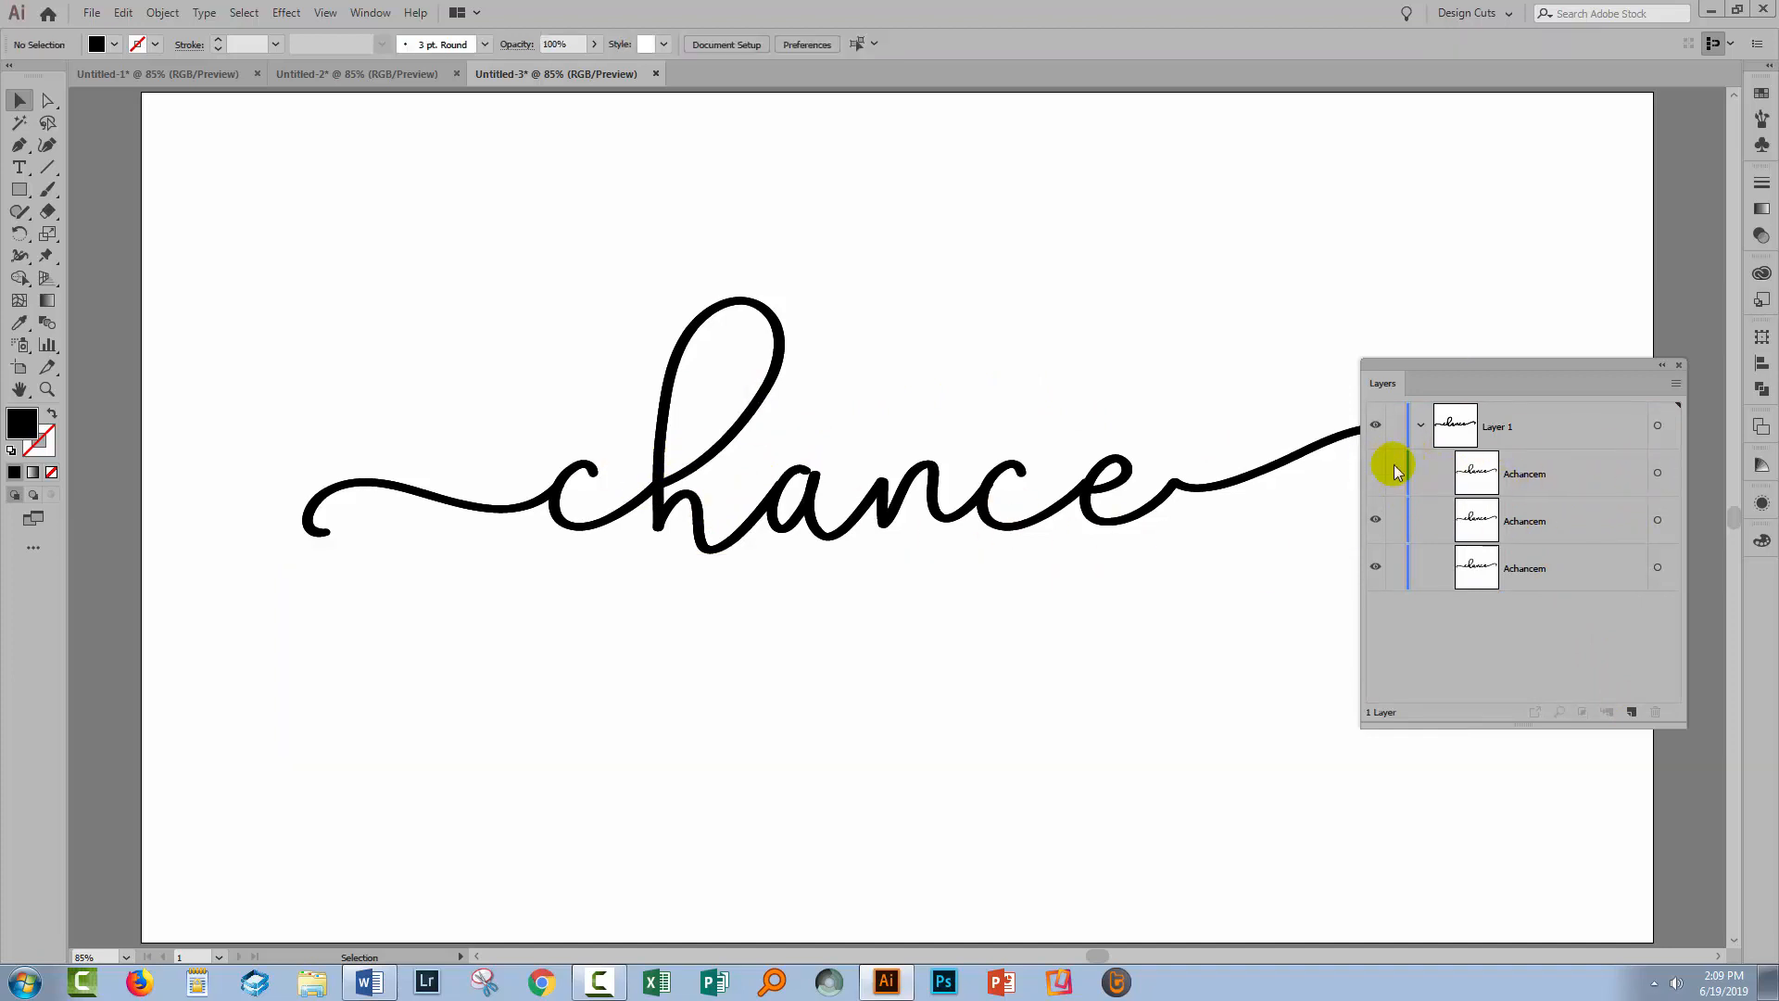
click(1658, 520)
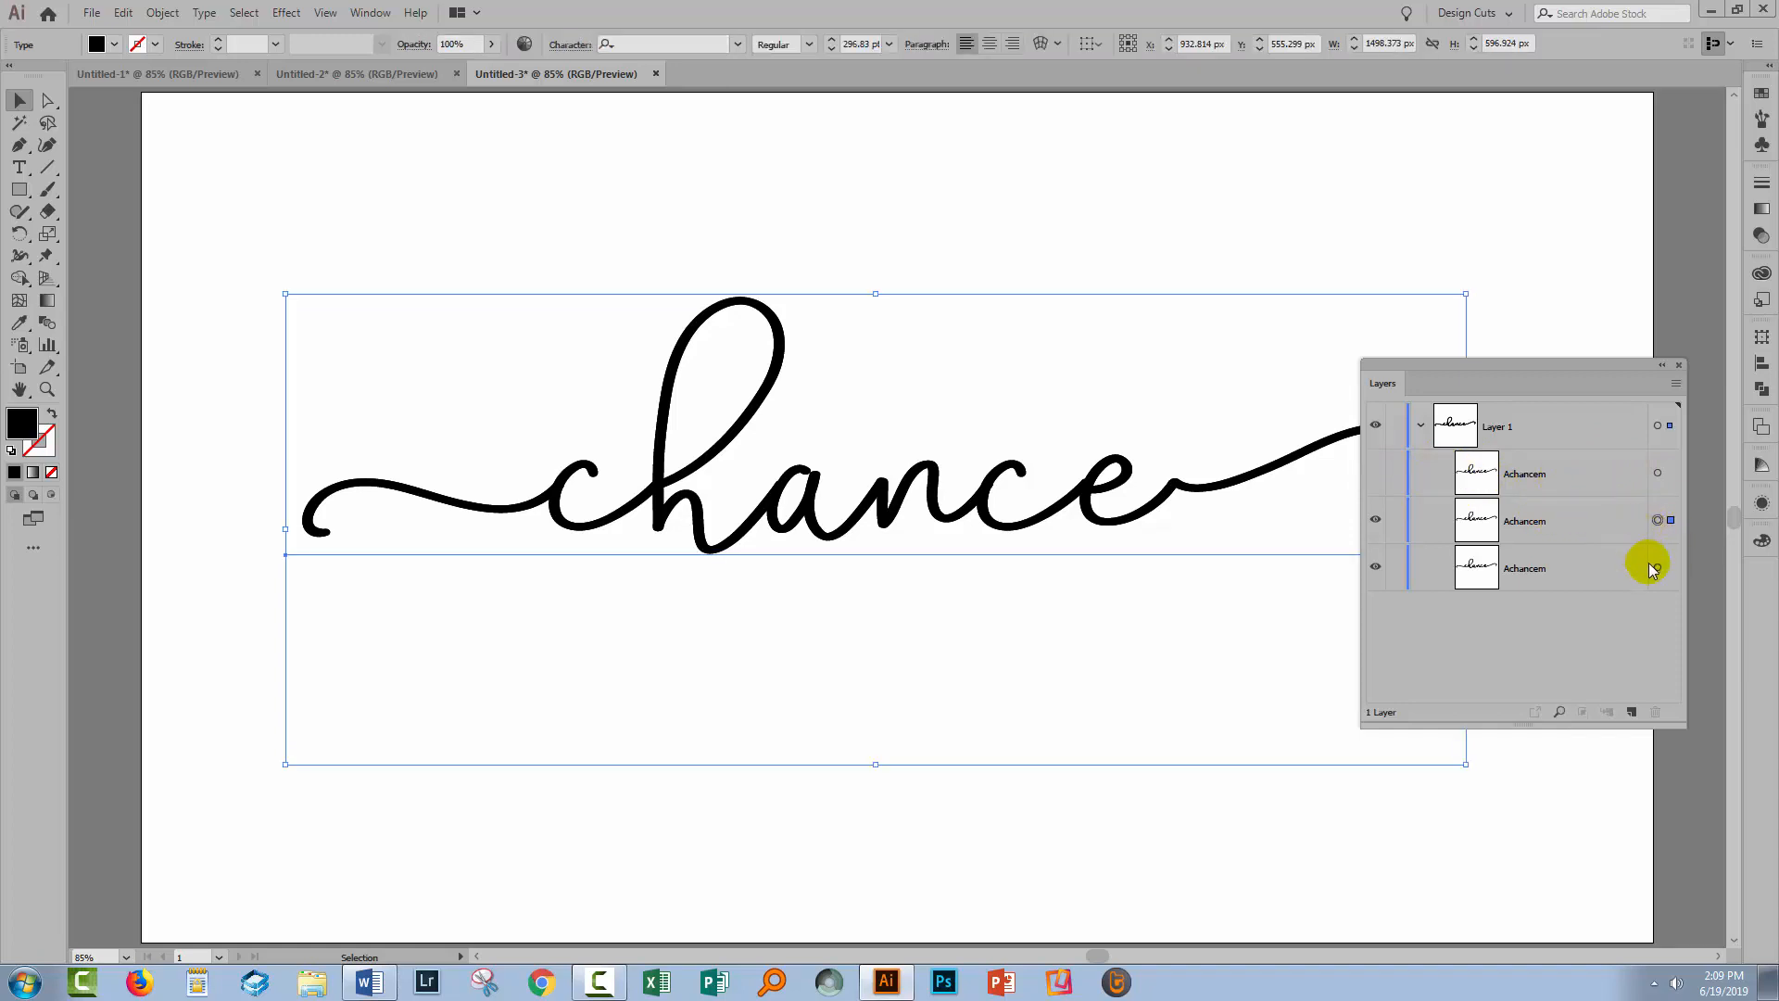
click(1656, 568)
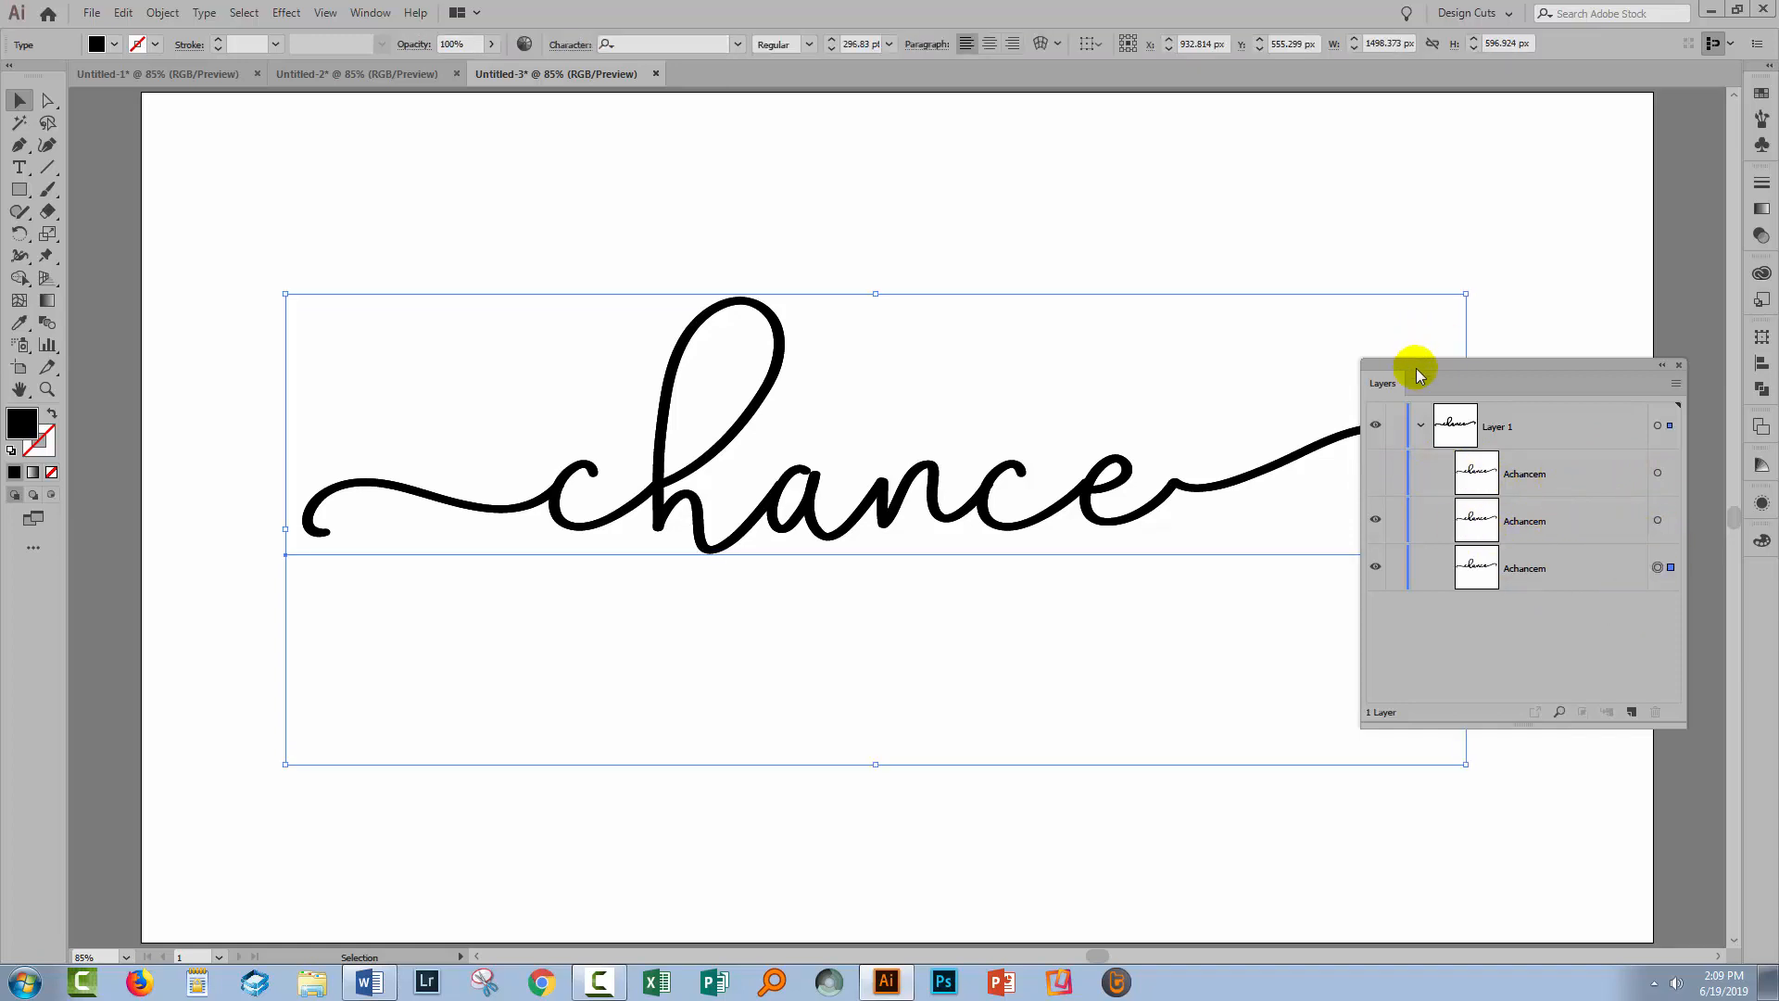
drag(1416, 371, 1519, 132)
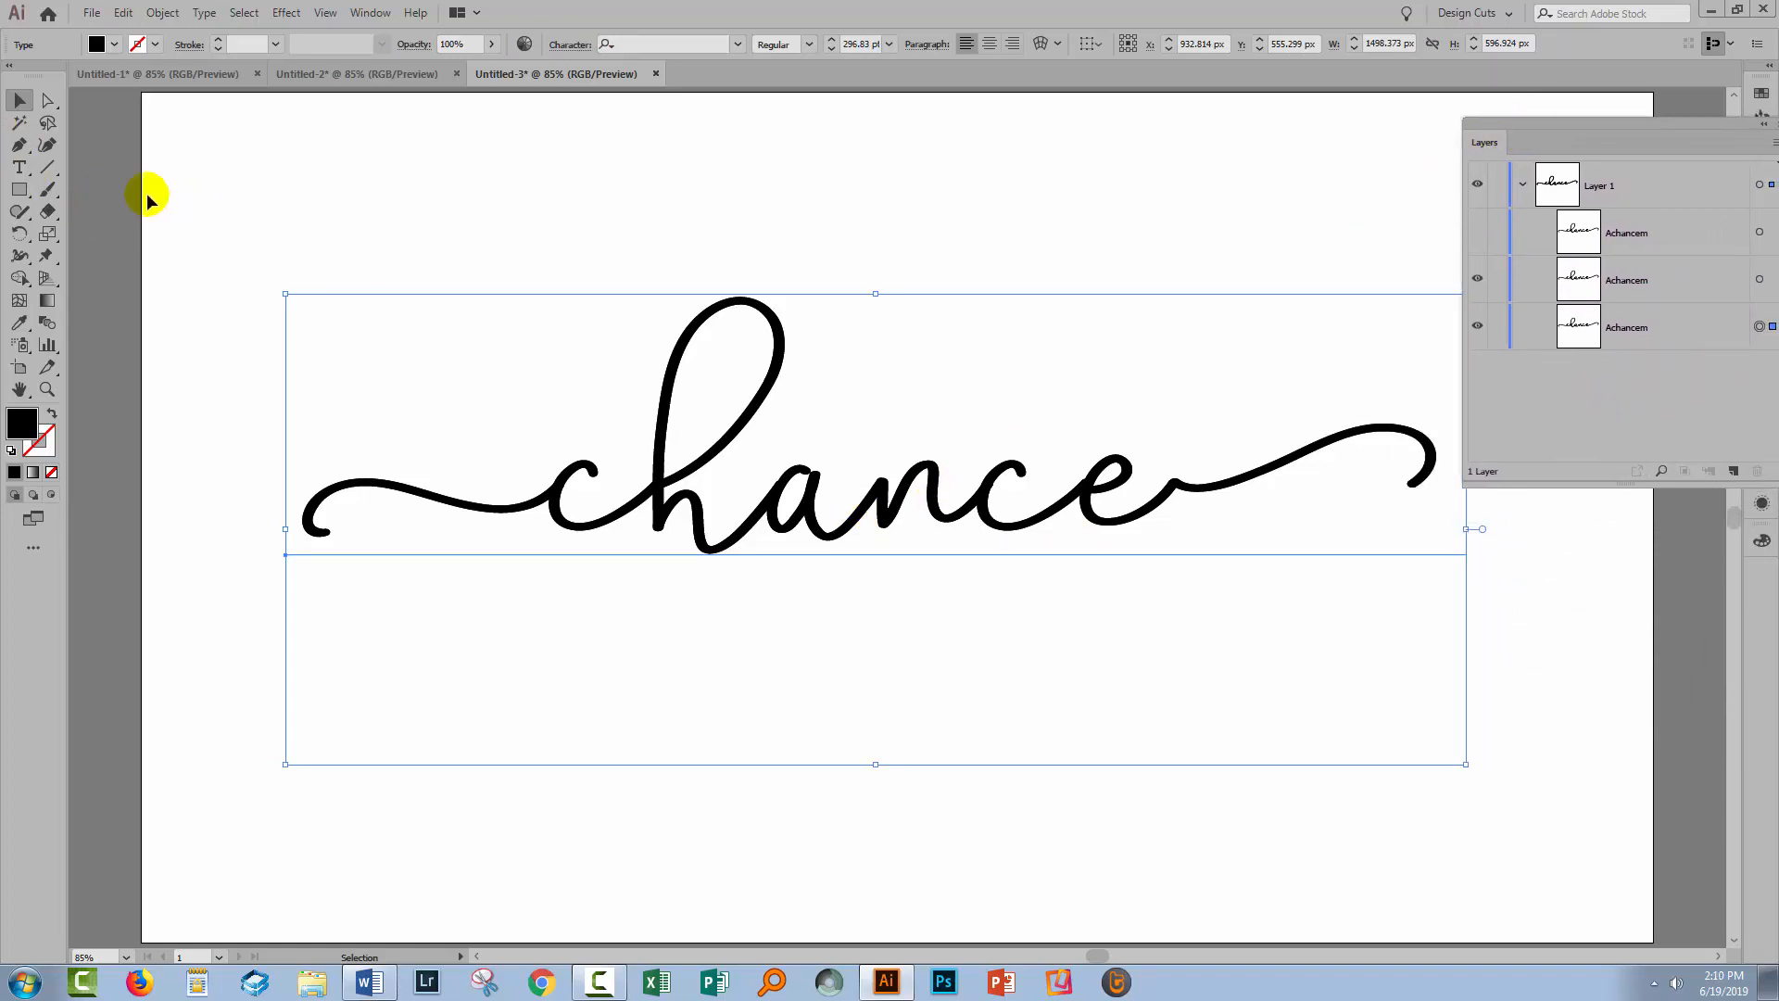
Nudge the selected copy right and down with arrow keys, then add the other copy to the selection
key(Right)
key(Right)
key(Right)
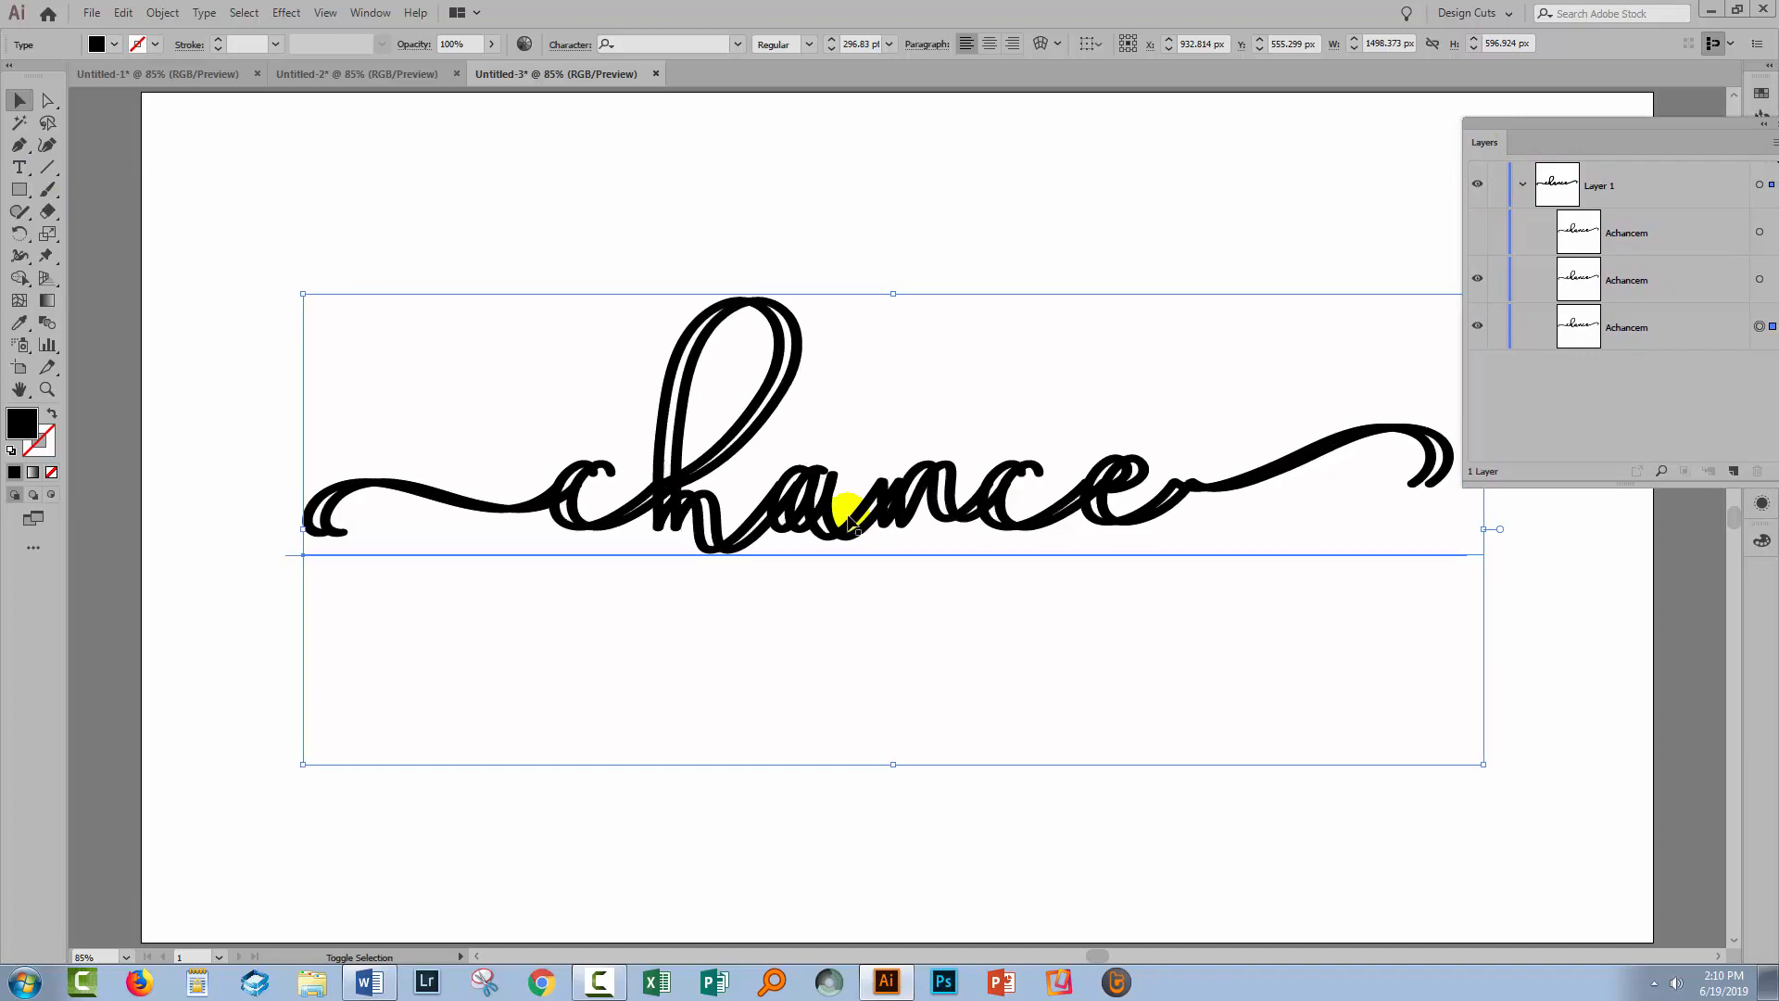
key(Down)
key(Down)
key(Down)
key(Down)
key(Down)
key(Down)
key(Down)
key(Down)
key(Right)
key(Right)
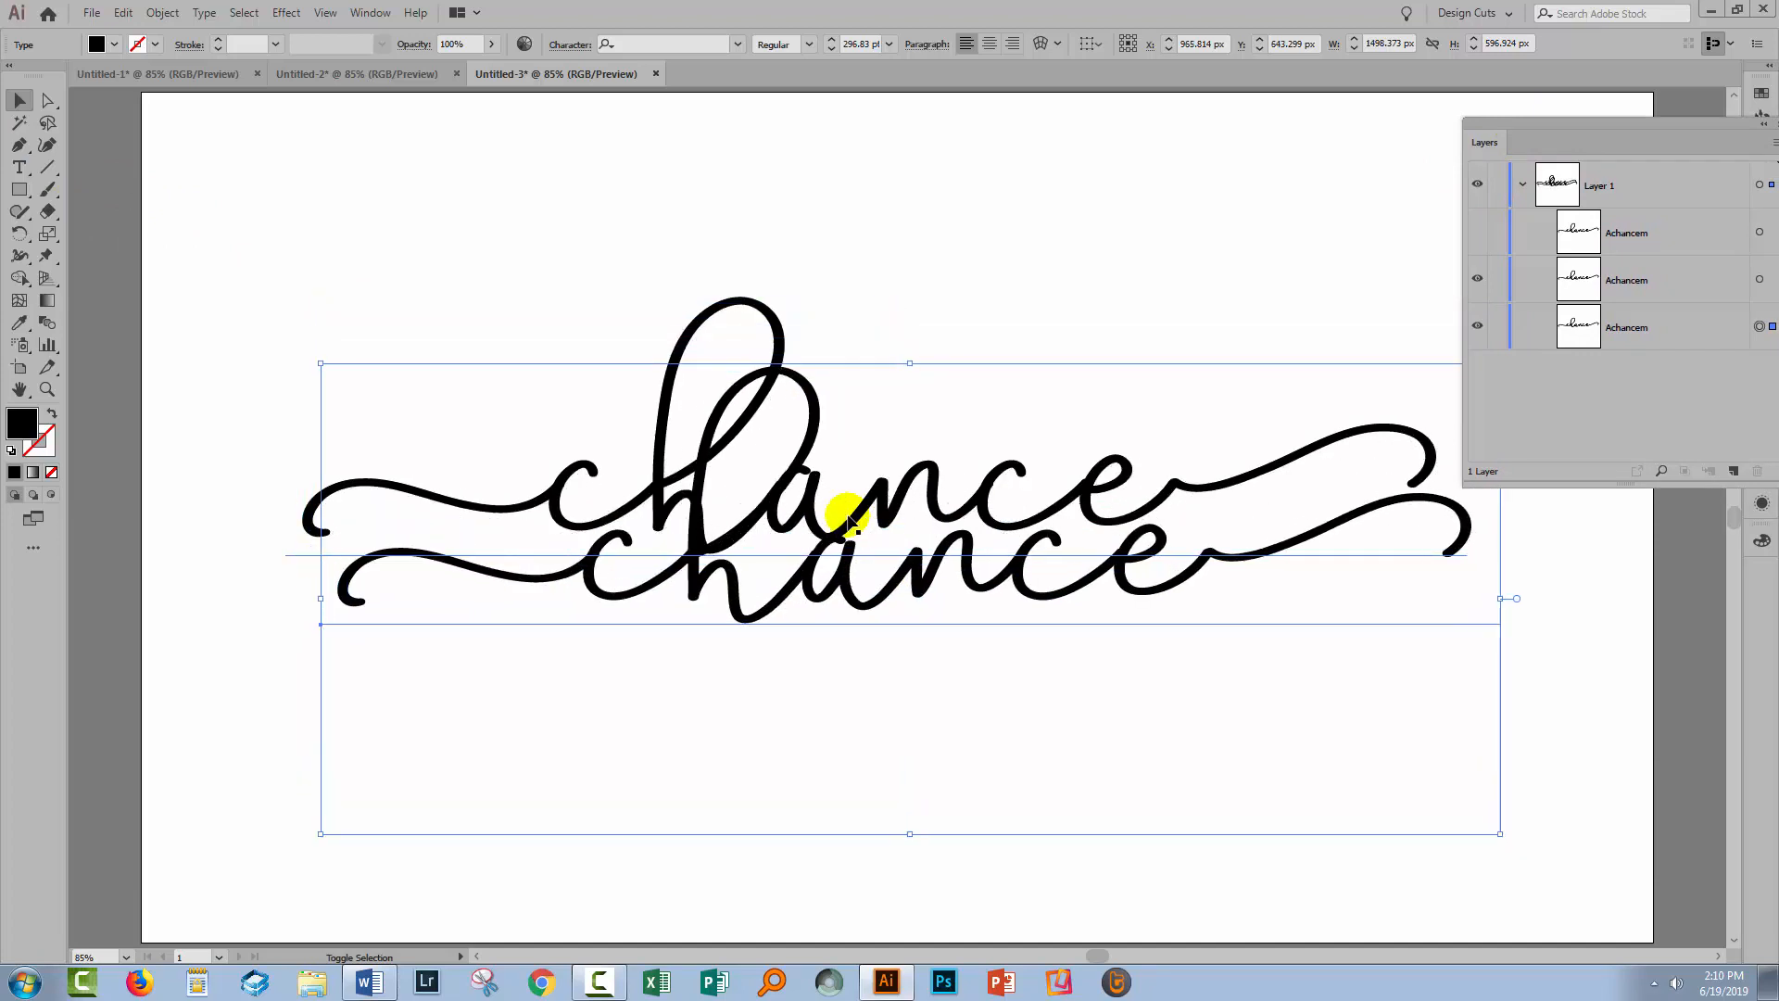
key(Up)
key(Up)
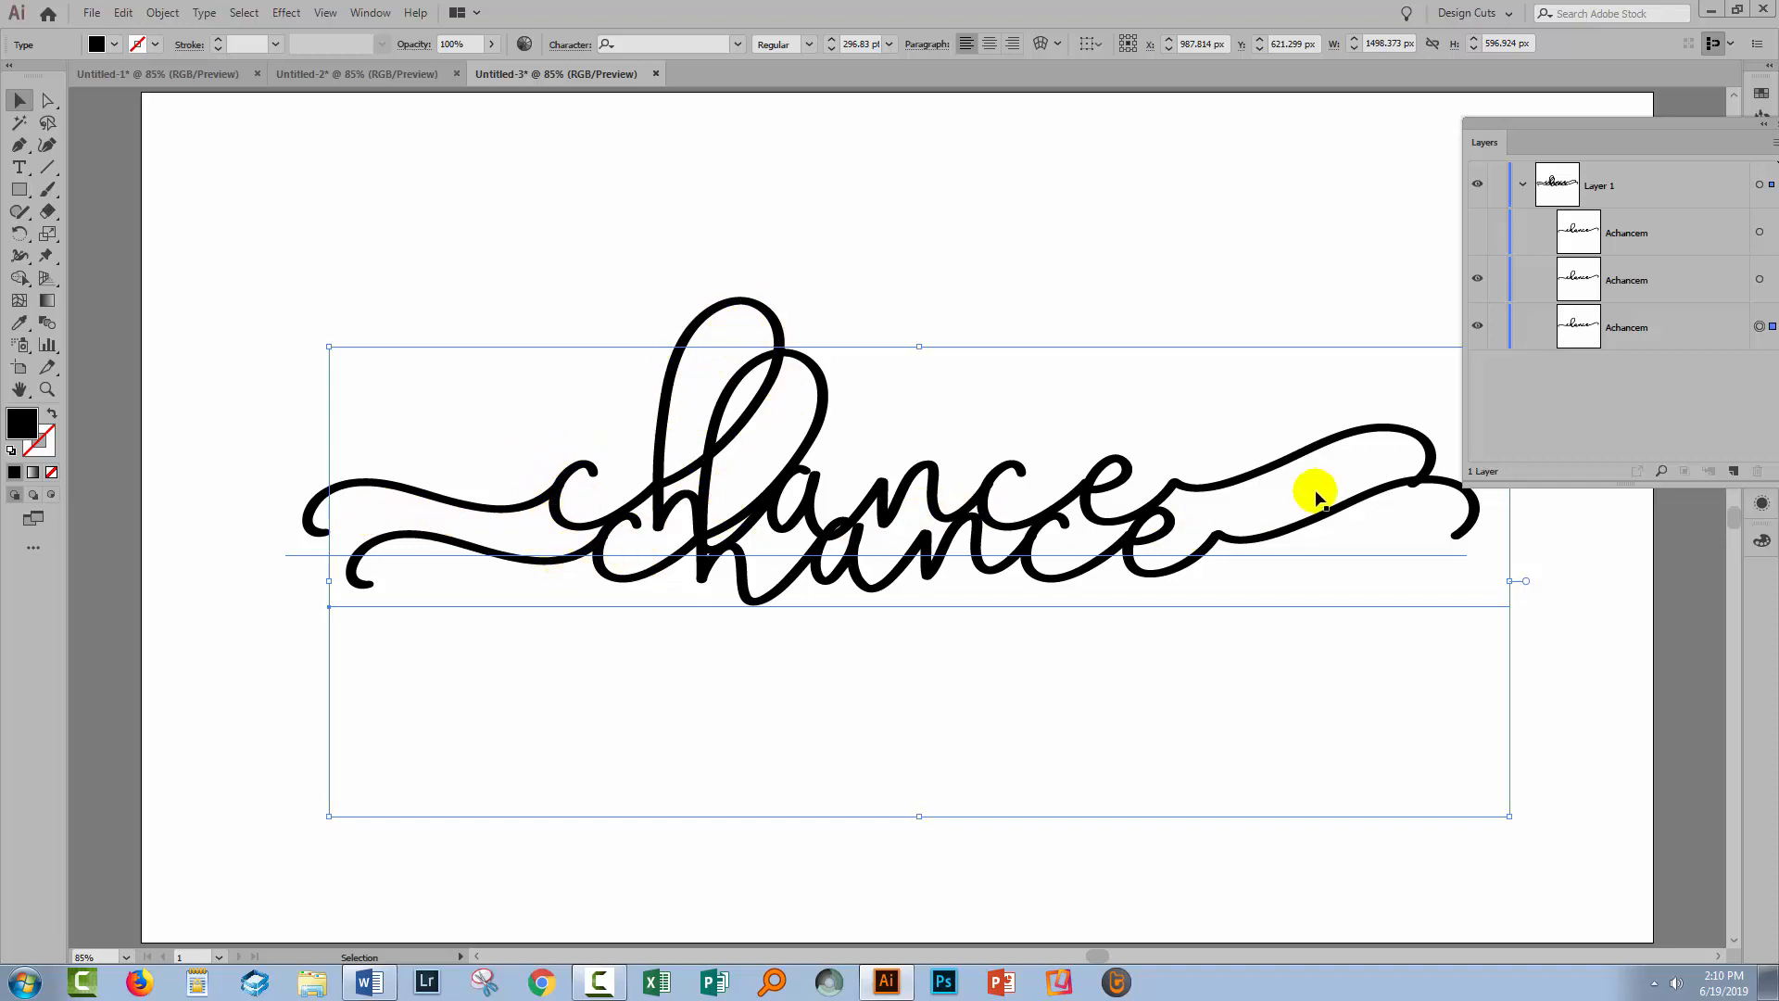
shift+click(1758, 280)
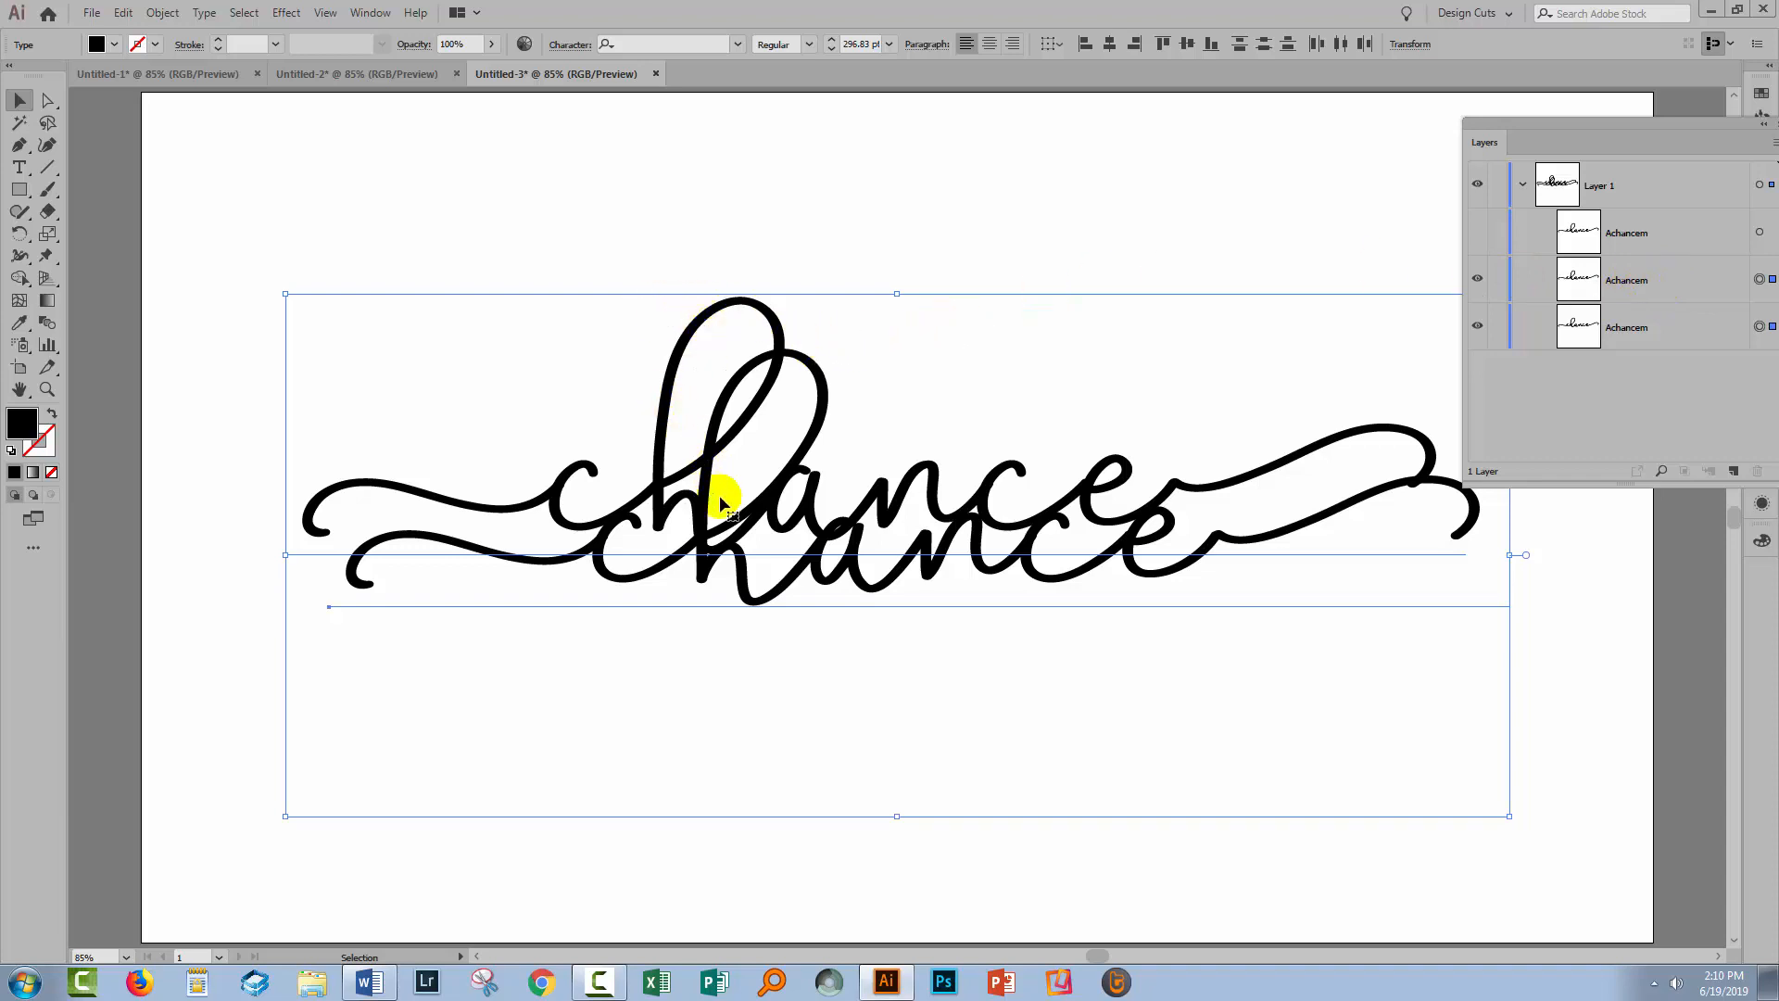
Blend the two visible 'chance' copies with Object > Blend > Make
click(154, 14)
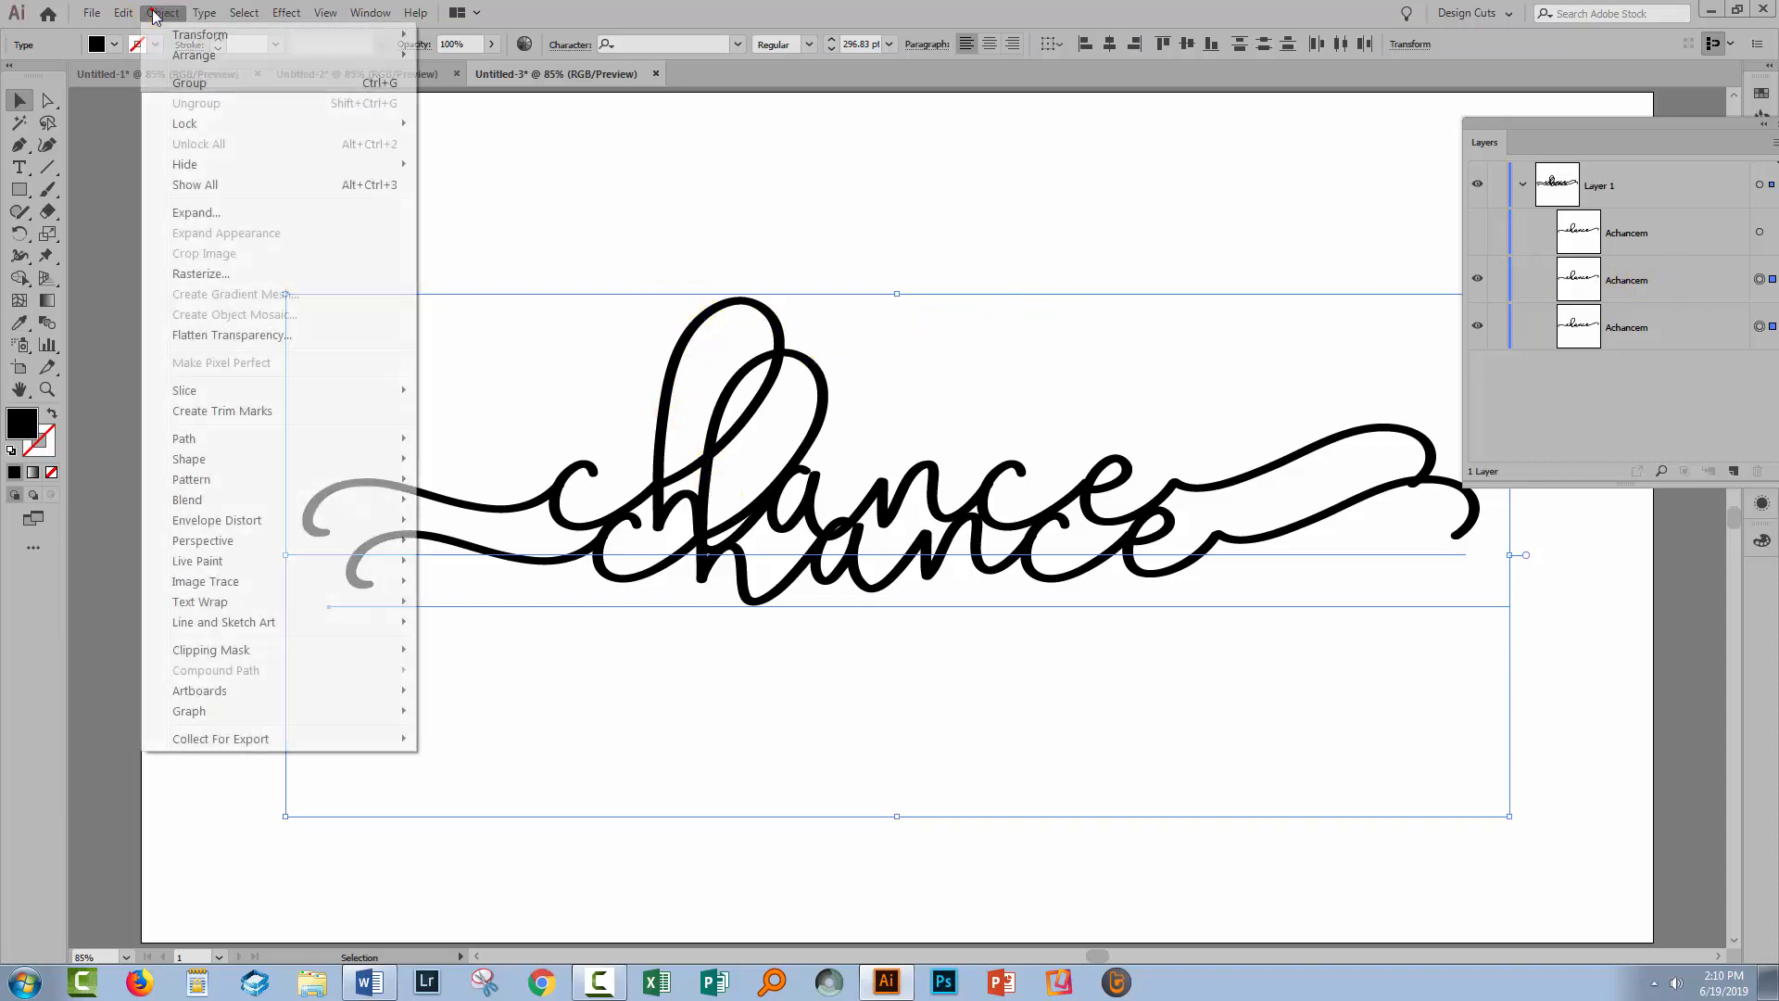
mouse_move(200, 503)
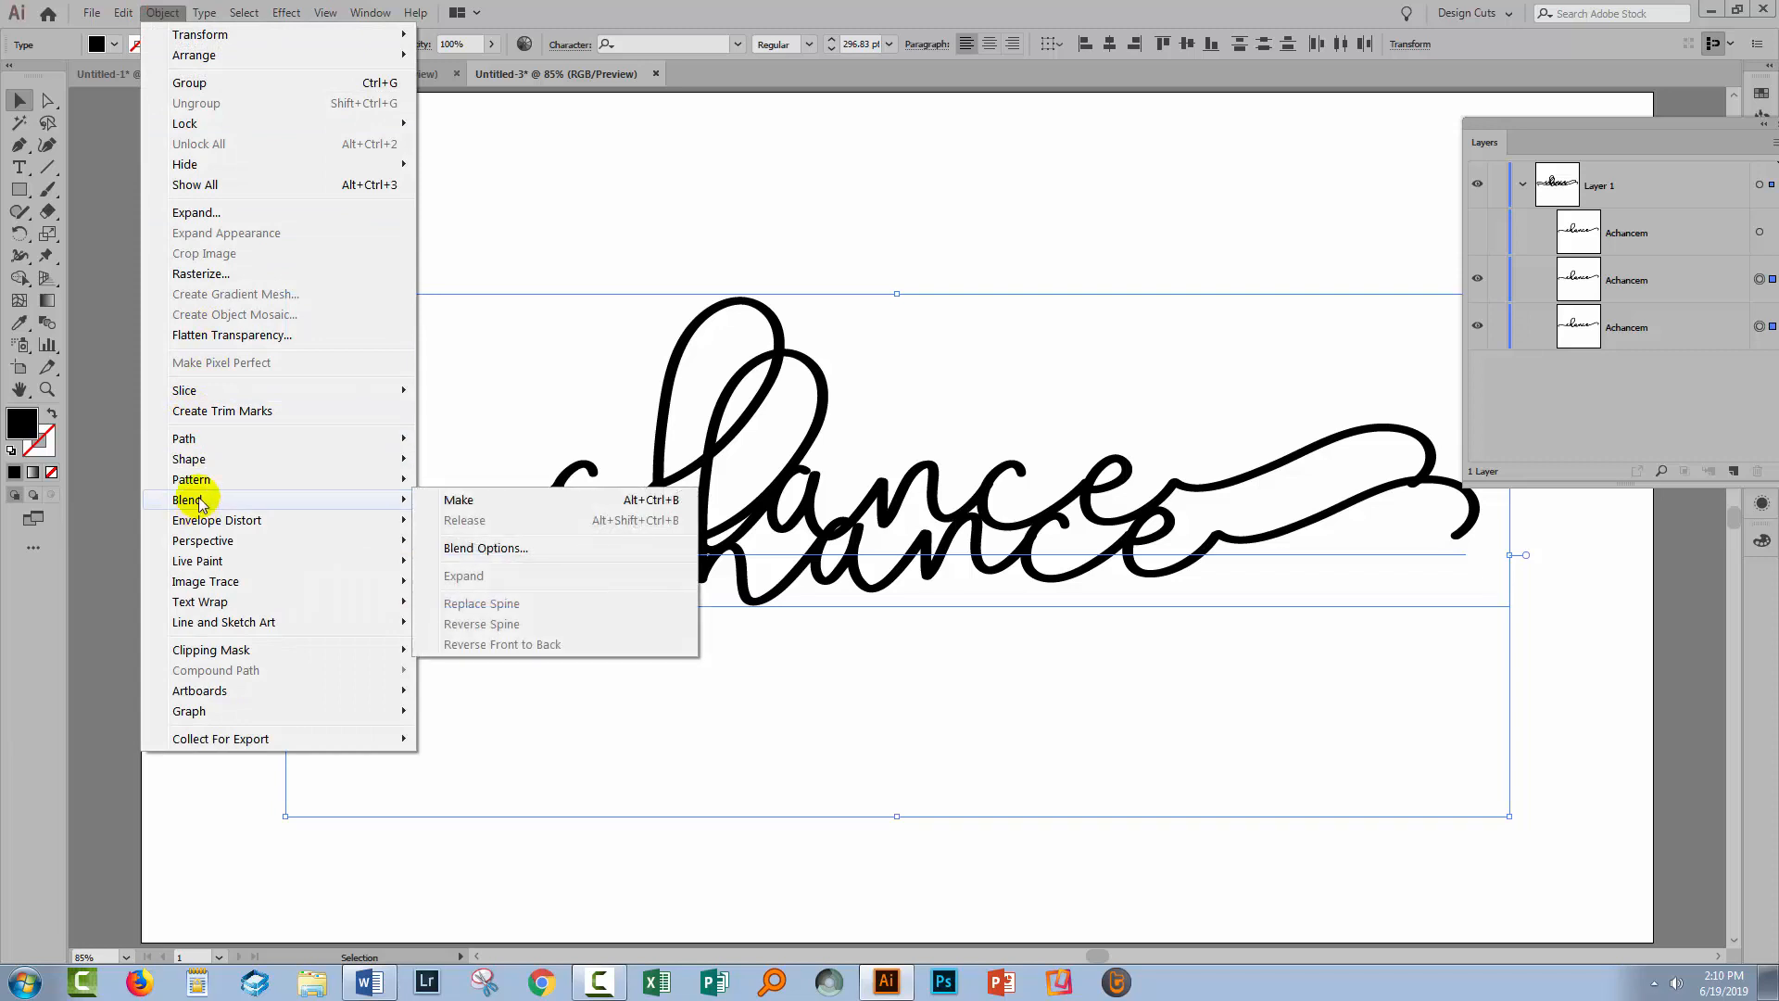
click(463, 499)
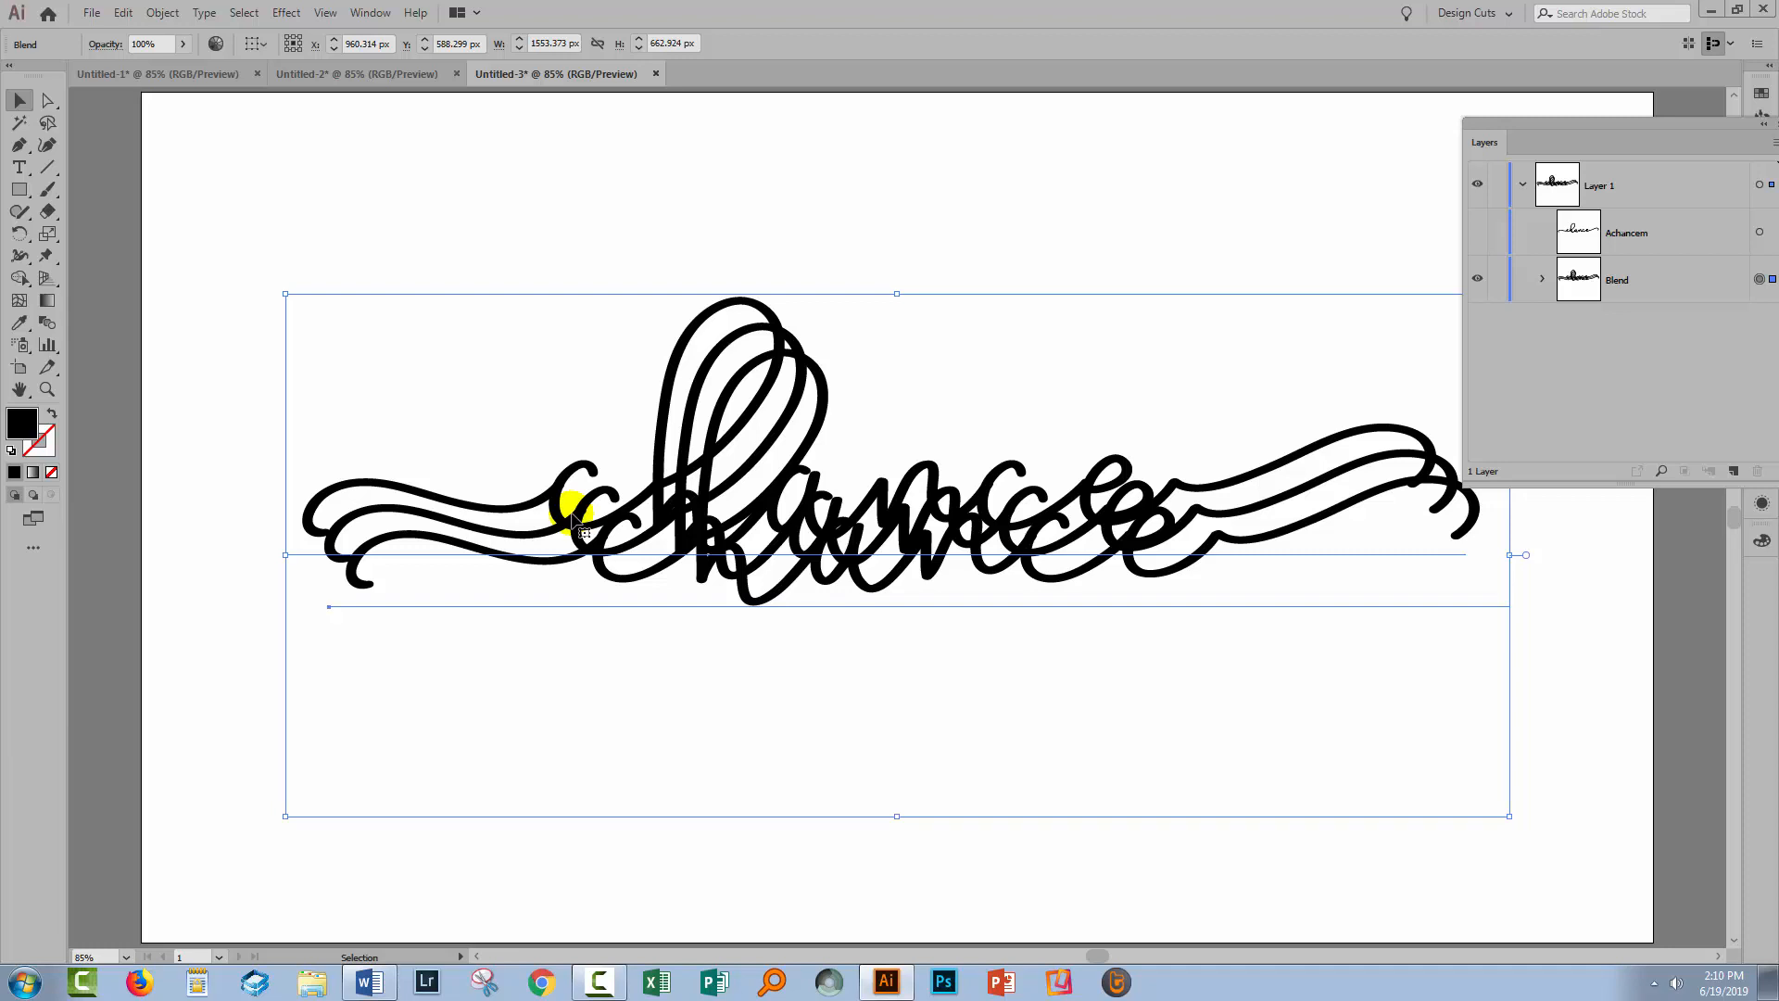
Set Blend Options spacing to Specified Steps 20 with preview on, and confirm
double_click(46, 324)
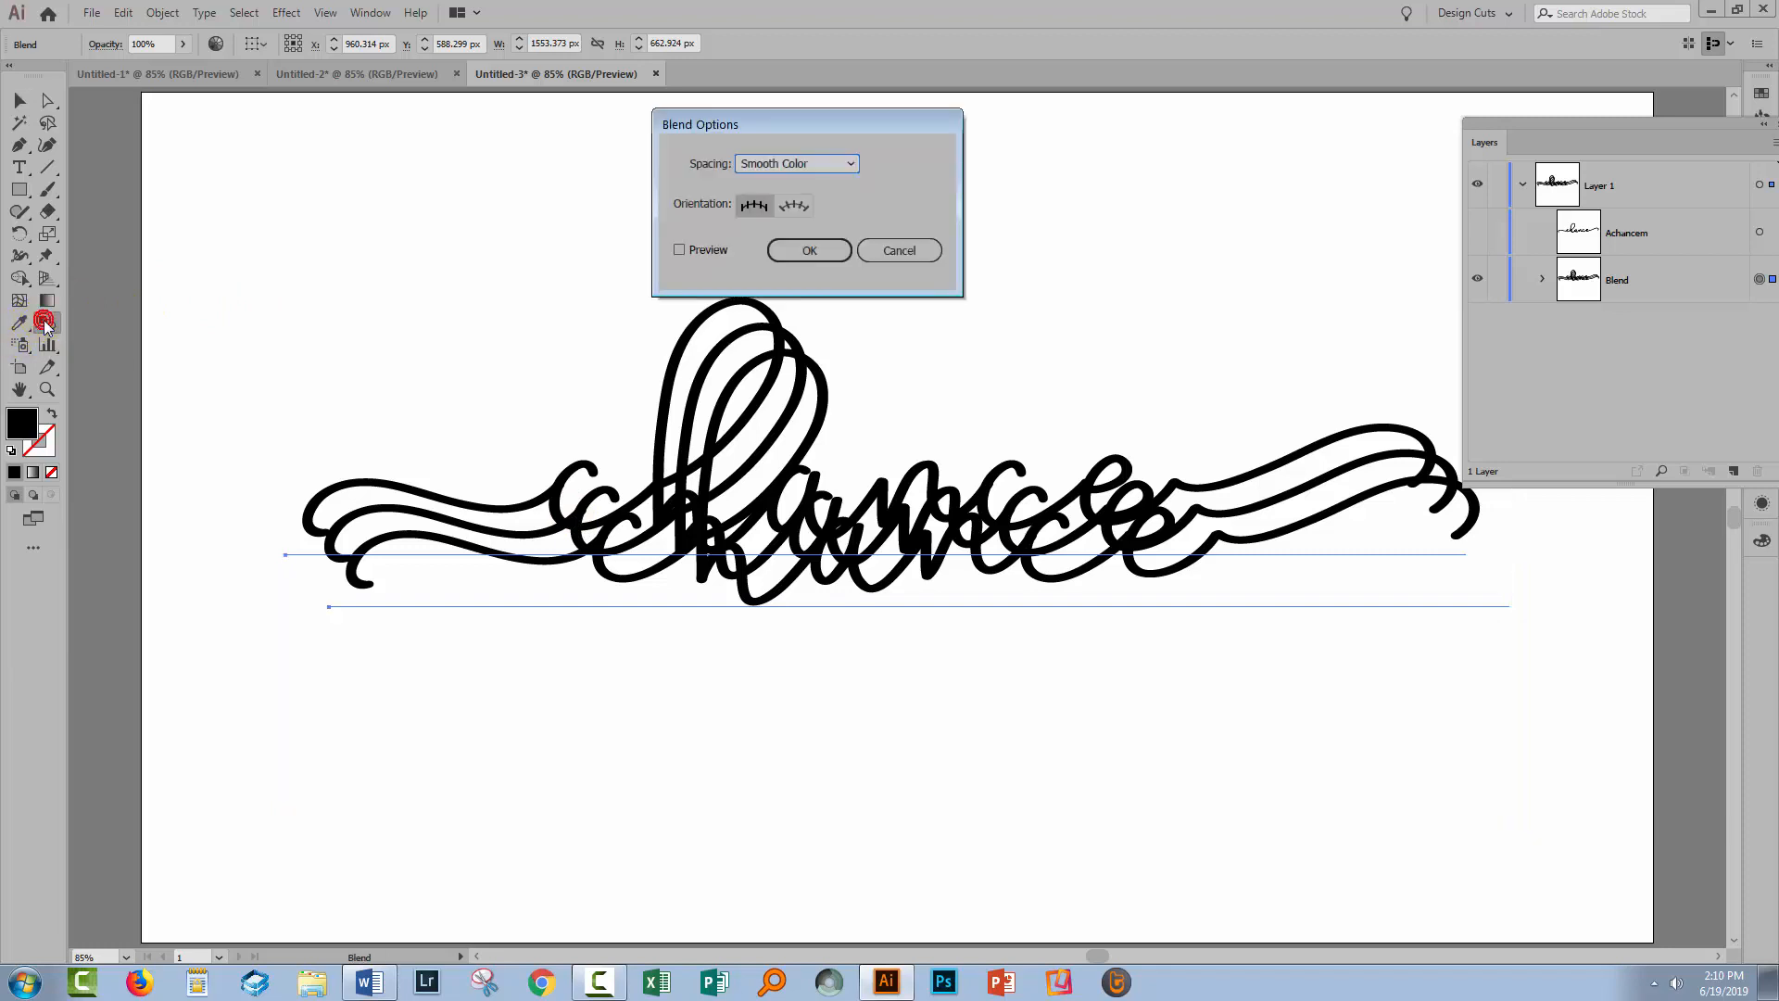
drag(713, 125, 239, 635)
click(203, 761)
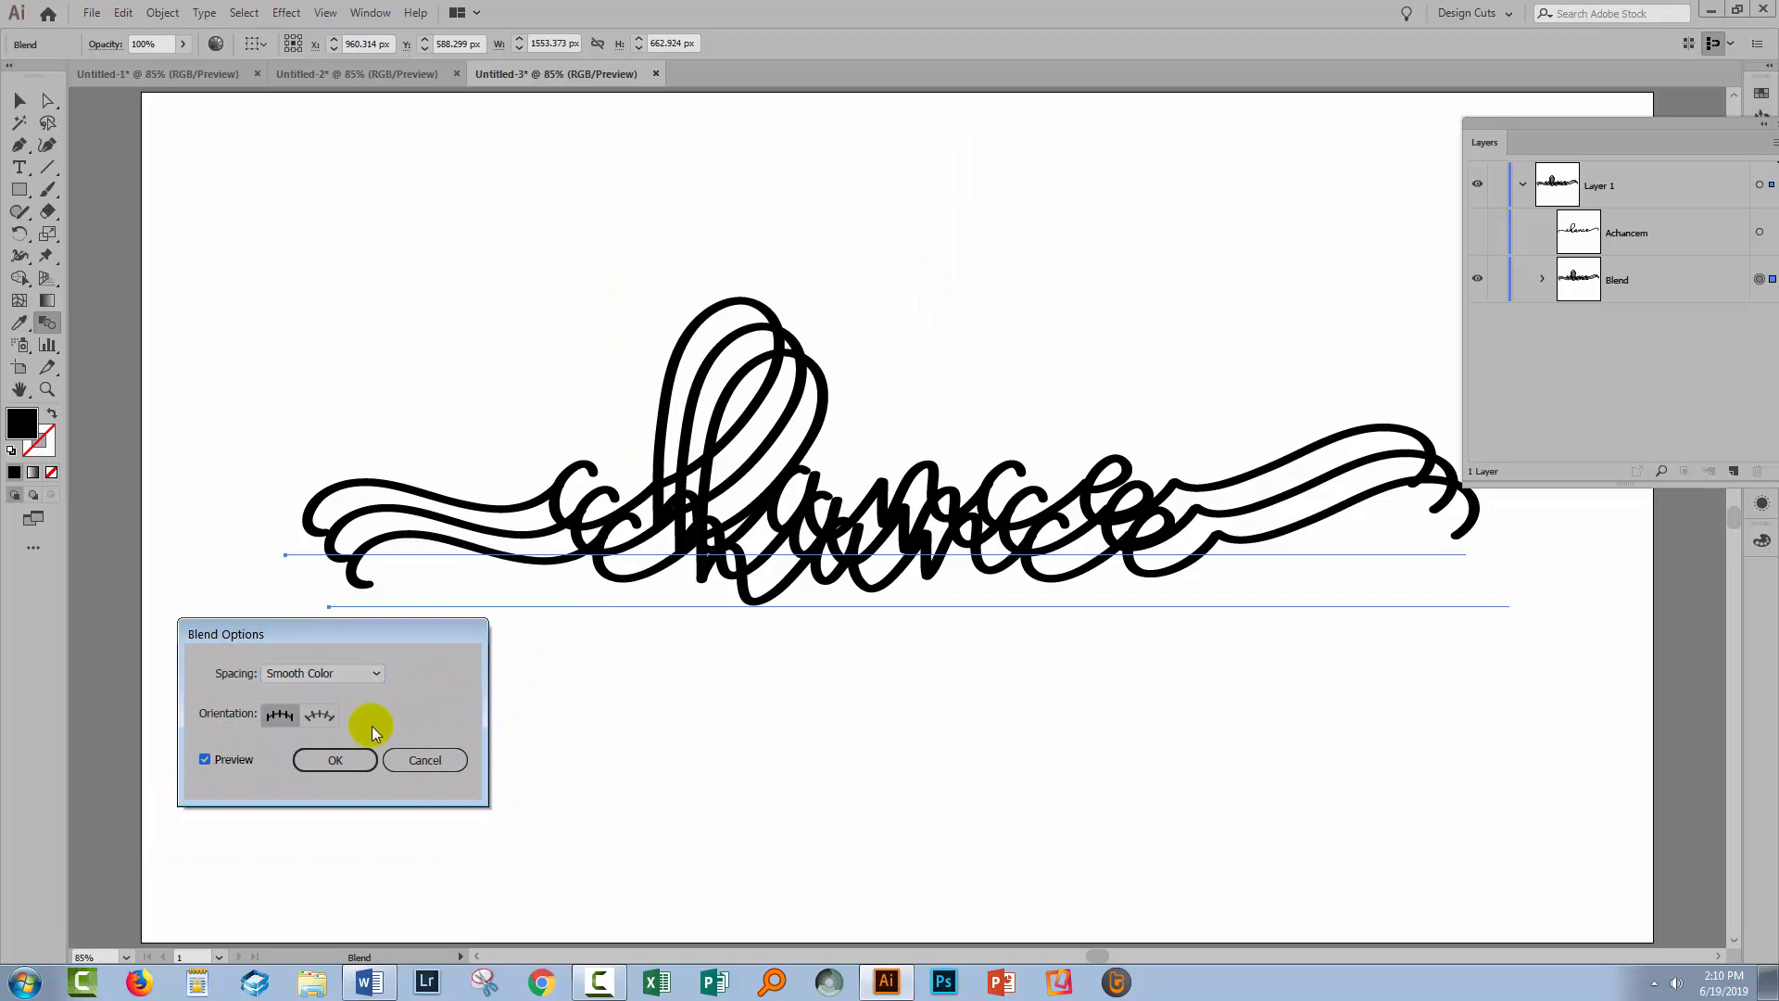
click(351, 675)
click(345, 712)
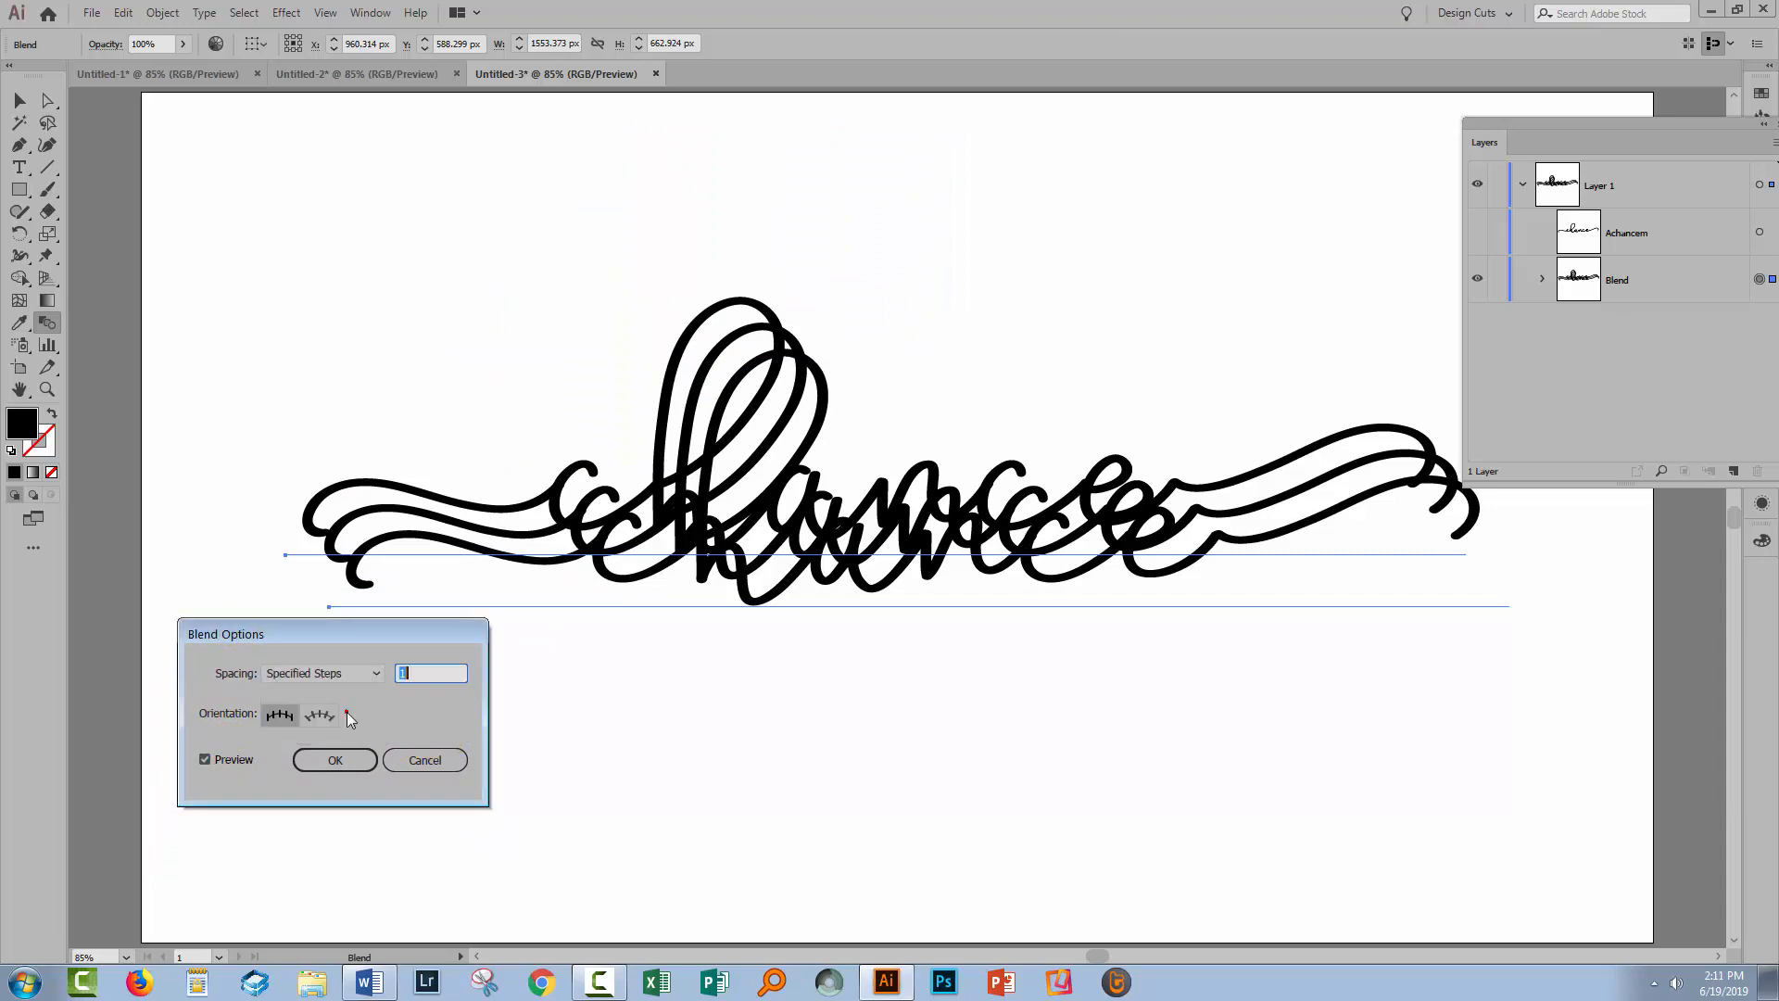
double_click(432, 675)
text(20)
key(Tab)
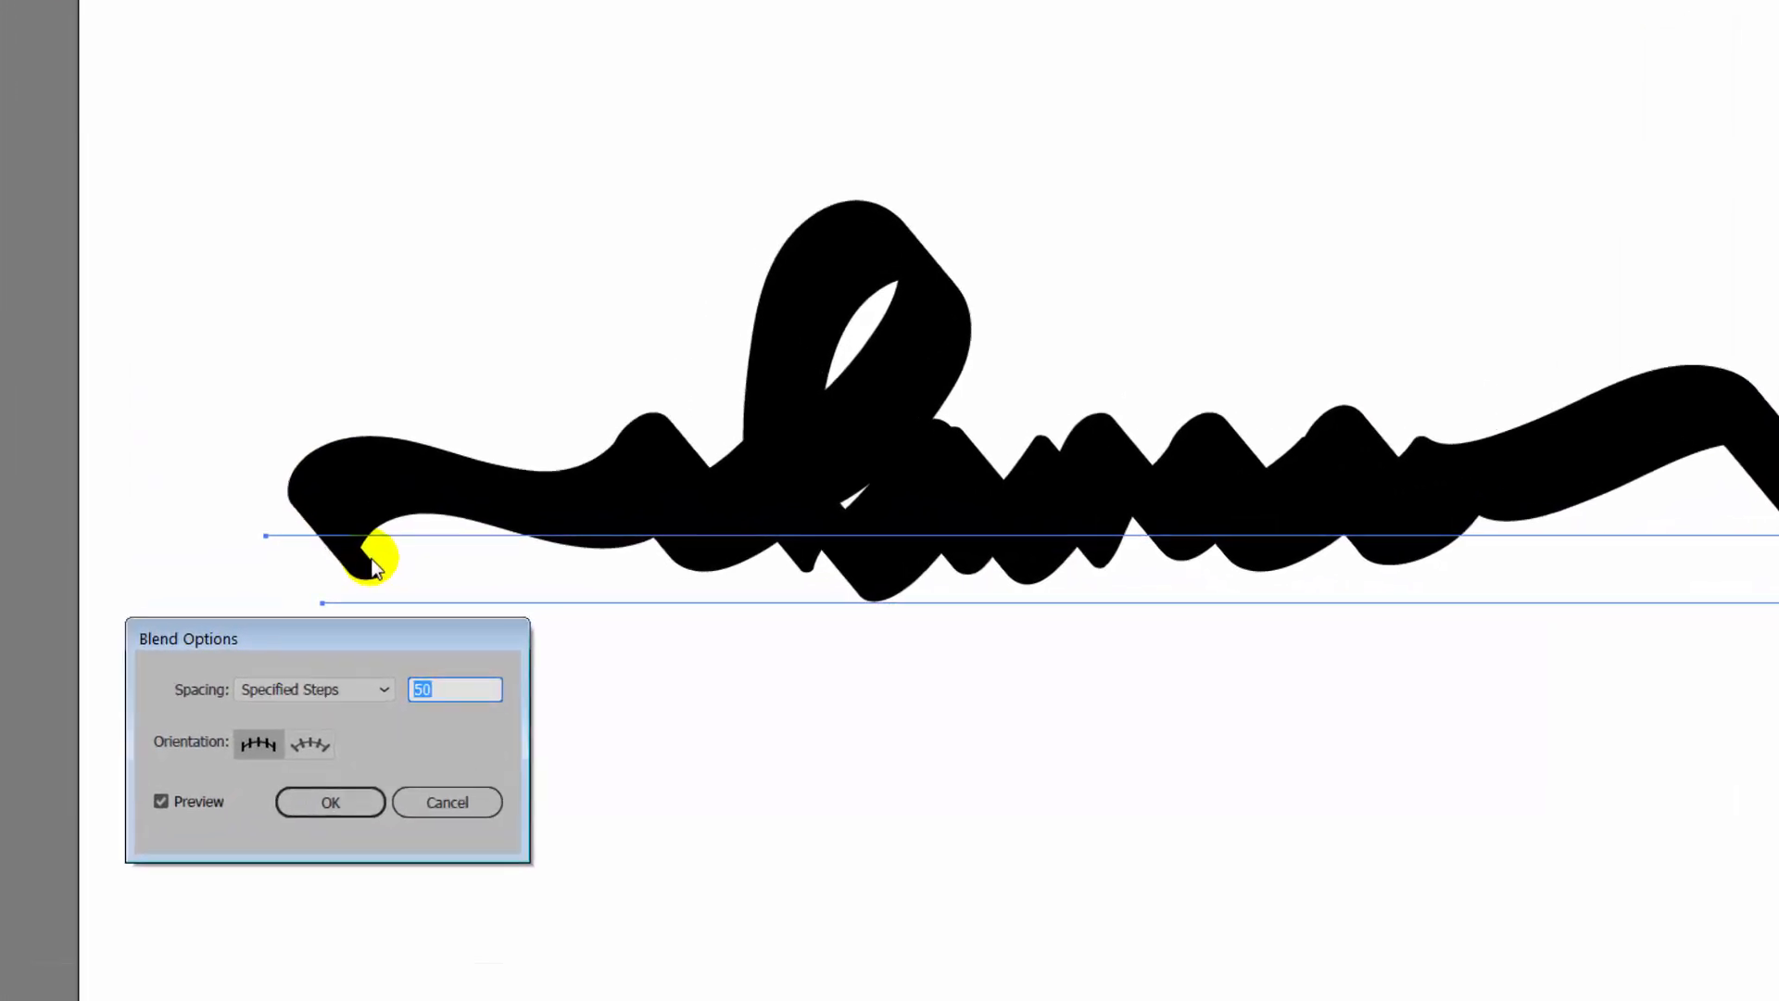
text(10)
key(Tab)
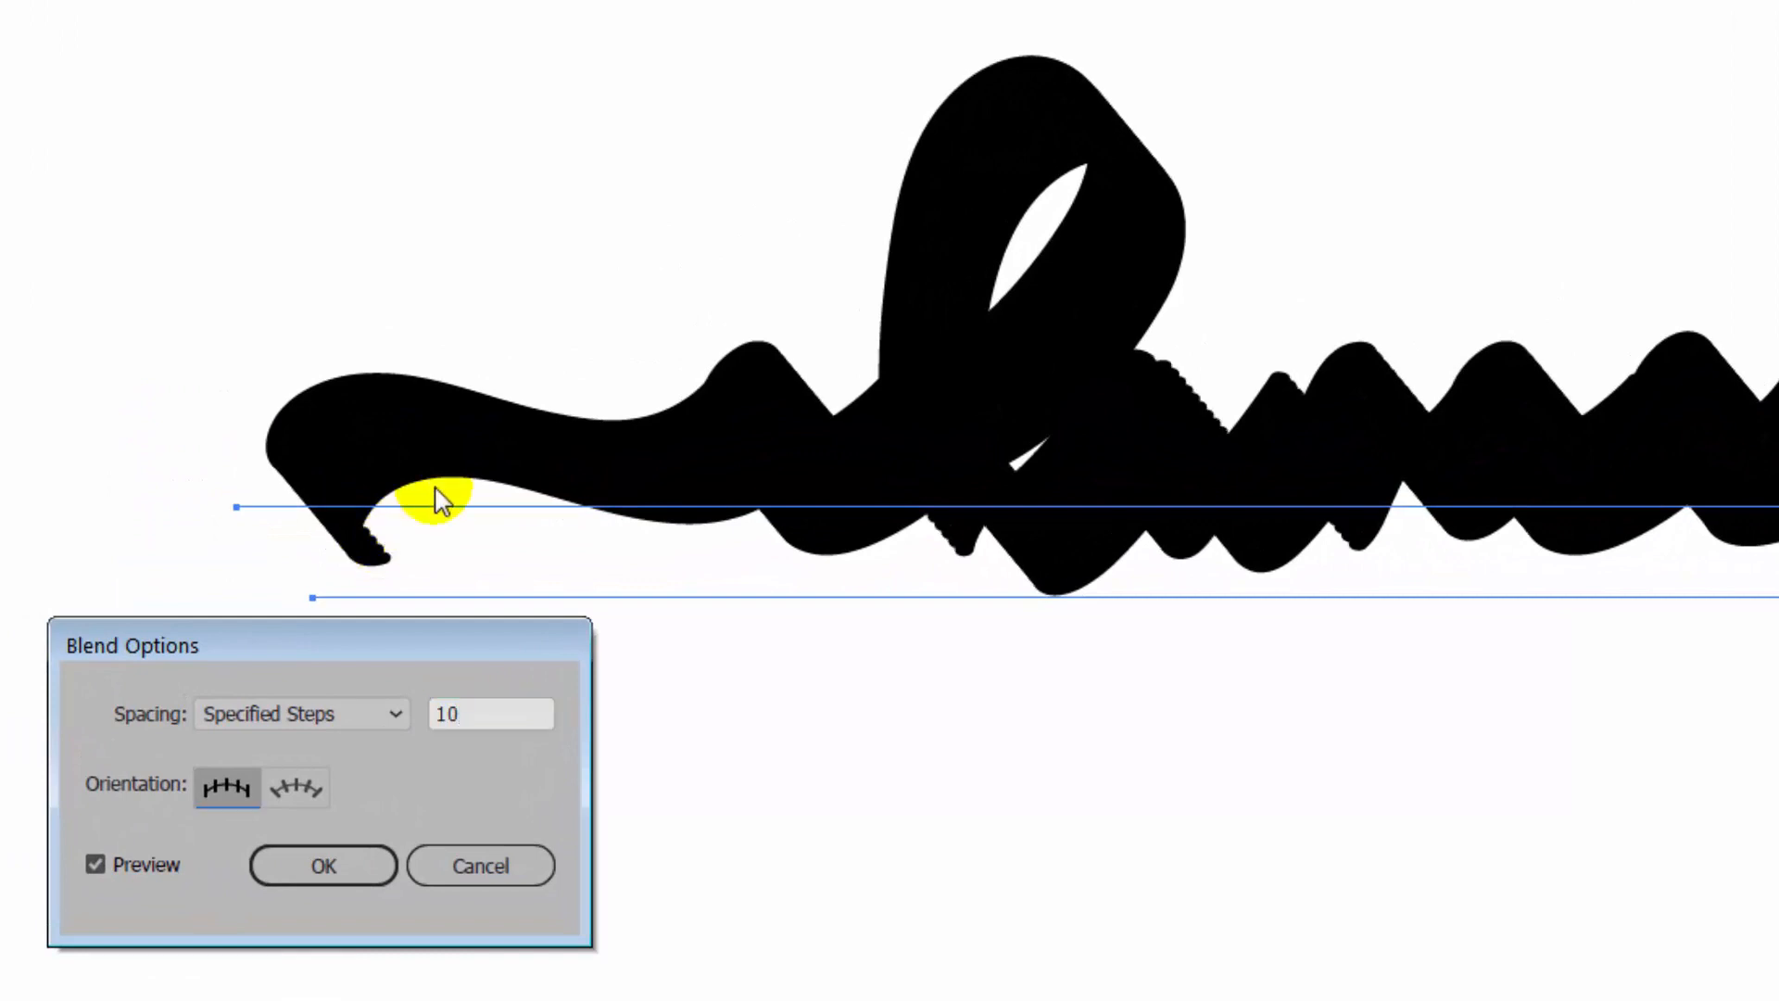
click(514, 704)
text(20)
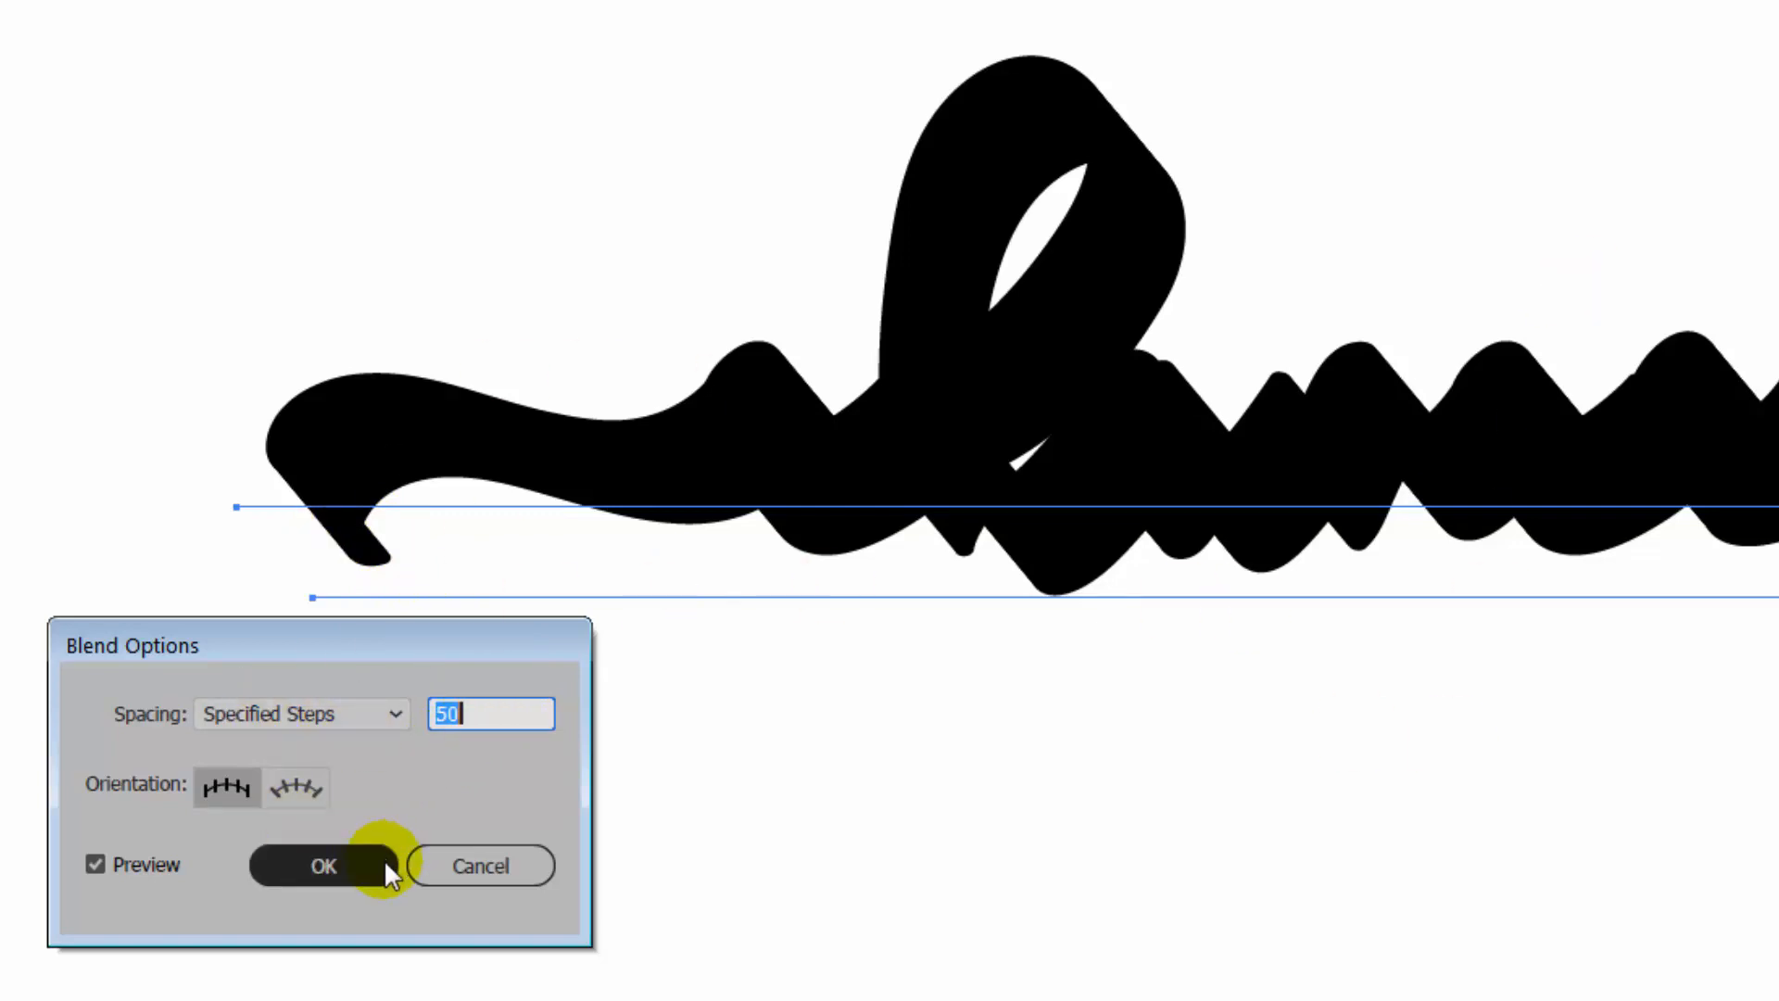
click(316, 866)
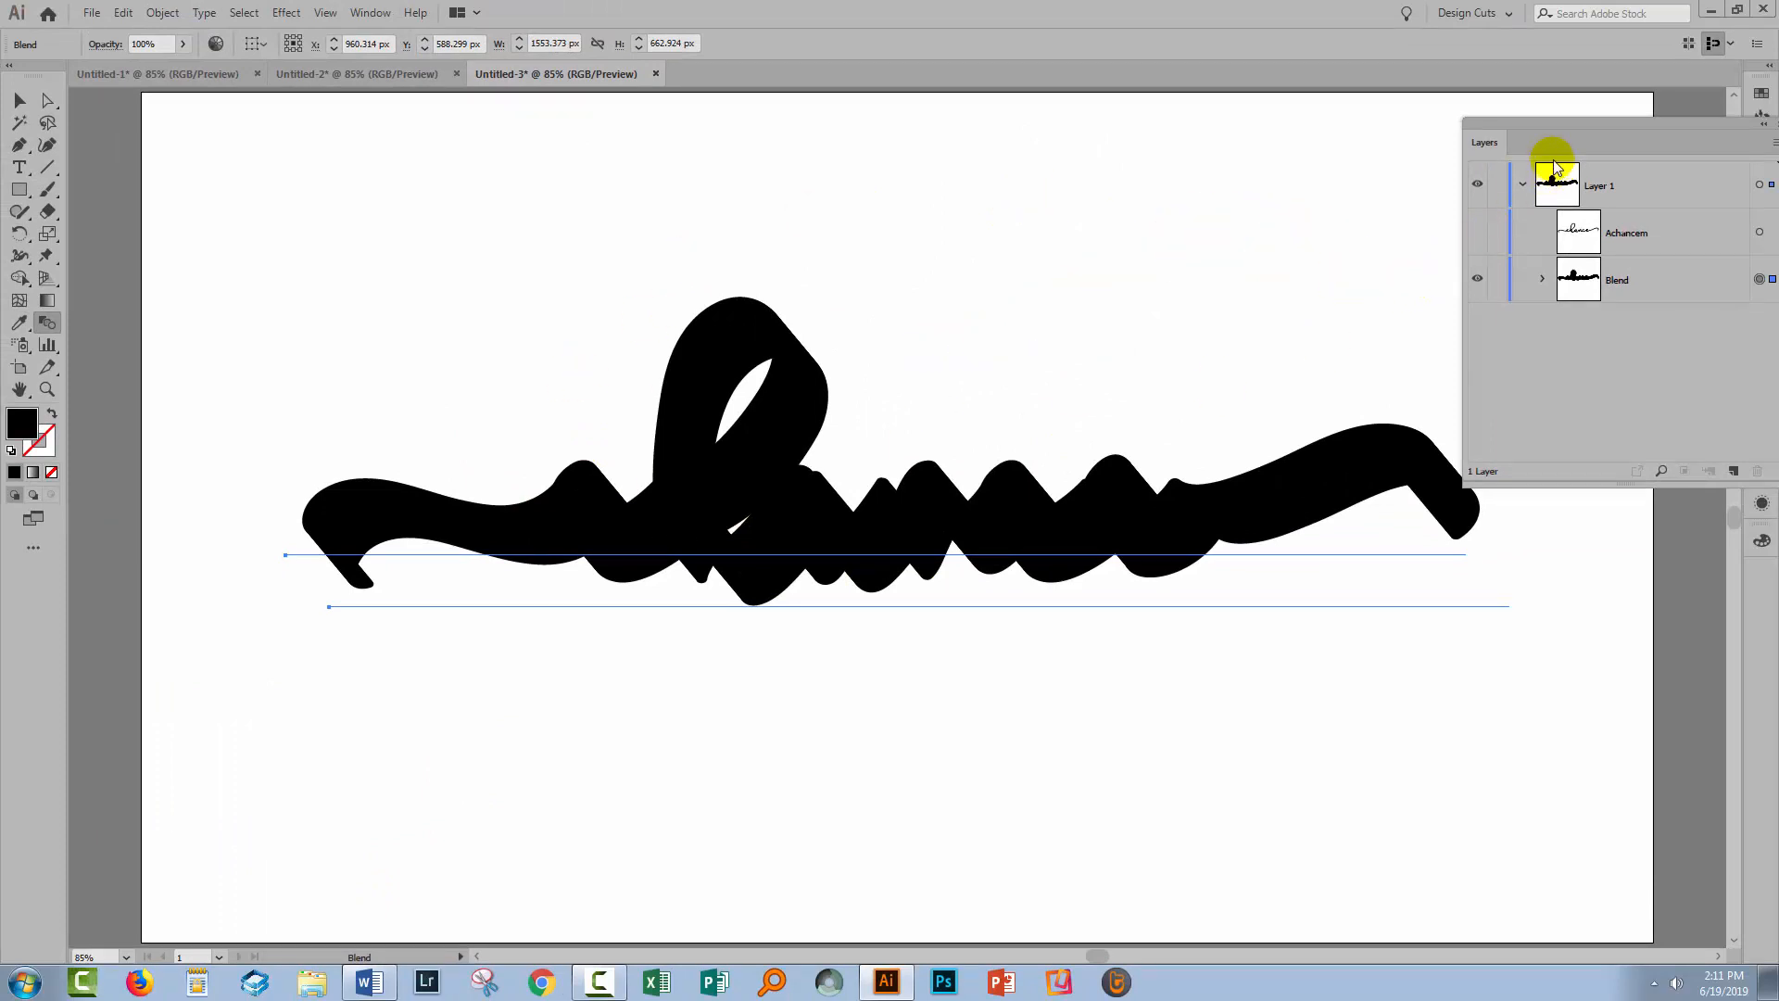
Unhide the top 'Achancem' text and fill it orange from the Swatches panel
click(1539, 129)
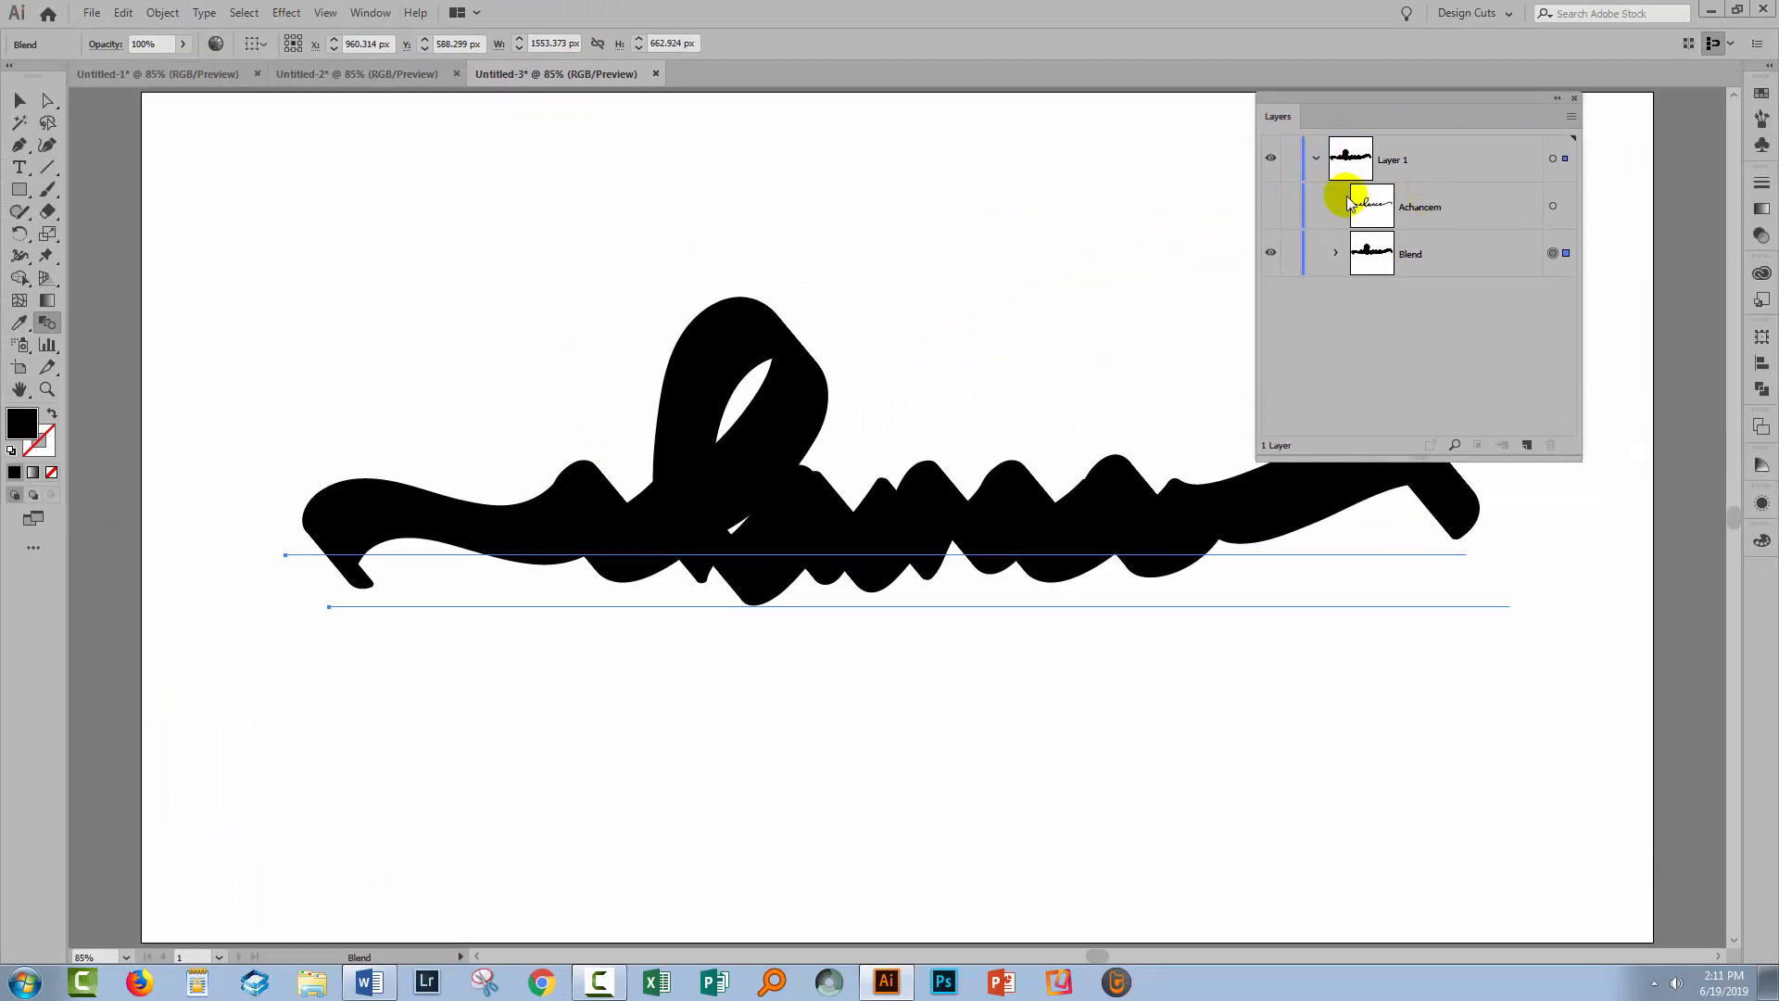
click(1269, 206)
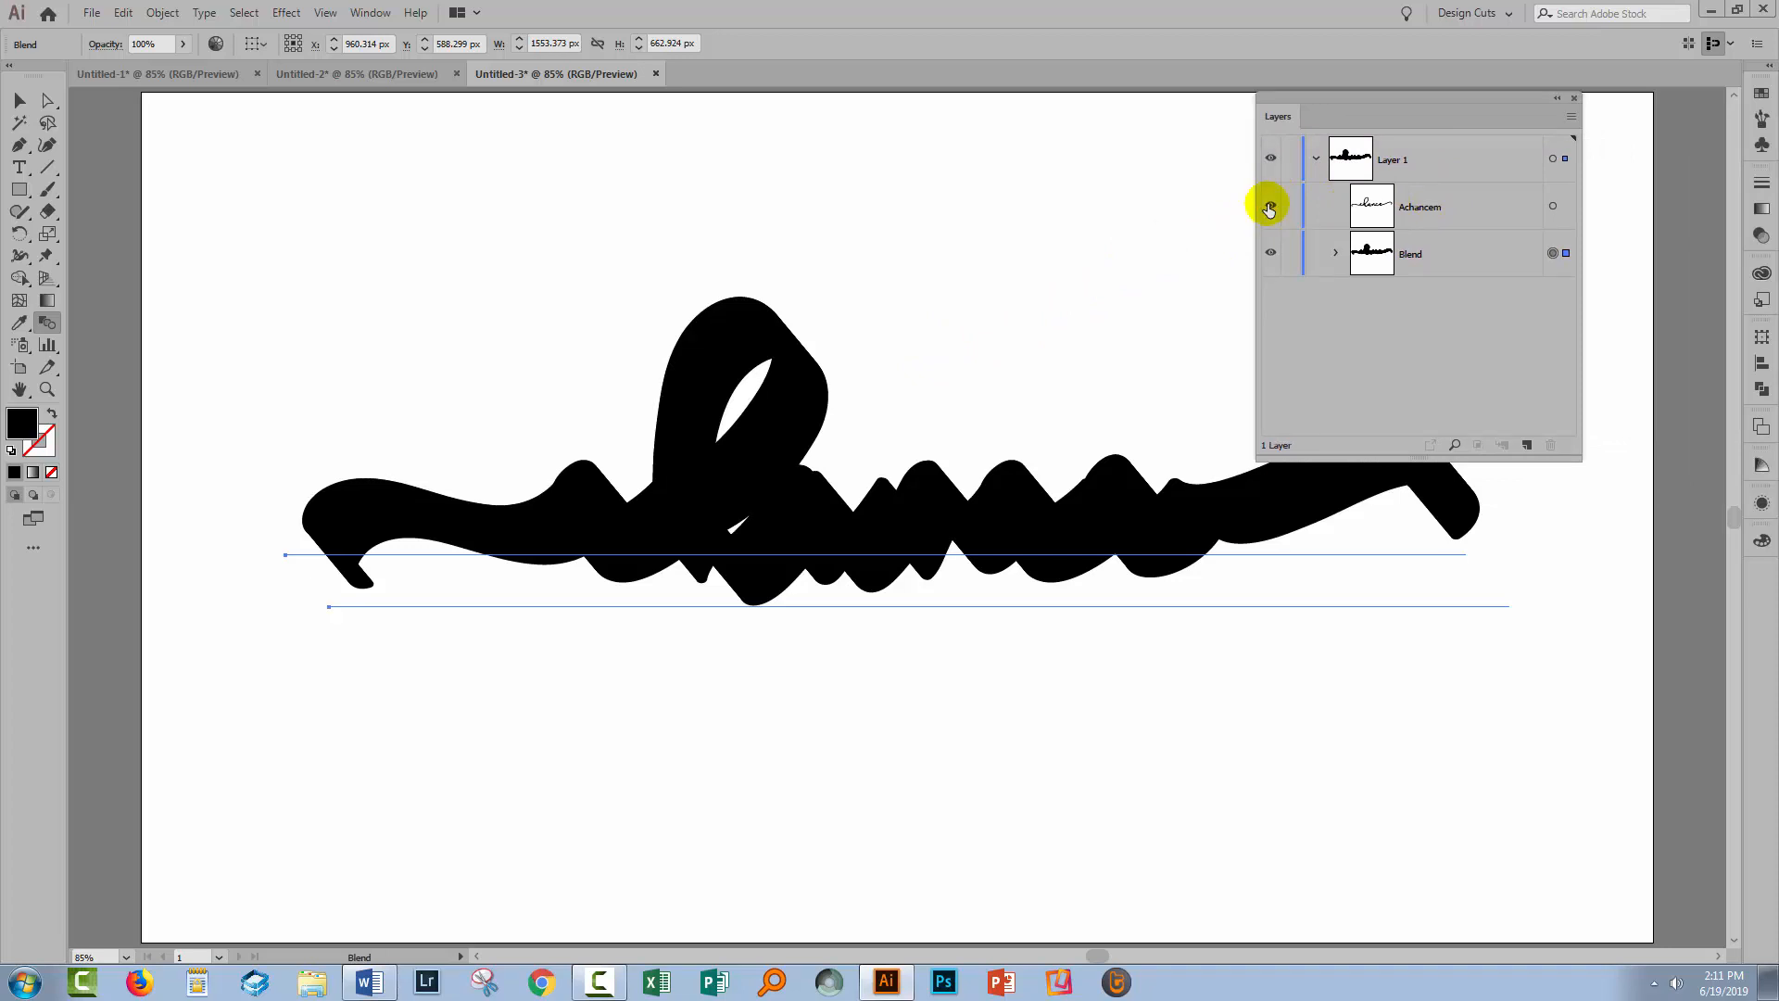
click(1552, 208)
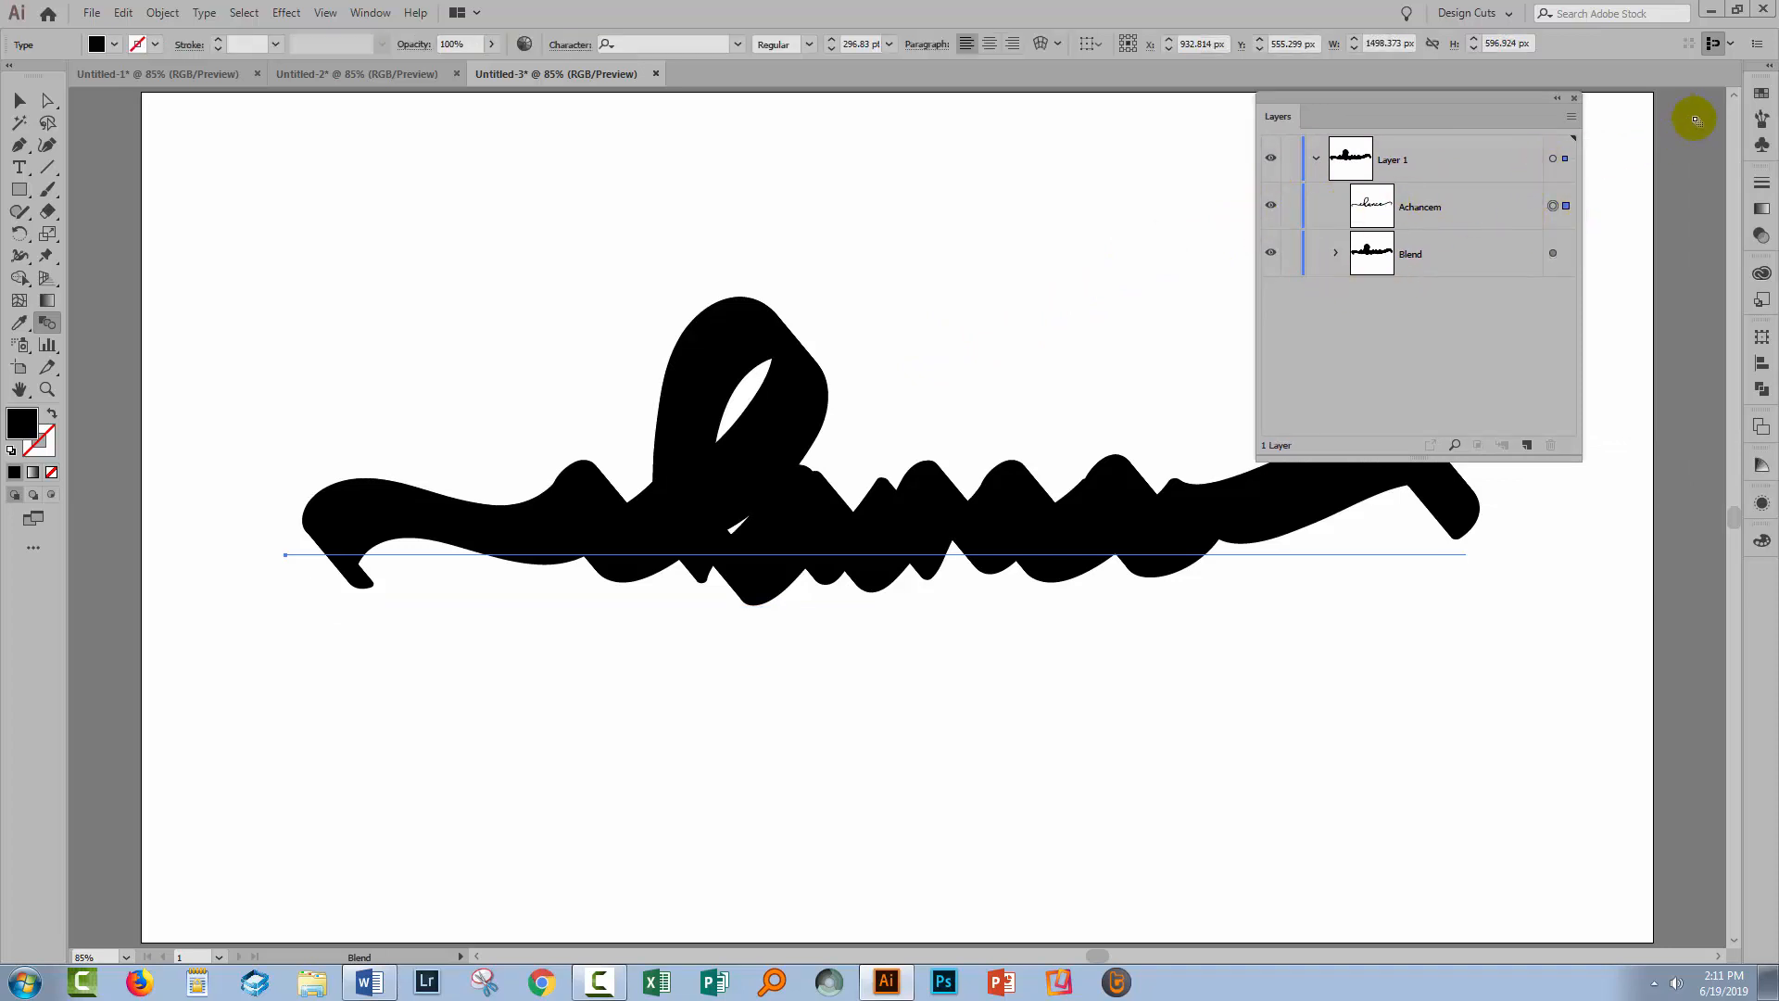
click(1762, 93)
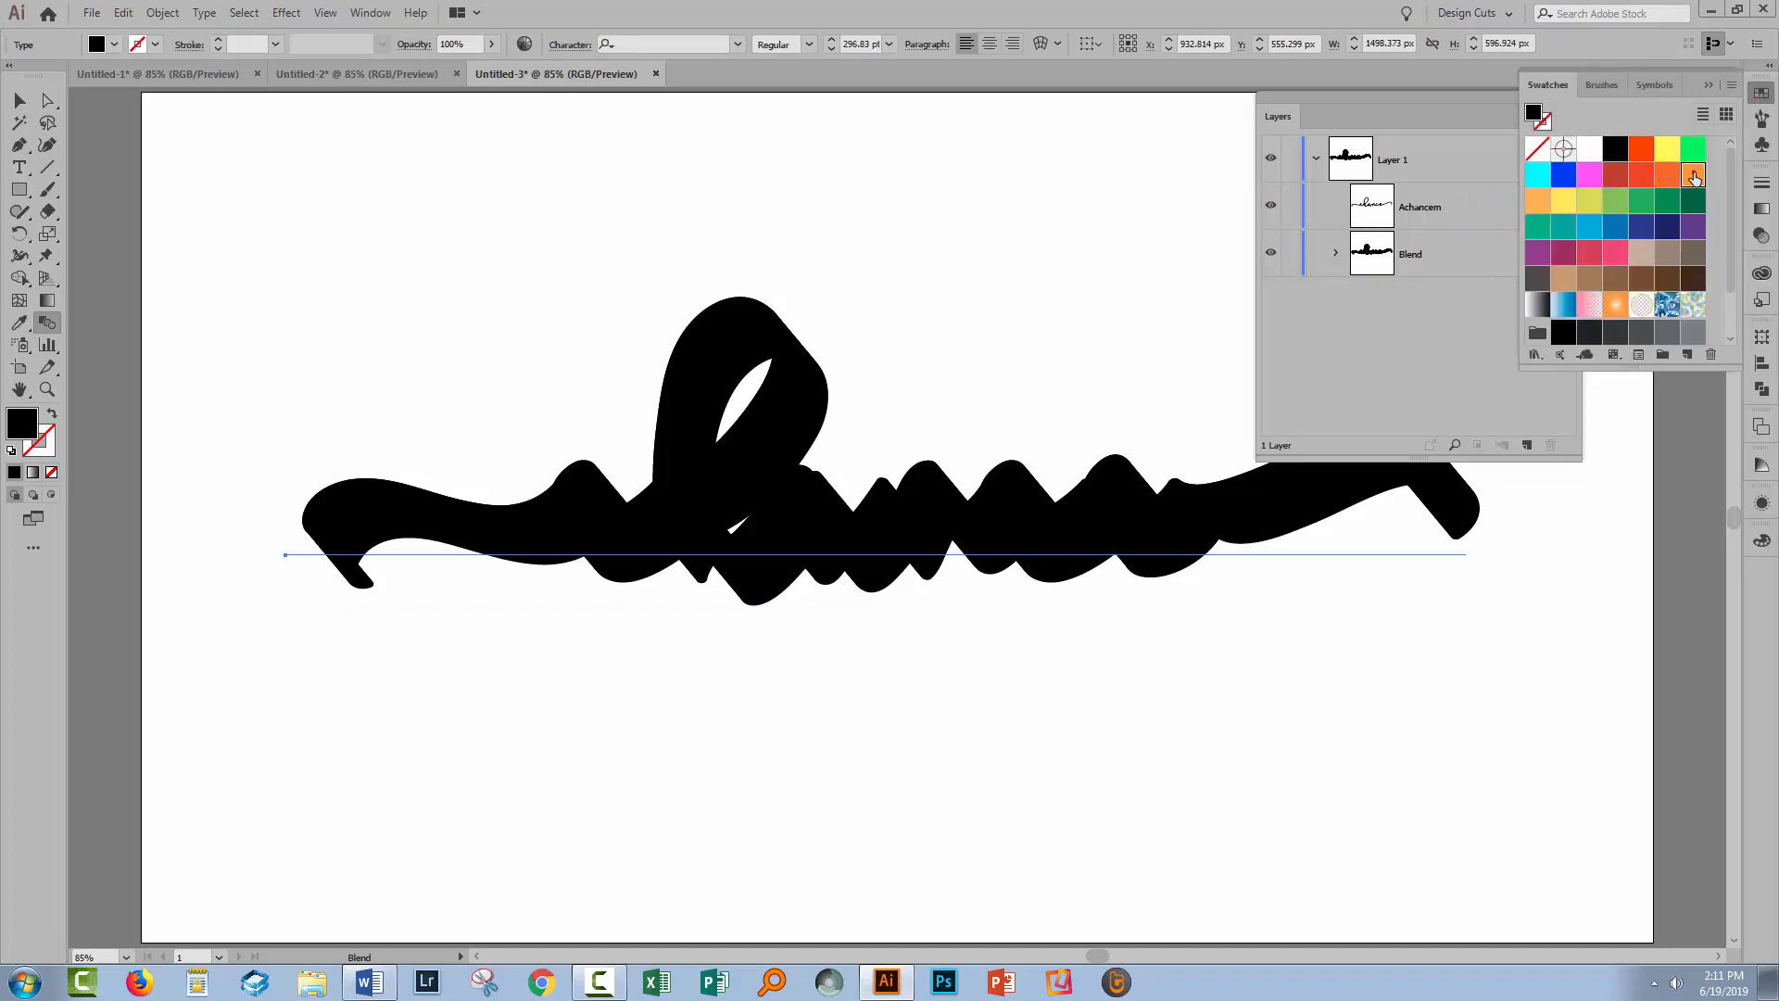
click(1695, 176)
click(19, 100)
click(181, 190)
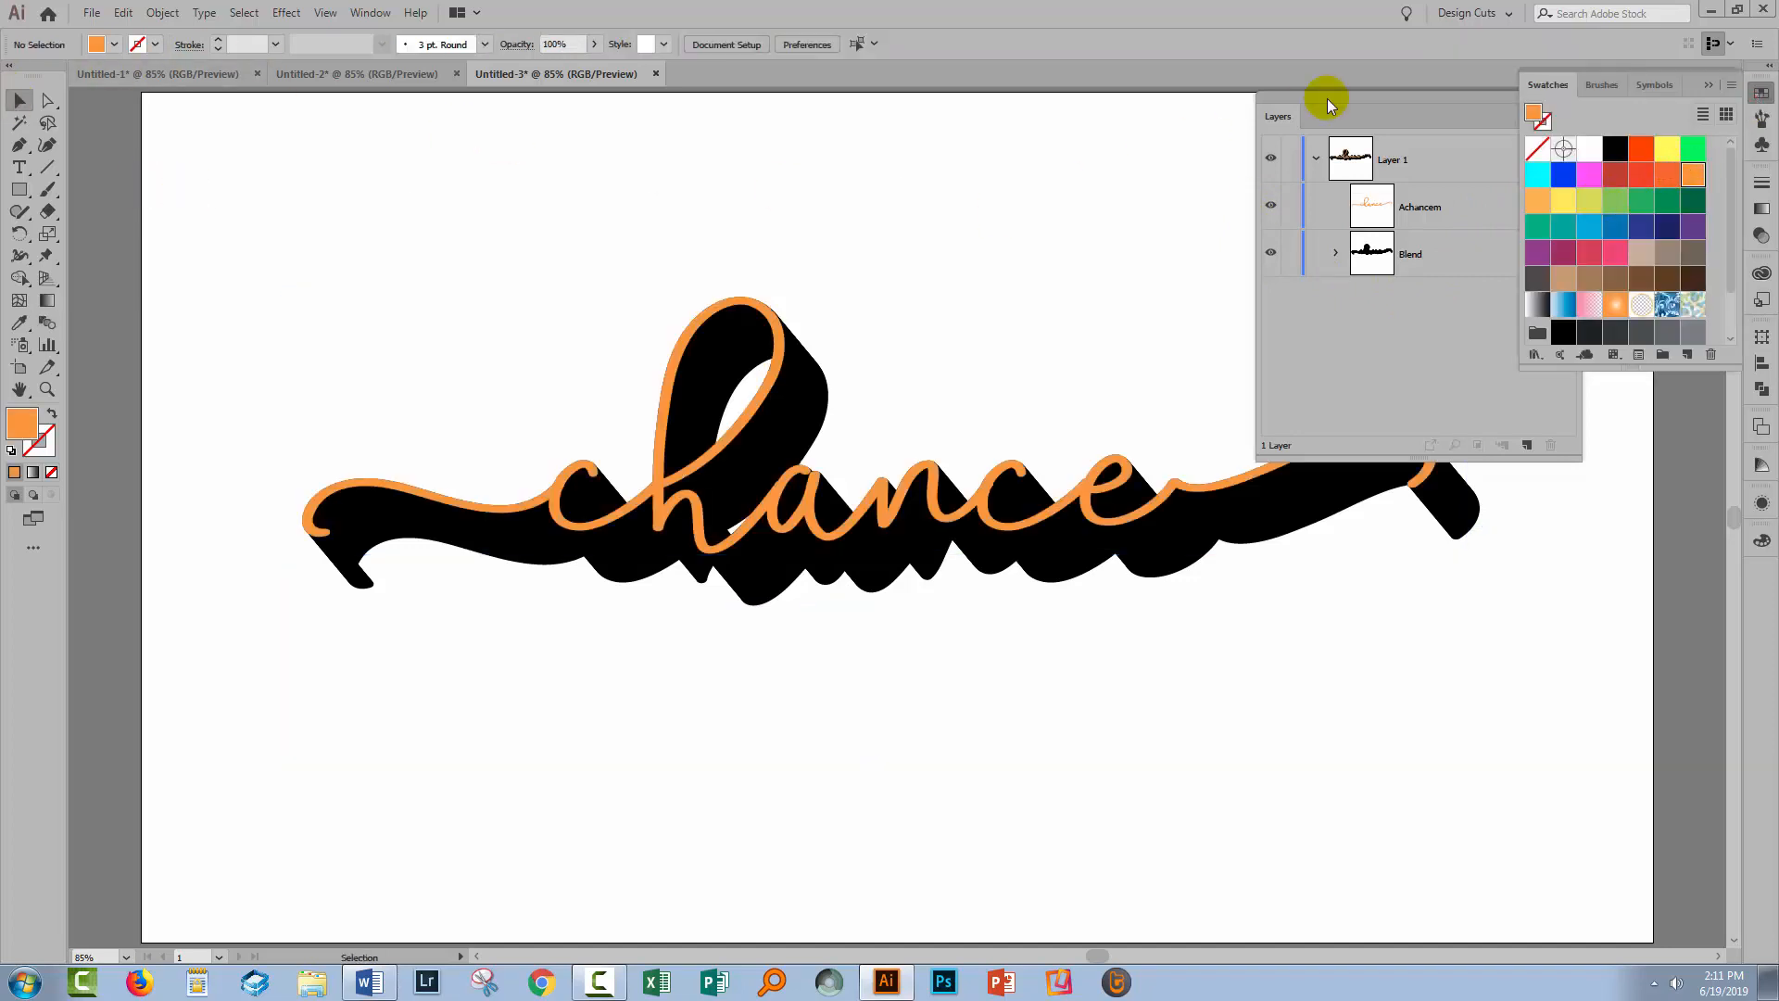
drag(1327, 98, 1550, 469)
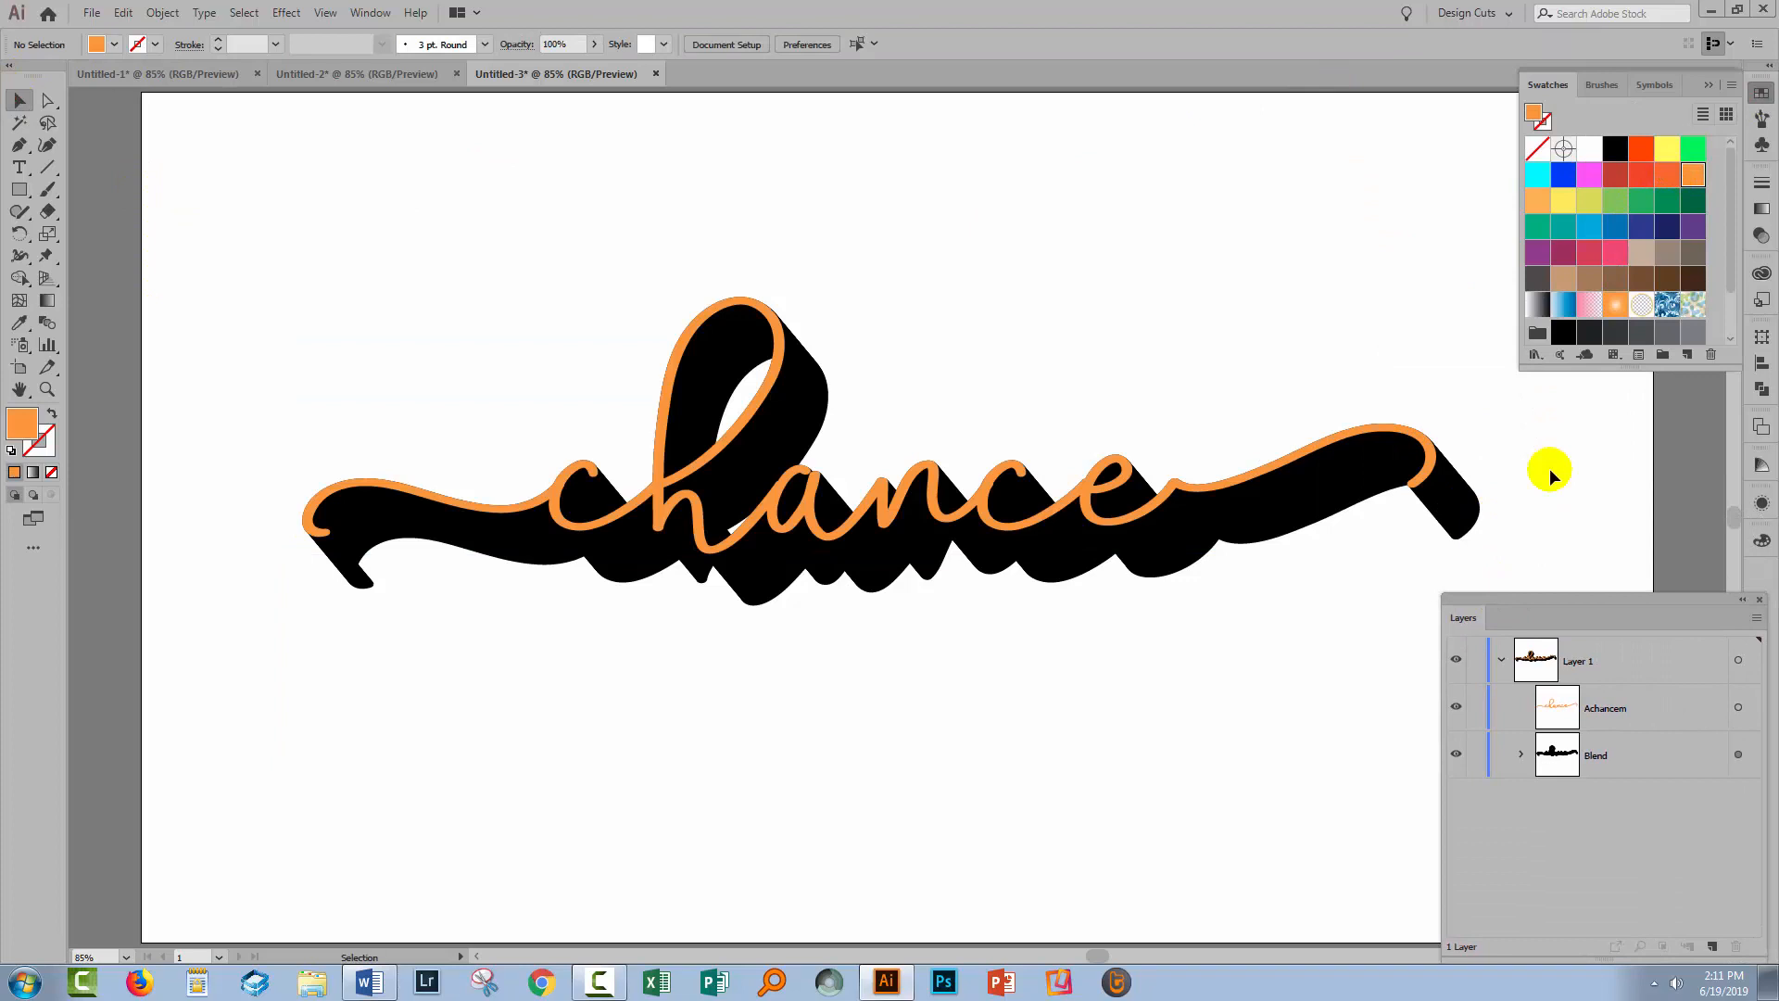
Collapse Swatches, open the Appearance panel, and target the orange 'chance' text in Layers
click(1709, 83)
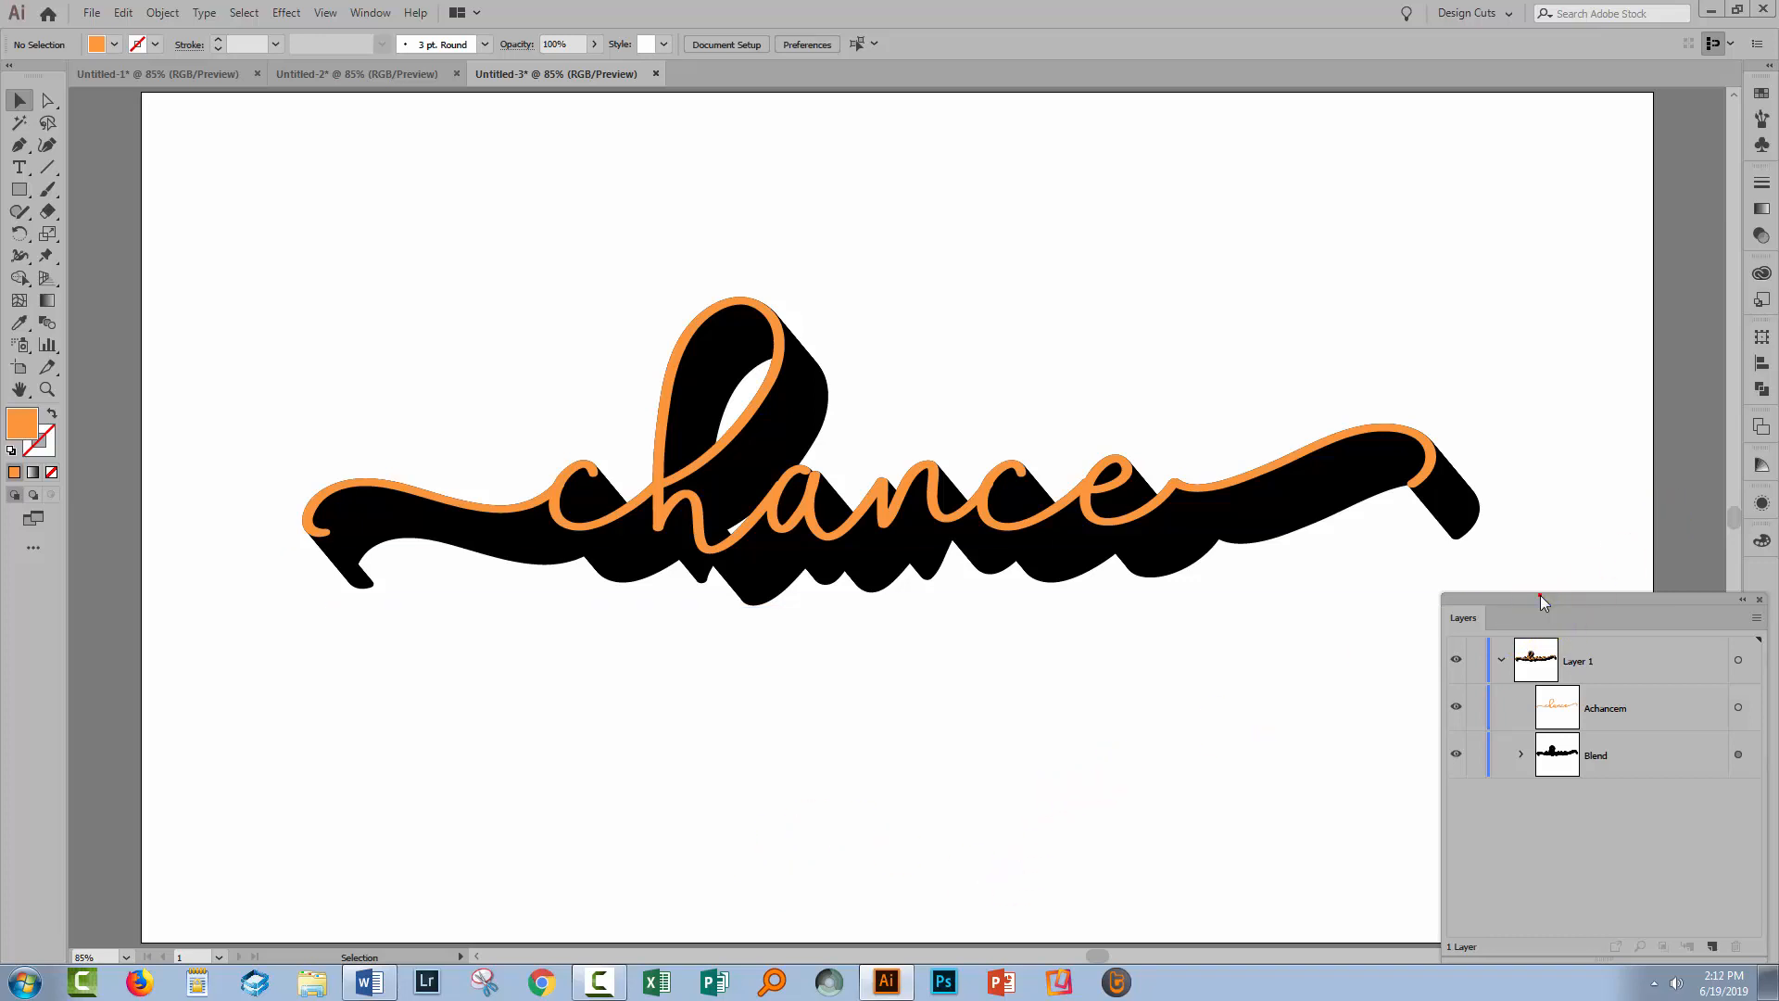
drag(1540, 595, 1498, 635)
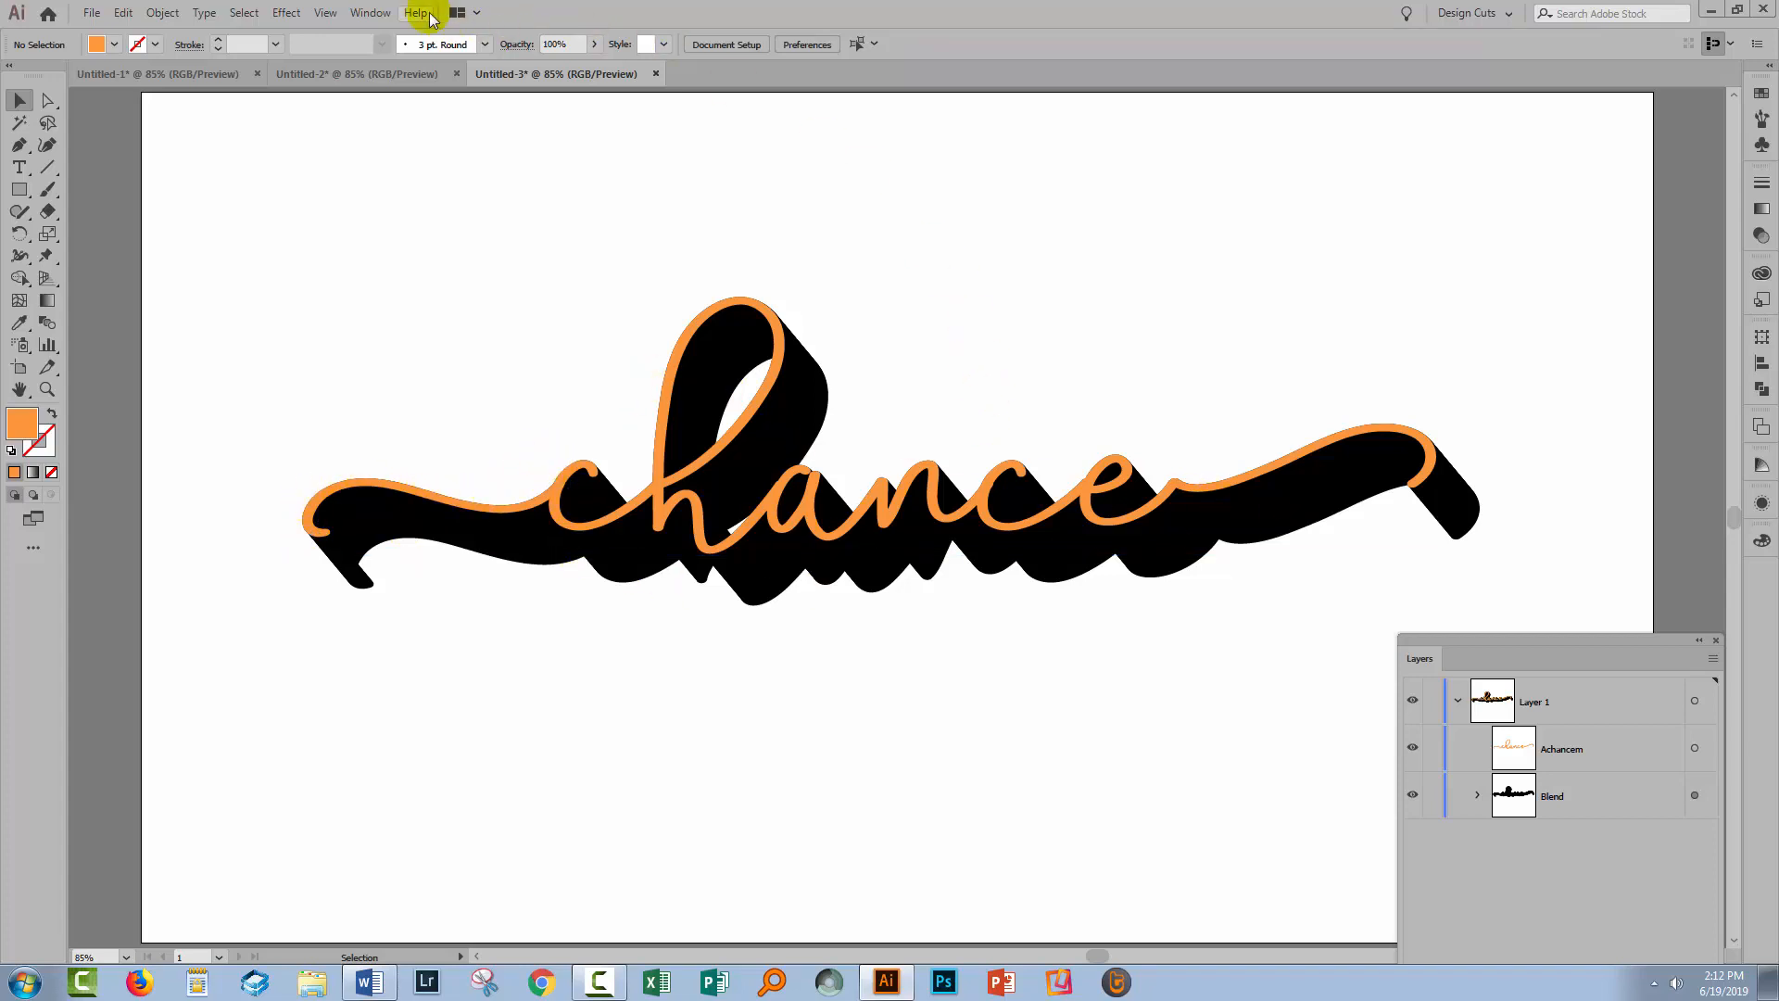
click(371, 14)
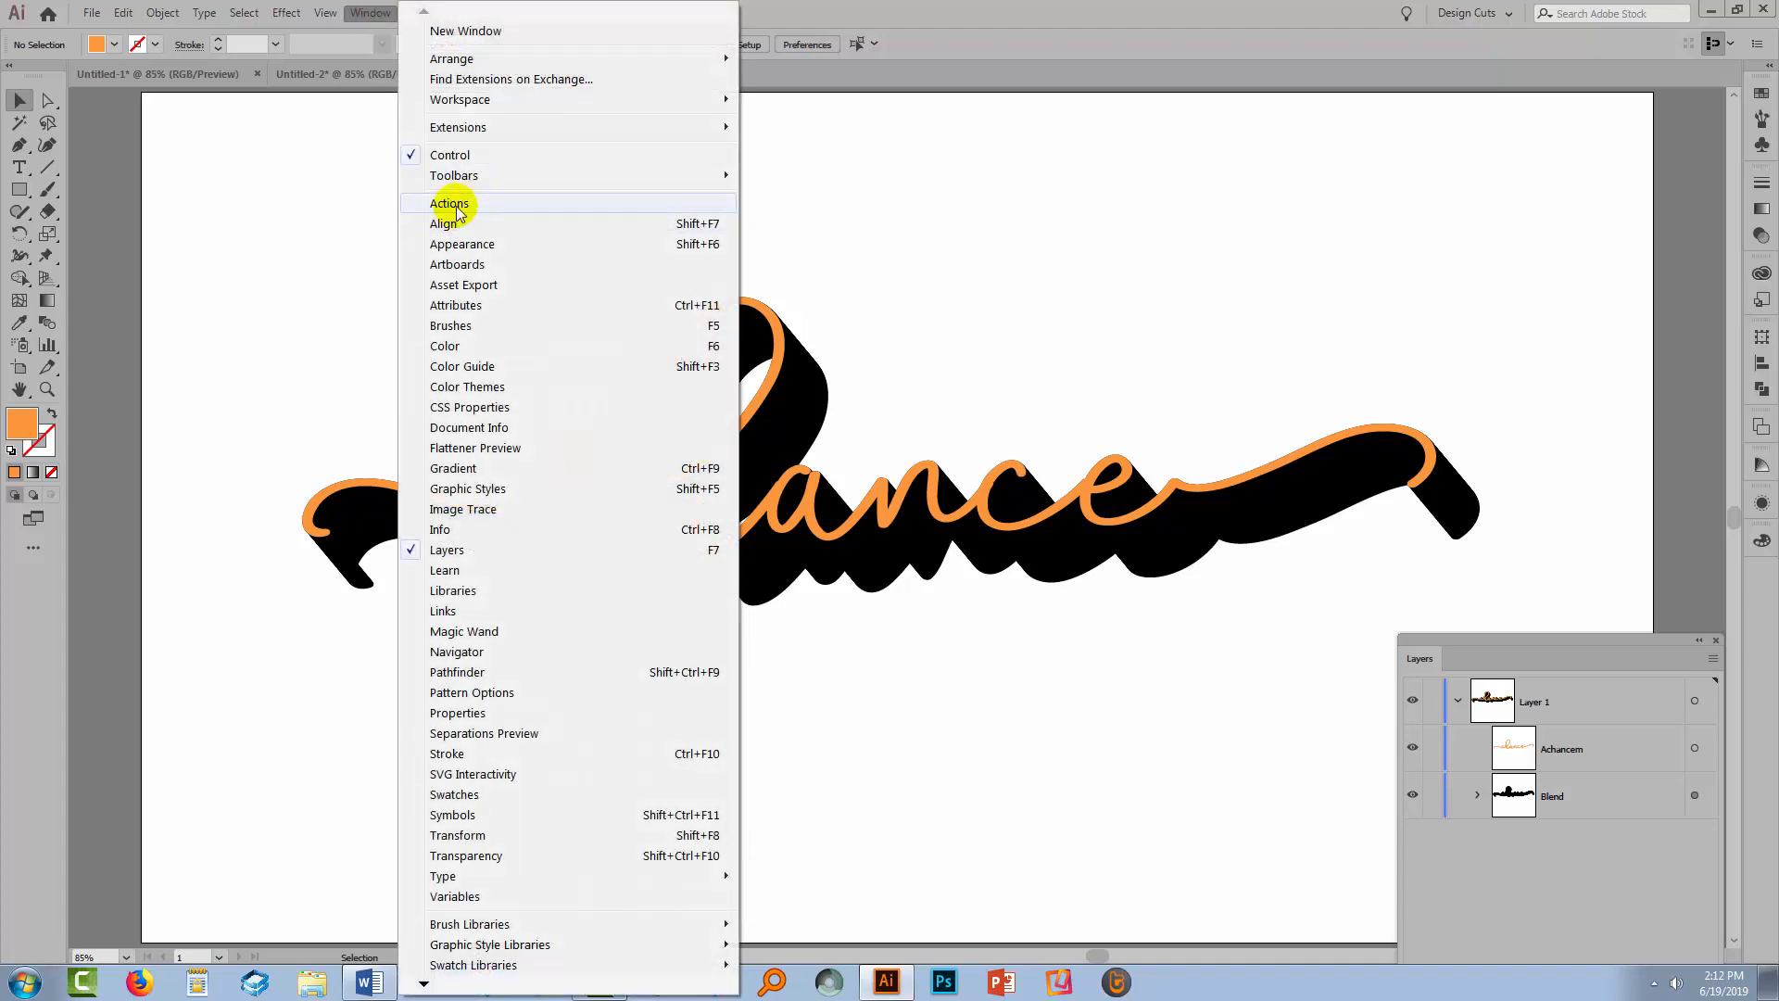
click(461, 245)
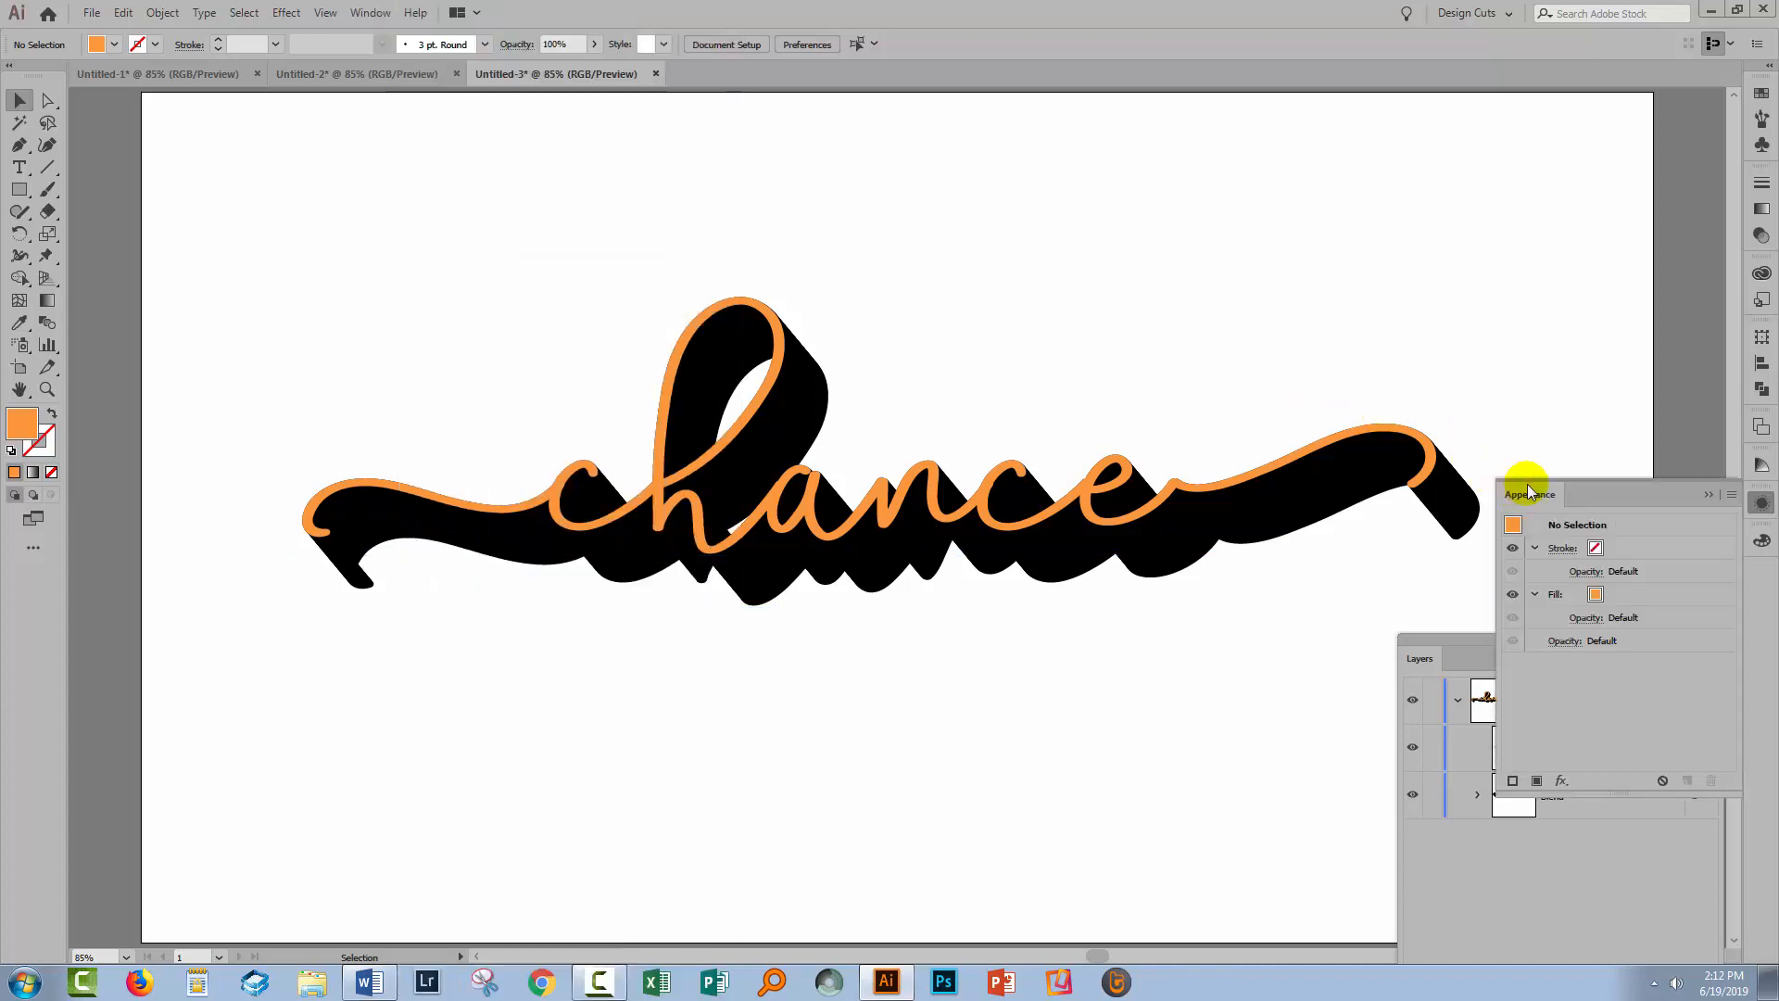
drag(1527, 484, 1557, 159)
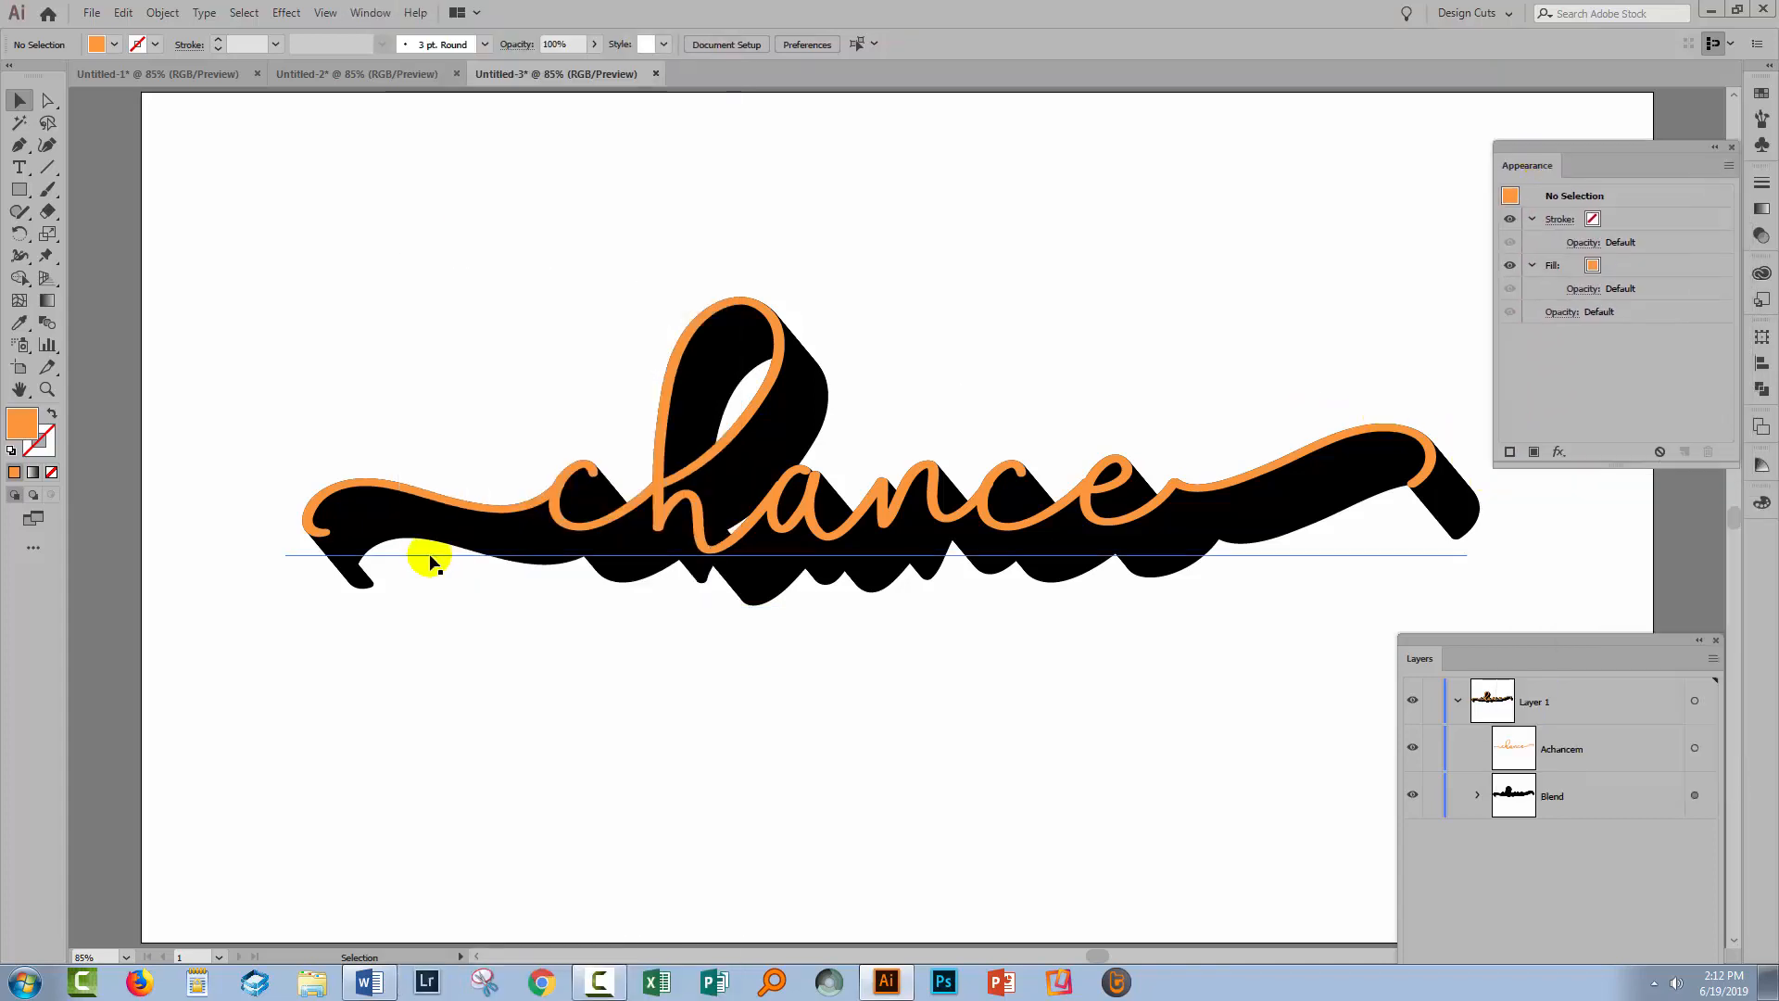
click(1695, 749)
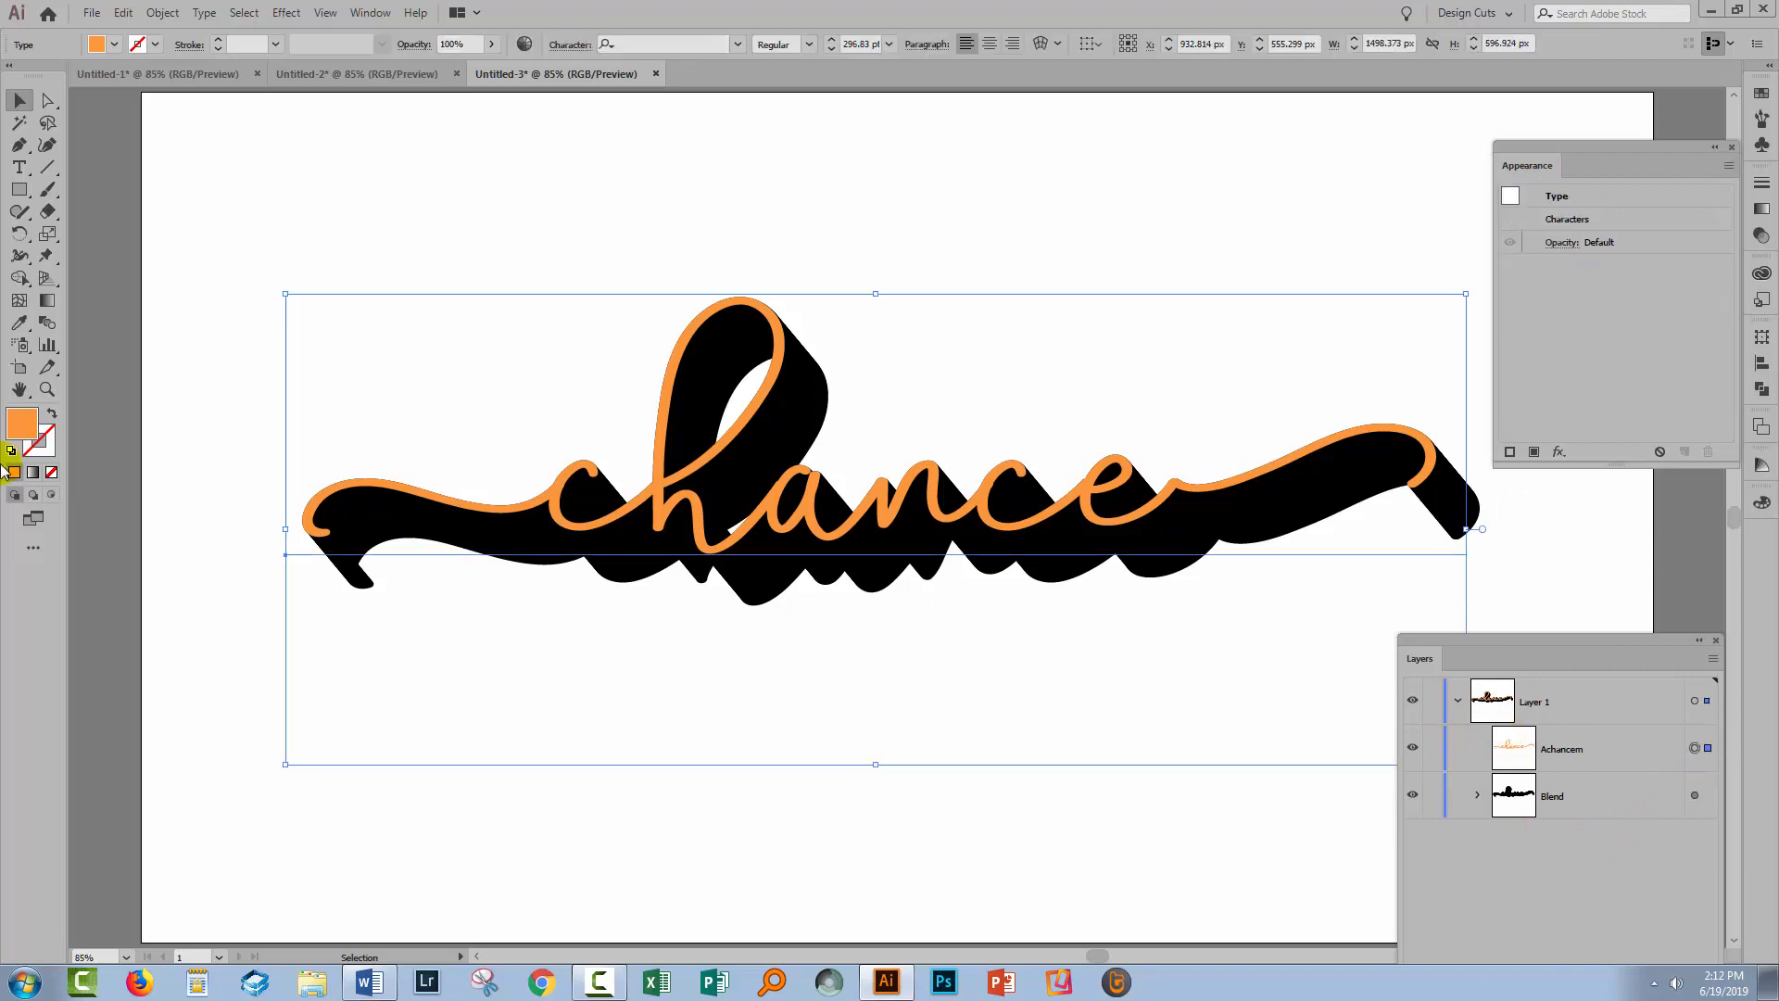
double_click(49, 440)
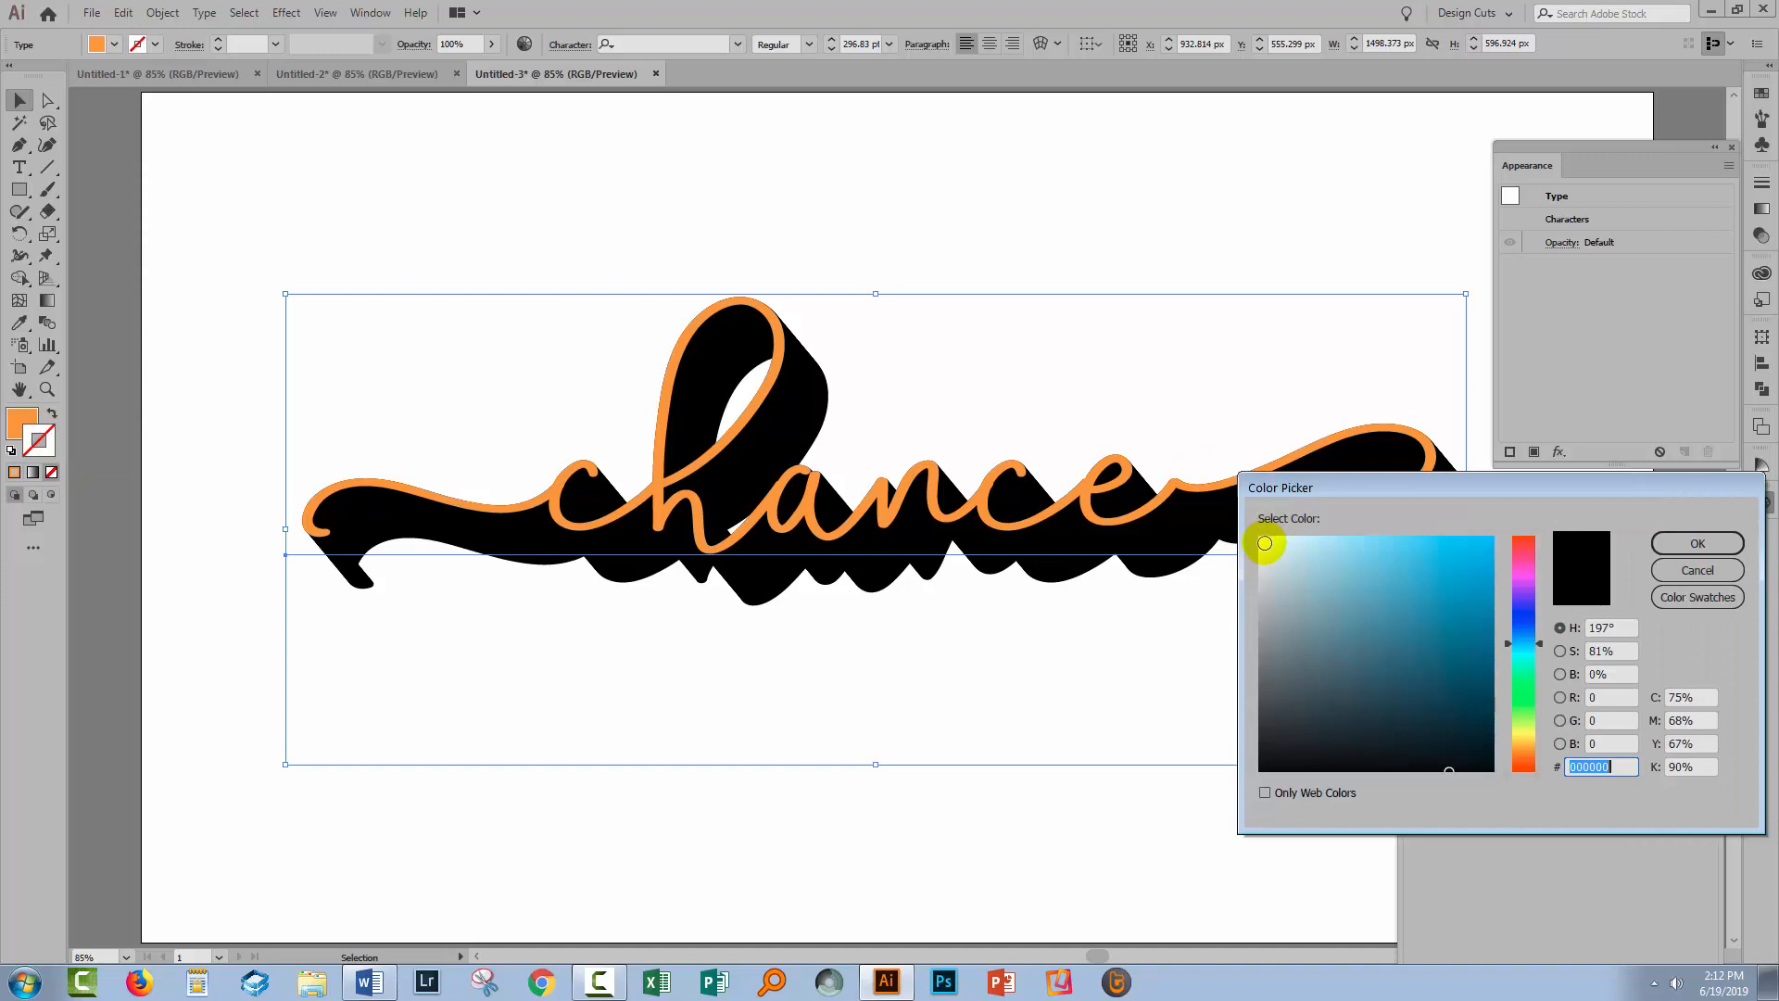
click(1265, 543)
click(1697, 543)
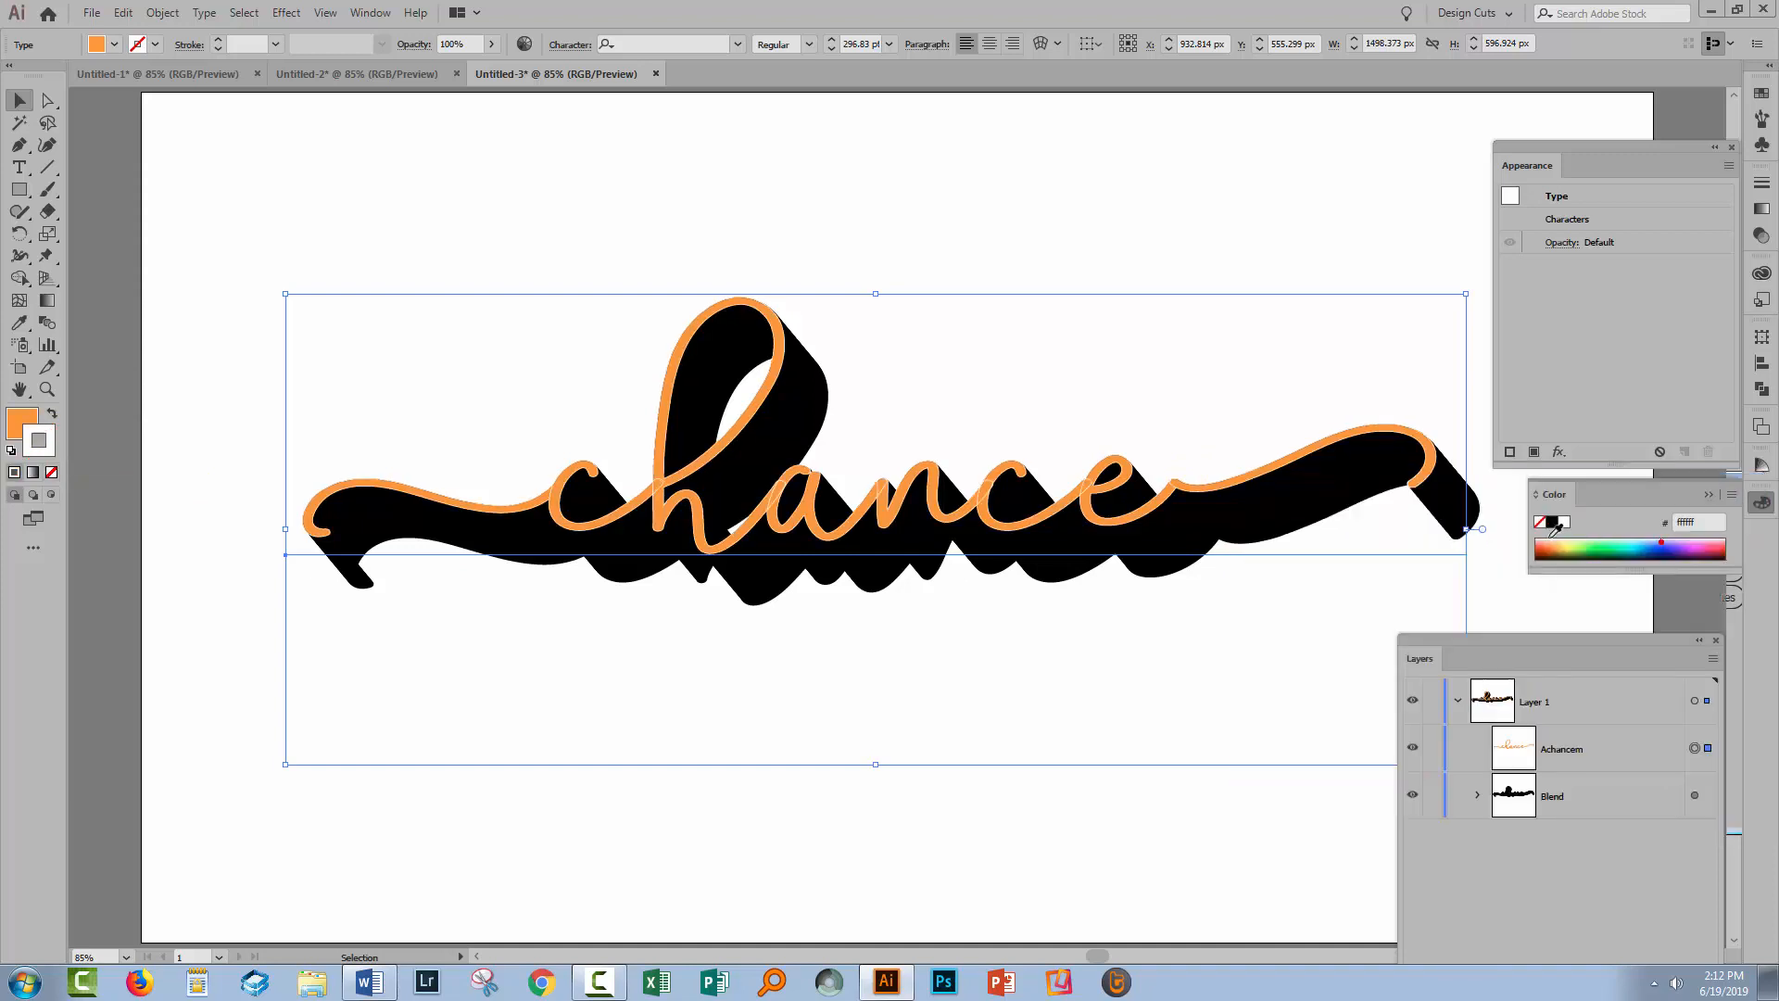
click(219, 41)
click(219, 41)
click(219, 41)
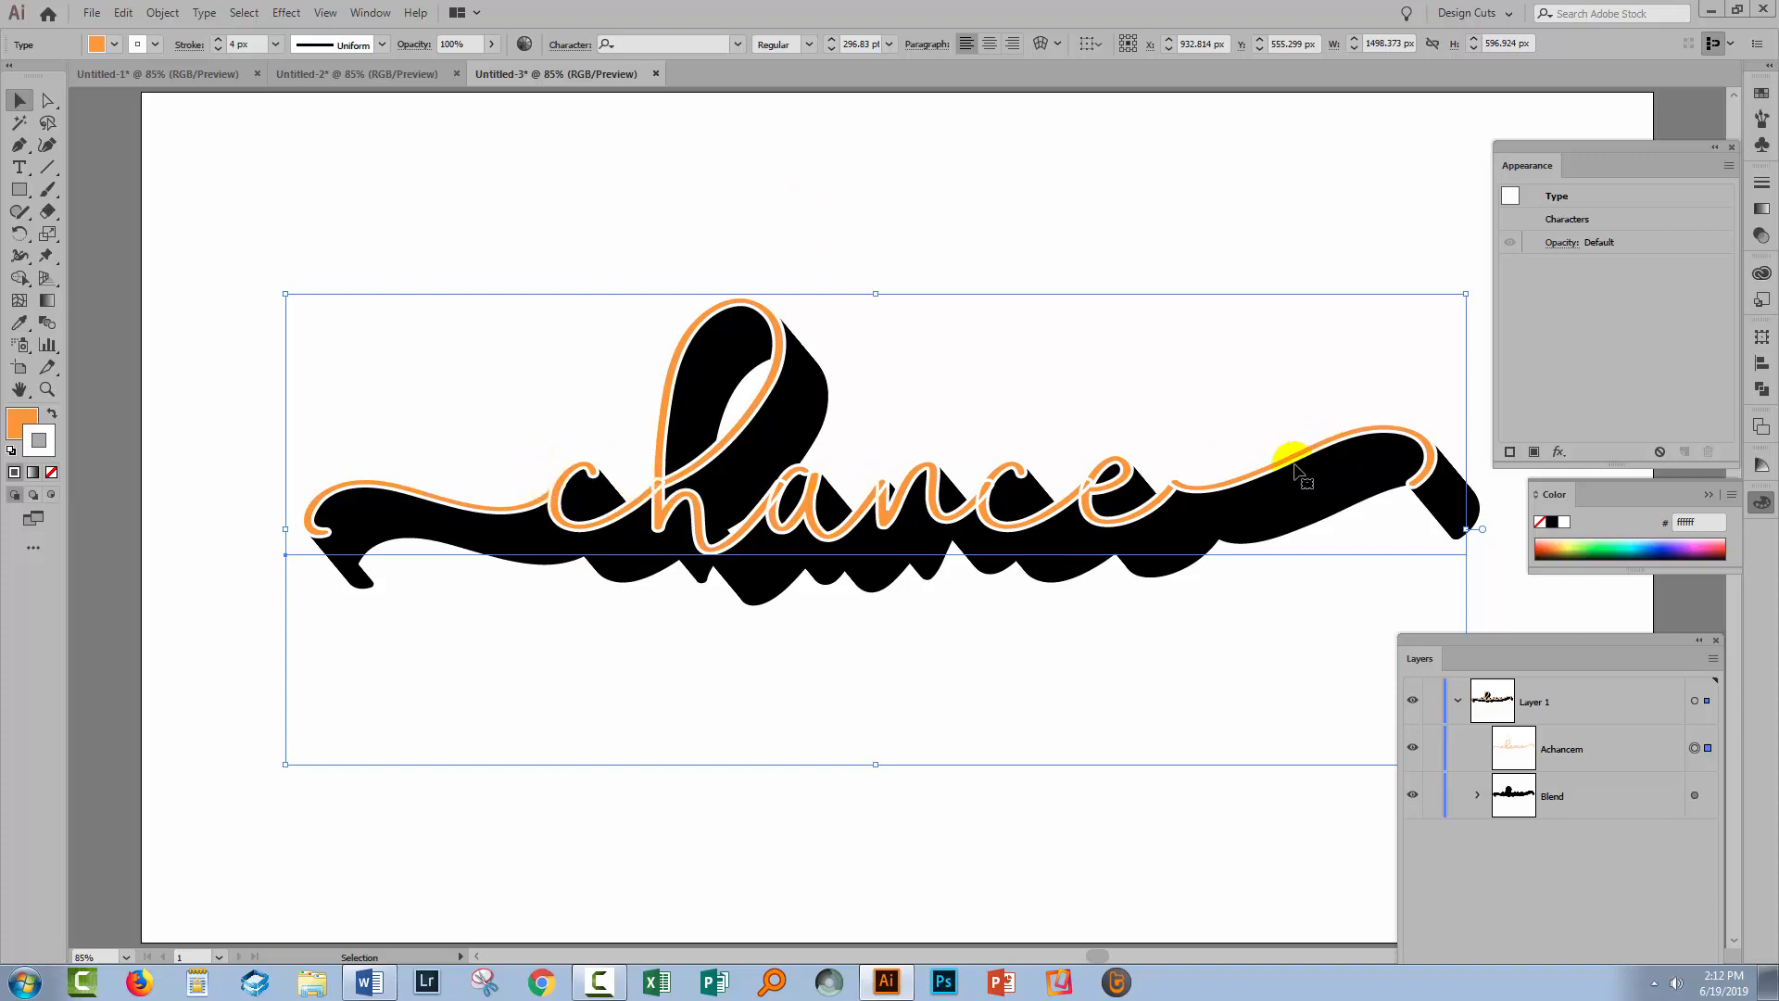
click(51, 473)
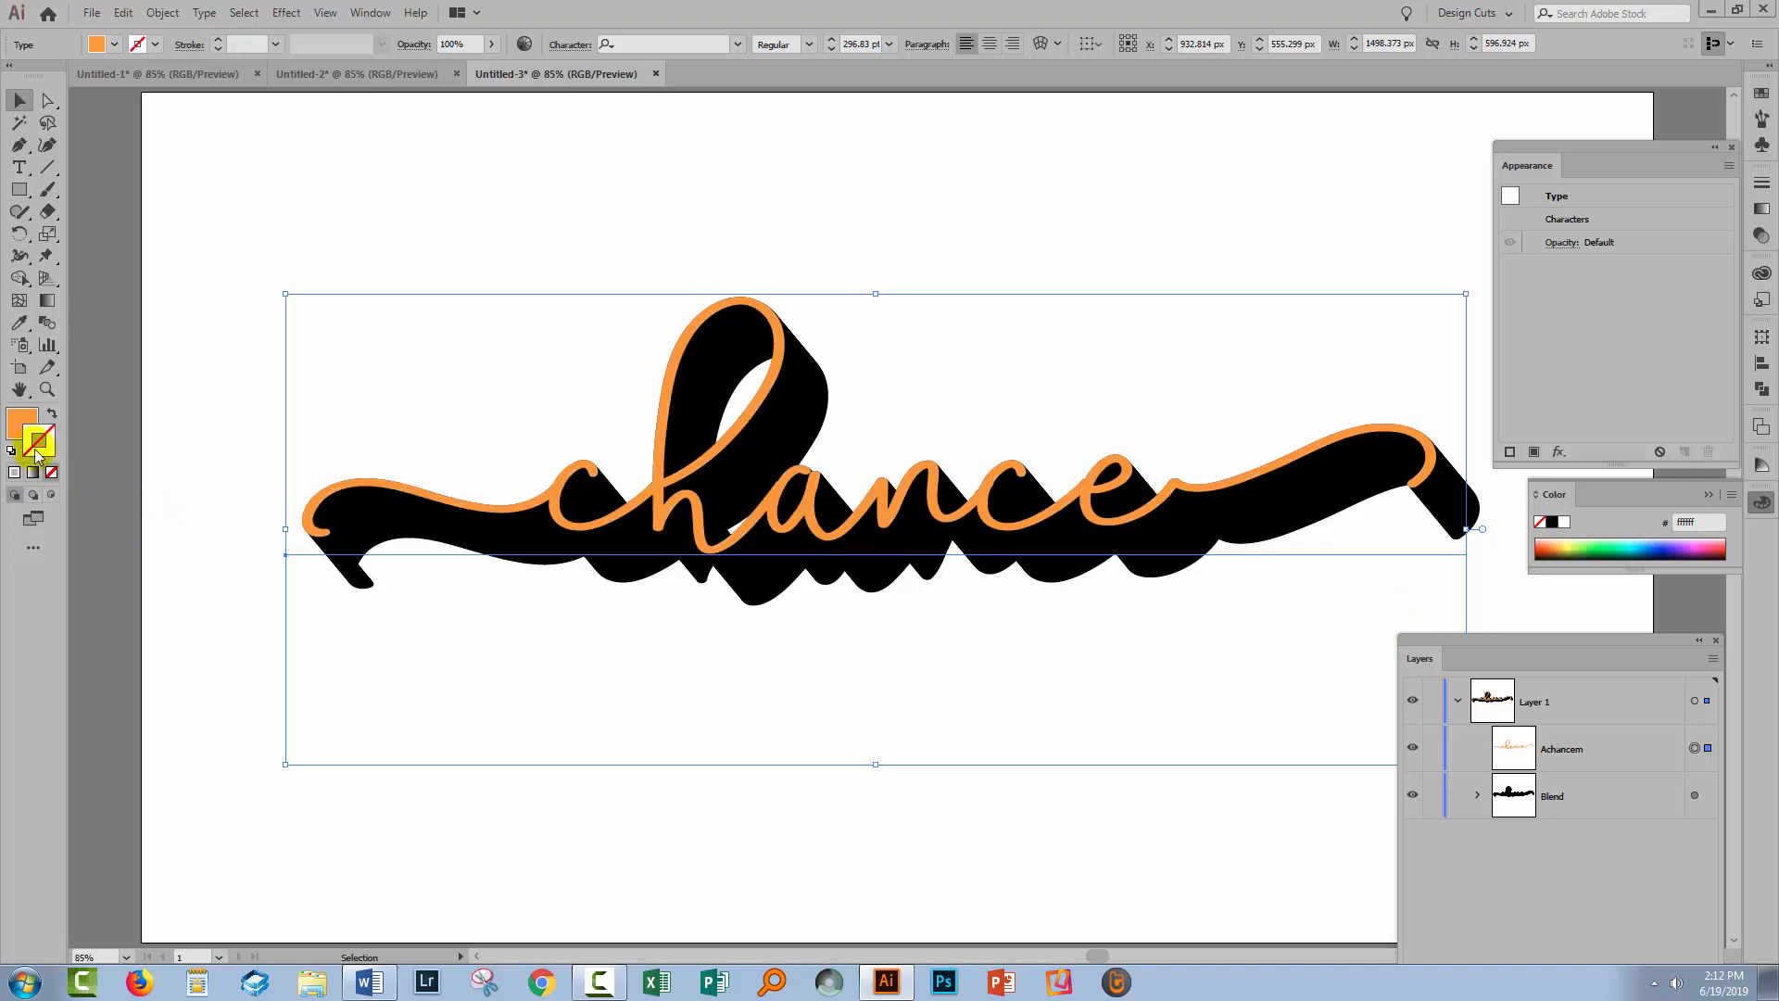
double_click(1575, 221)
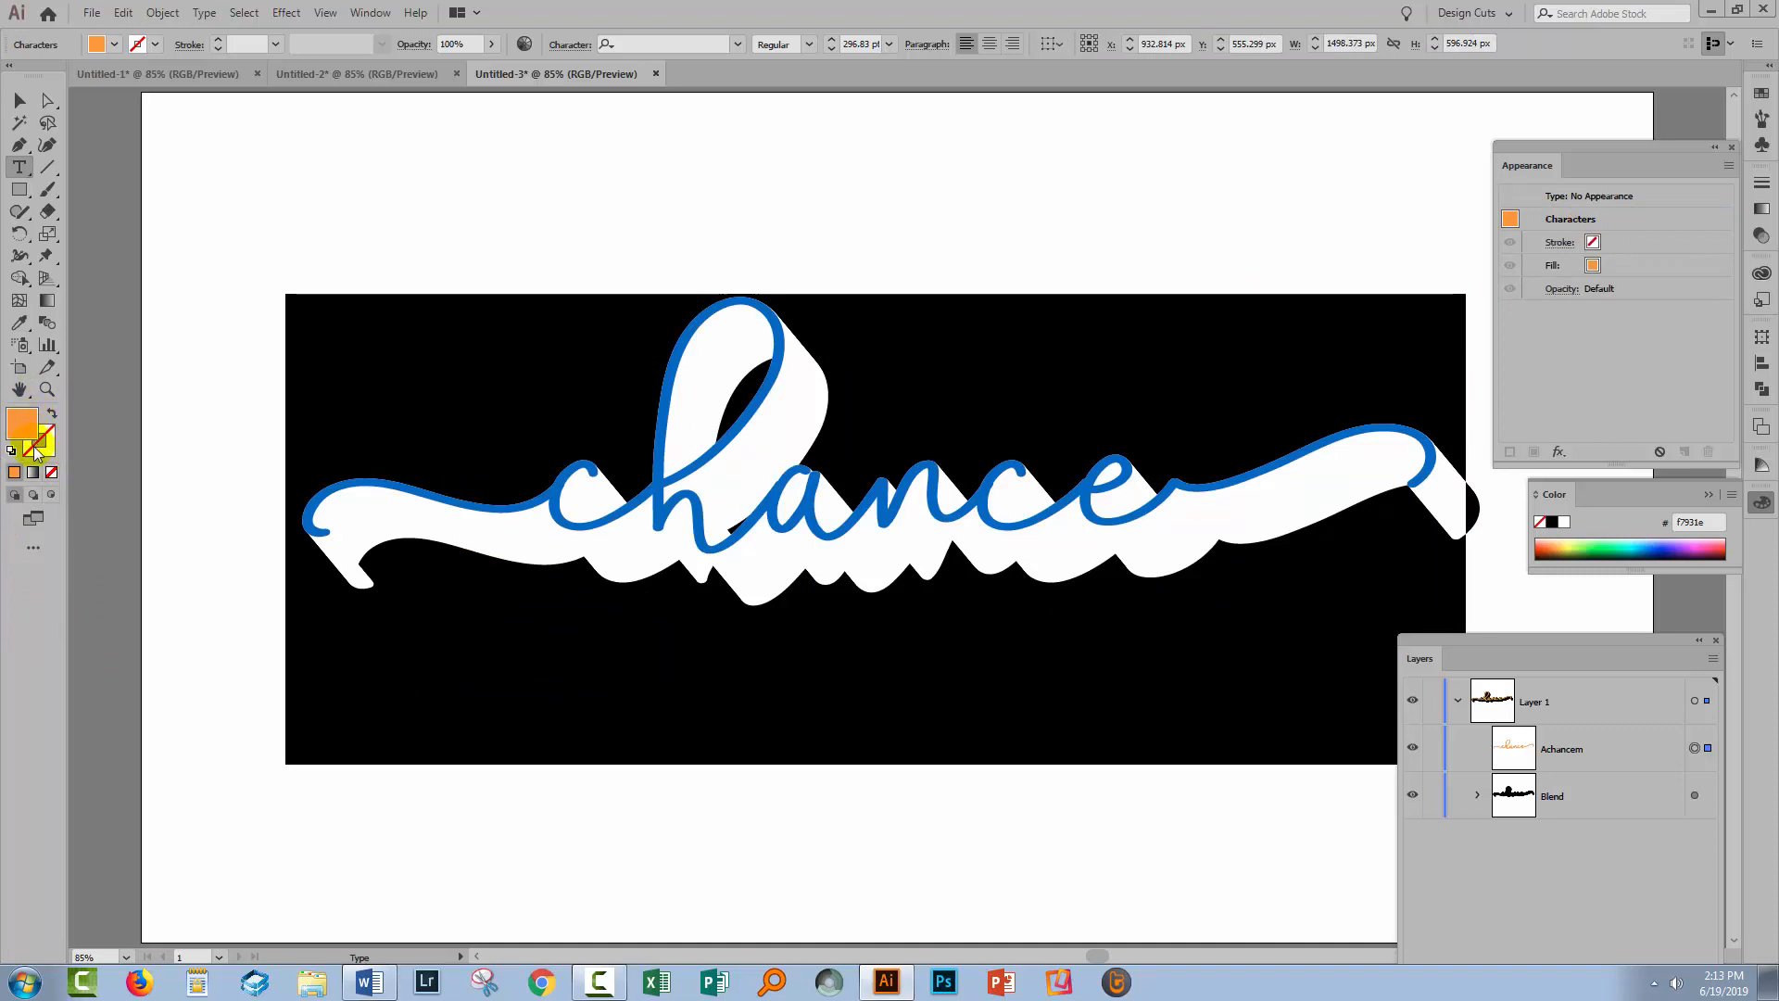
click(1594, 199)
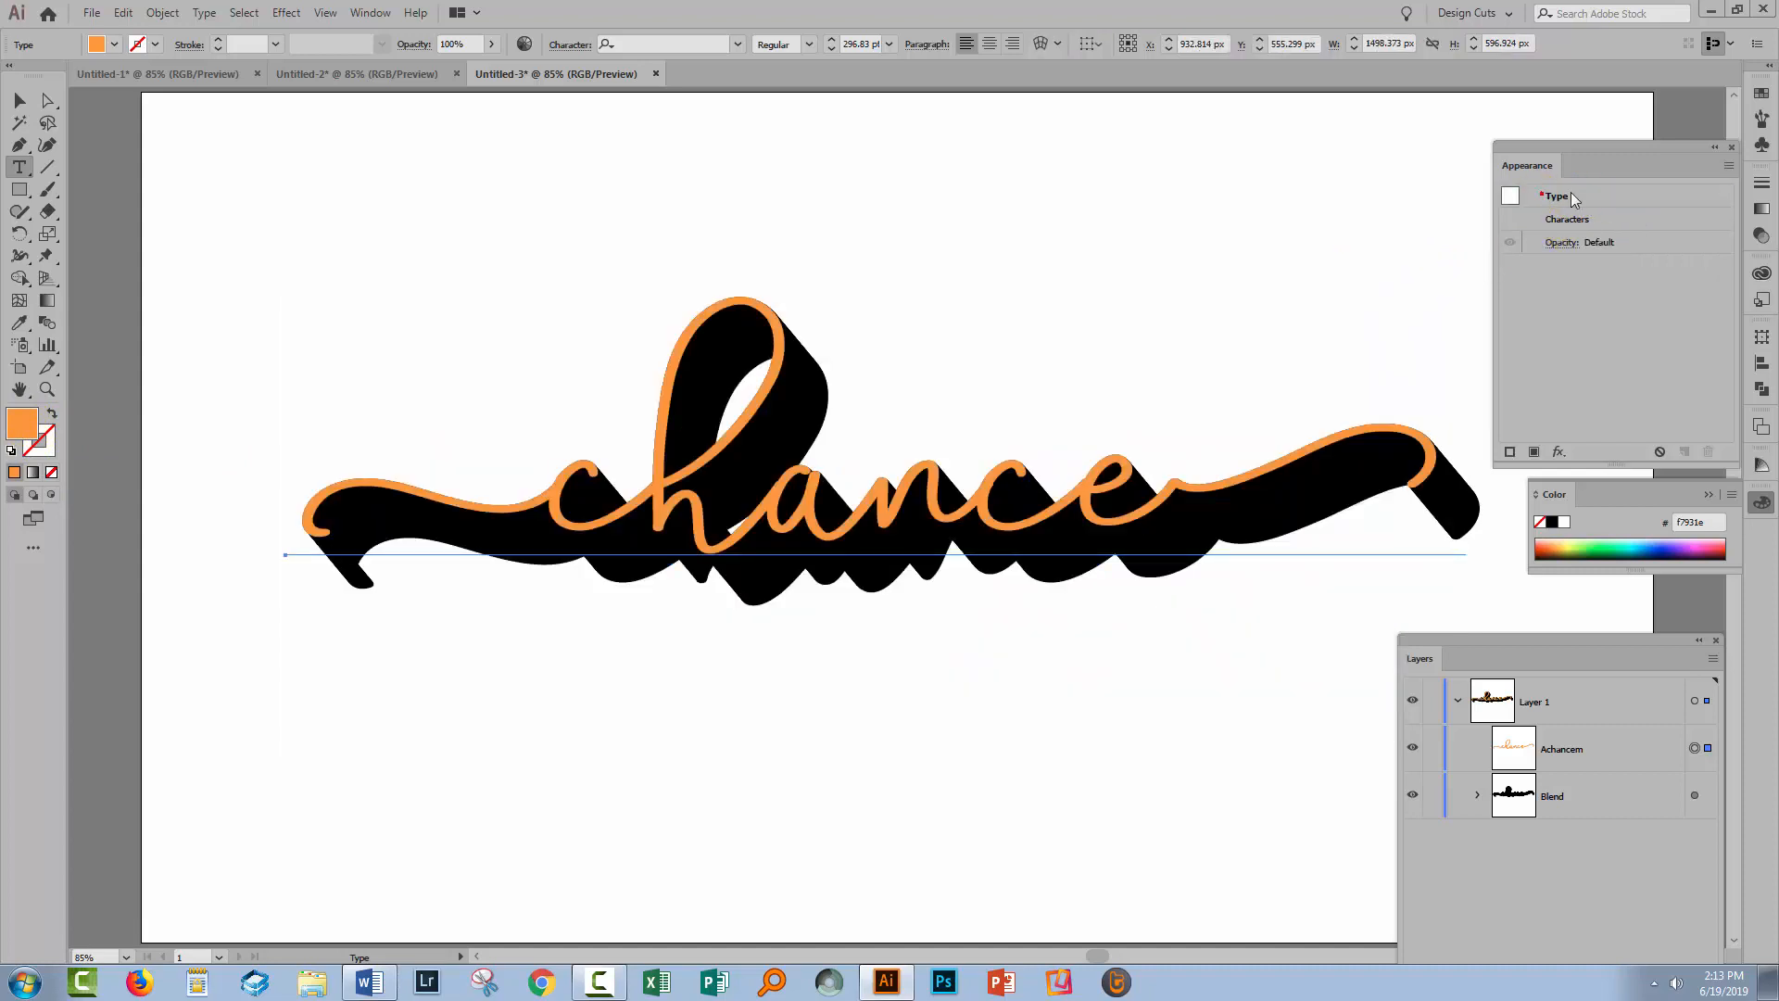
Add a new white stroke to the 'chance' type object at 5 px
click(1511, 198)
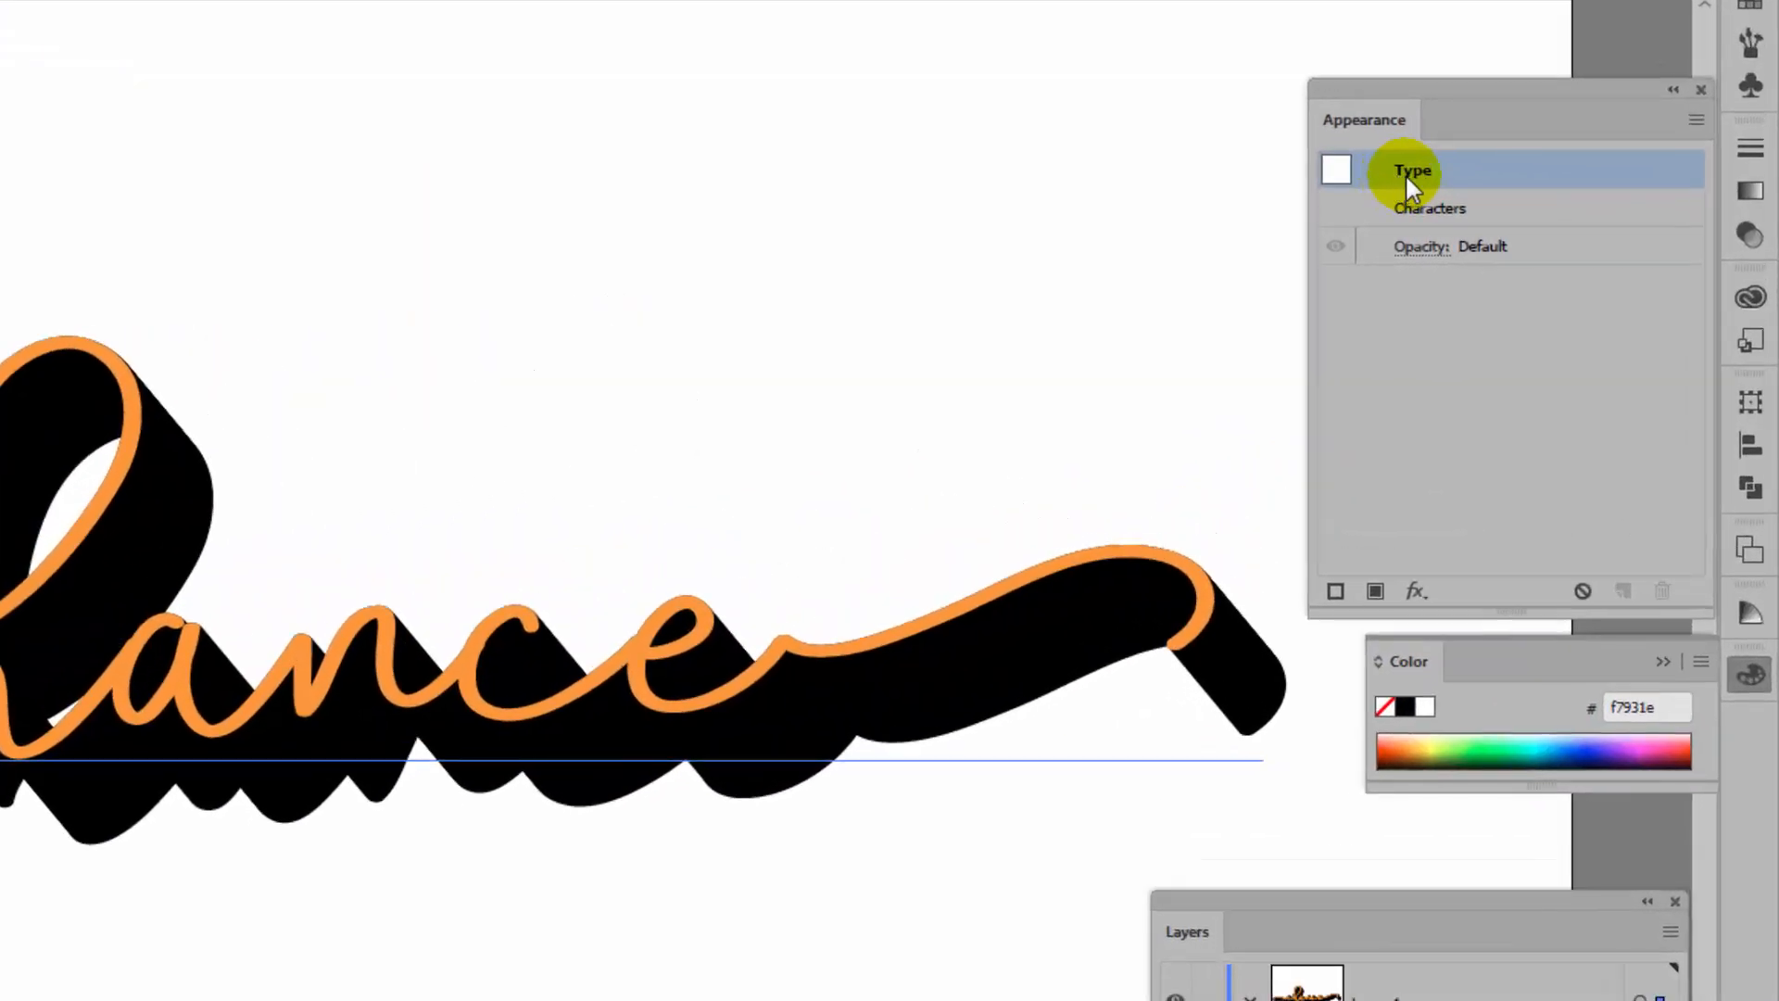
click(1335, 591)
click(1500, 209)
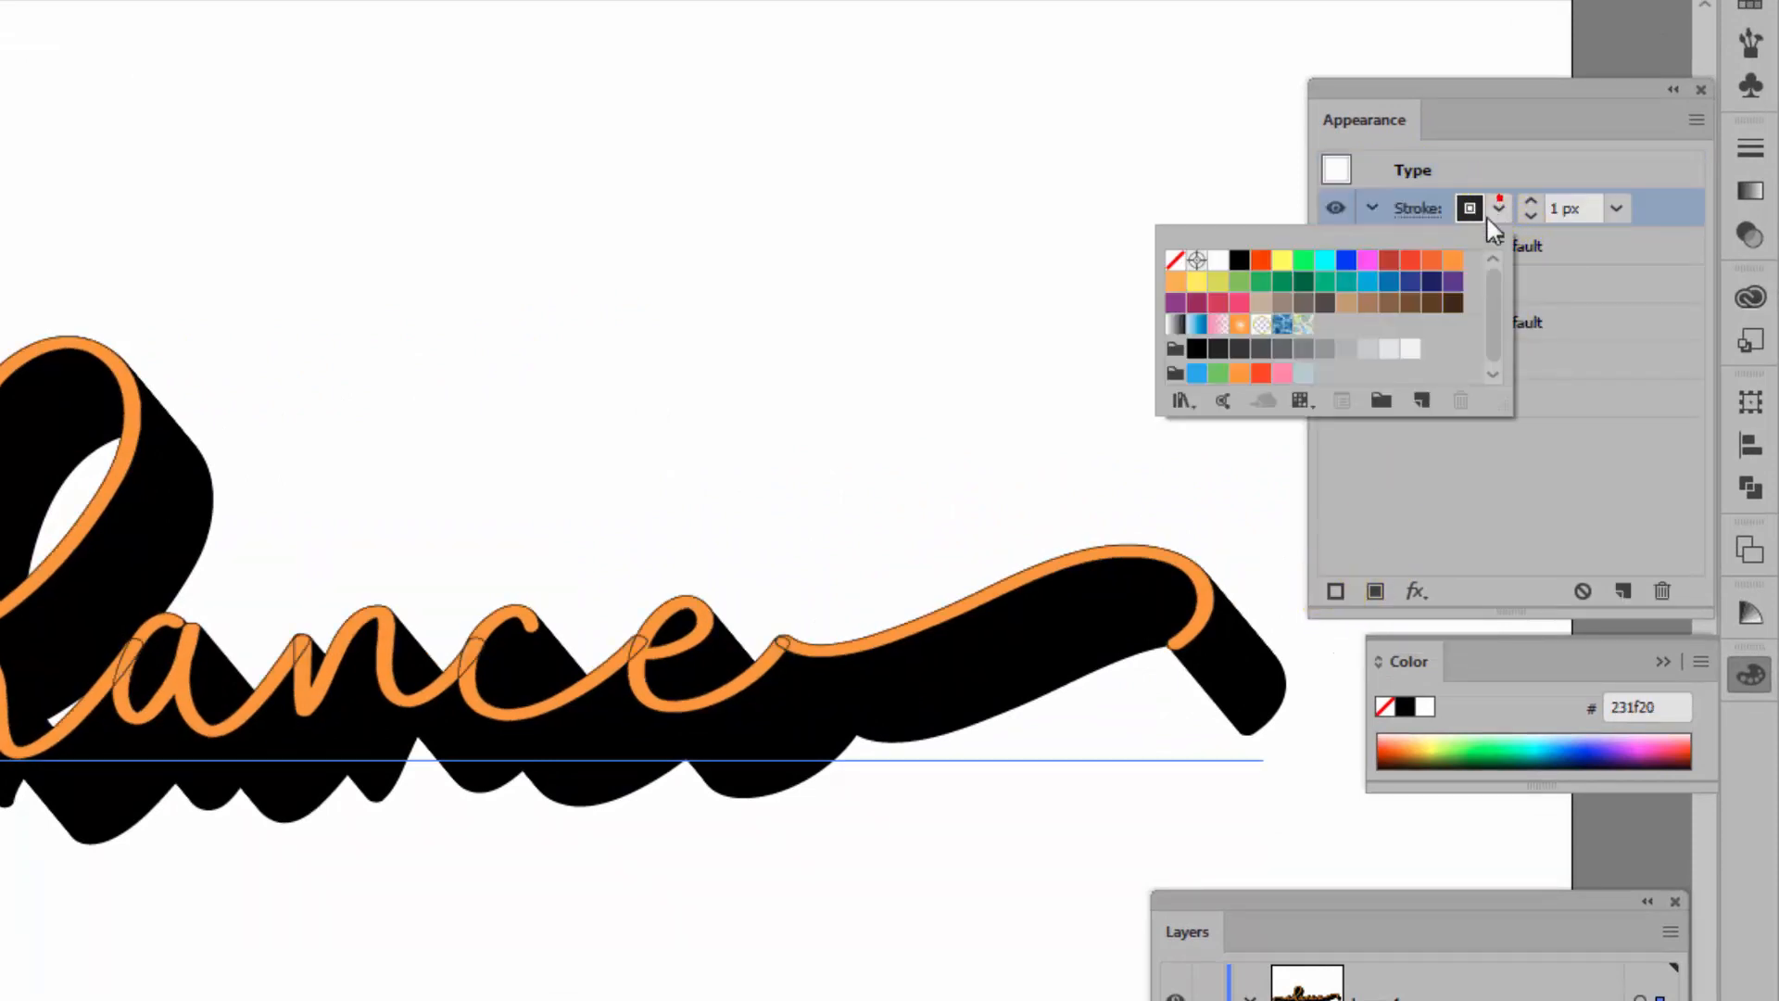
click(1219, 259)
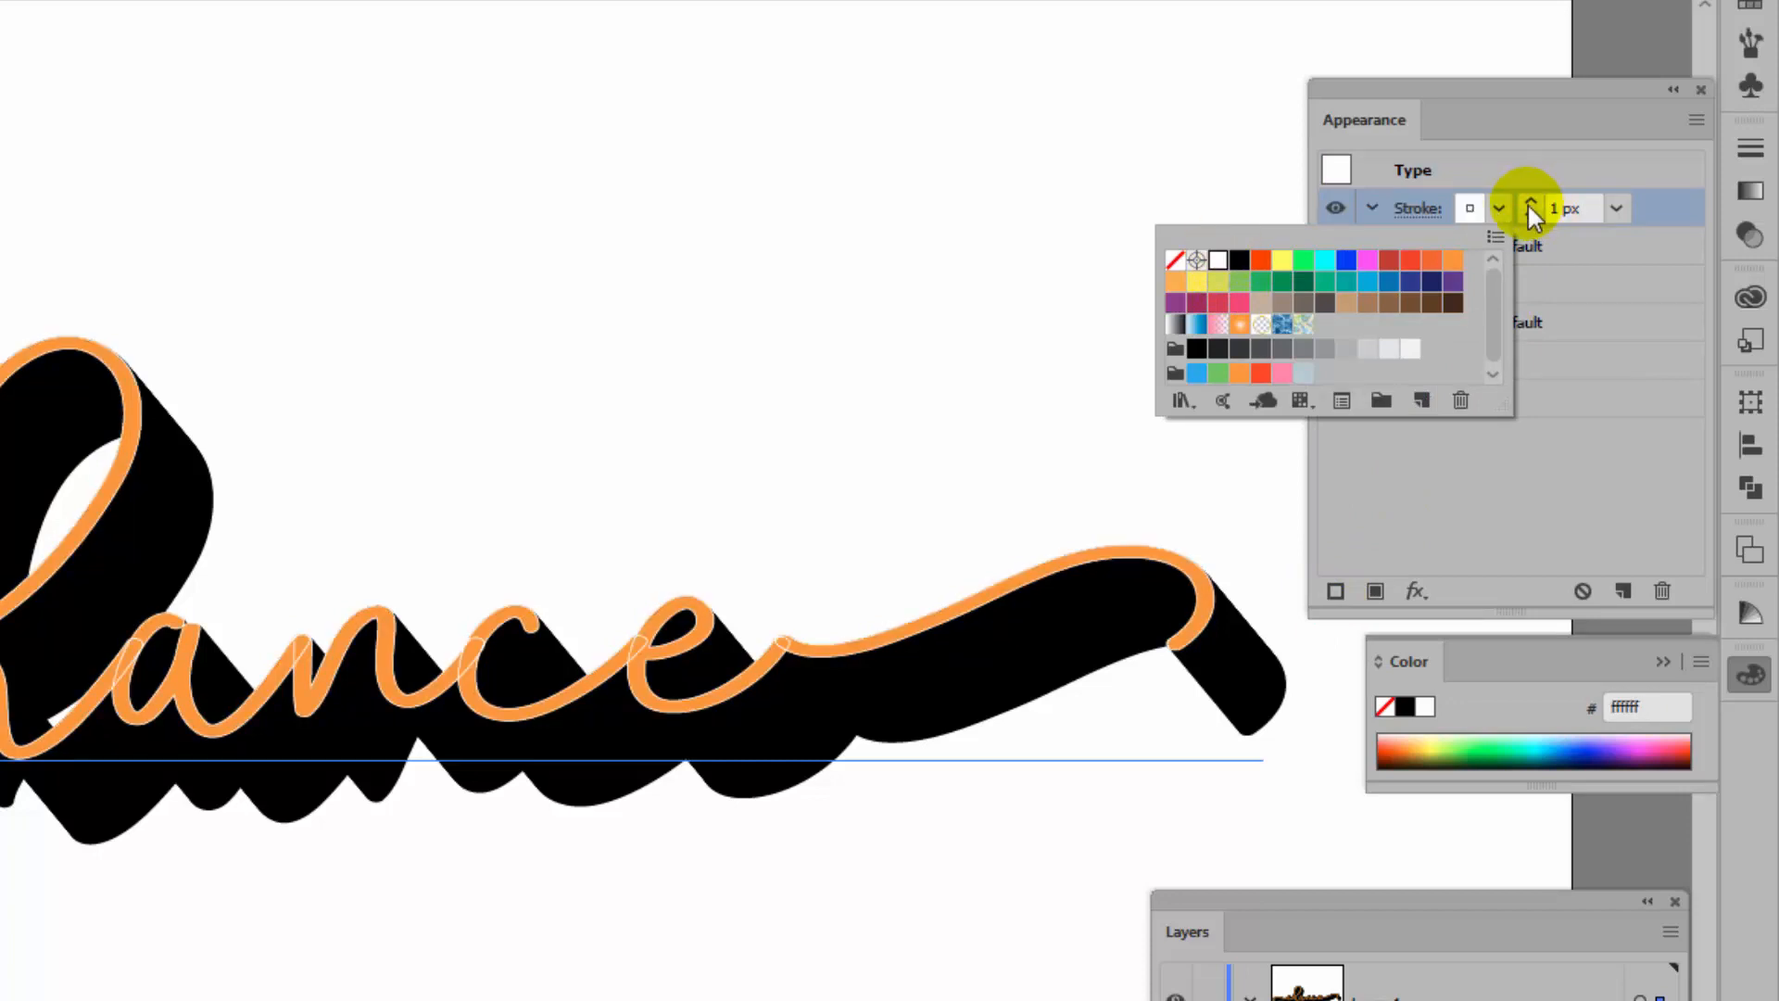
click(1530, 201)
click(1530, 201)
click(1530, 202)
click(1630, 213)
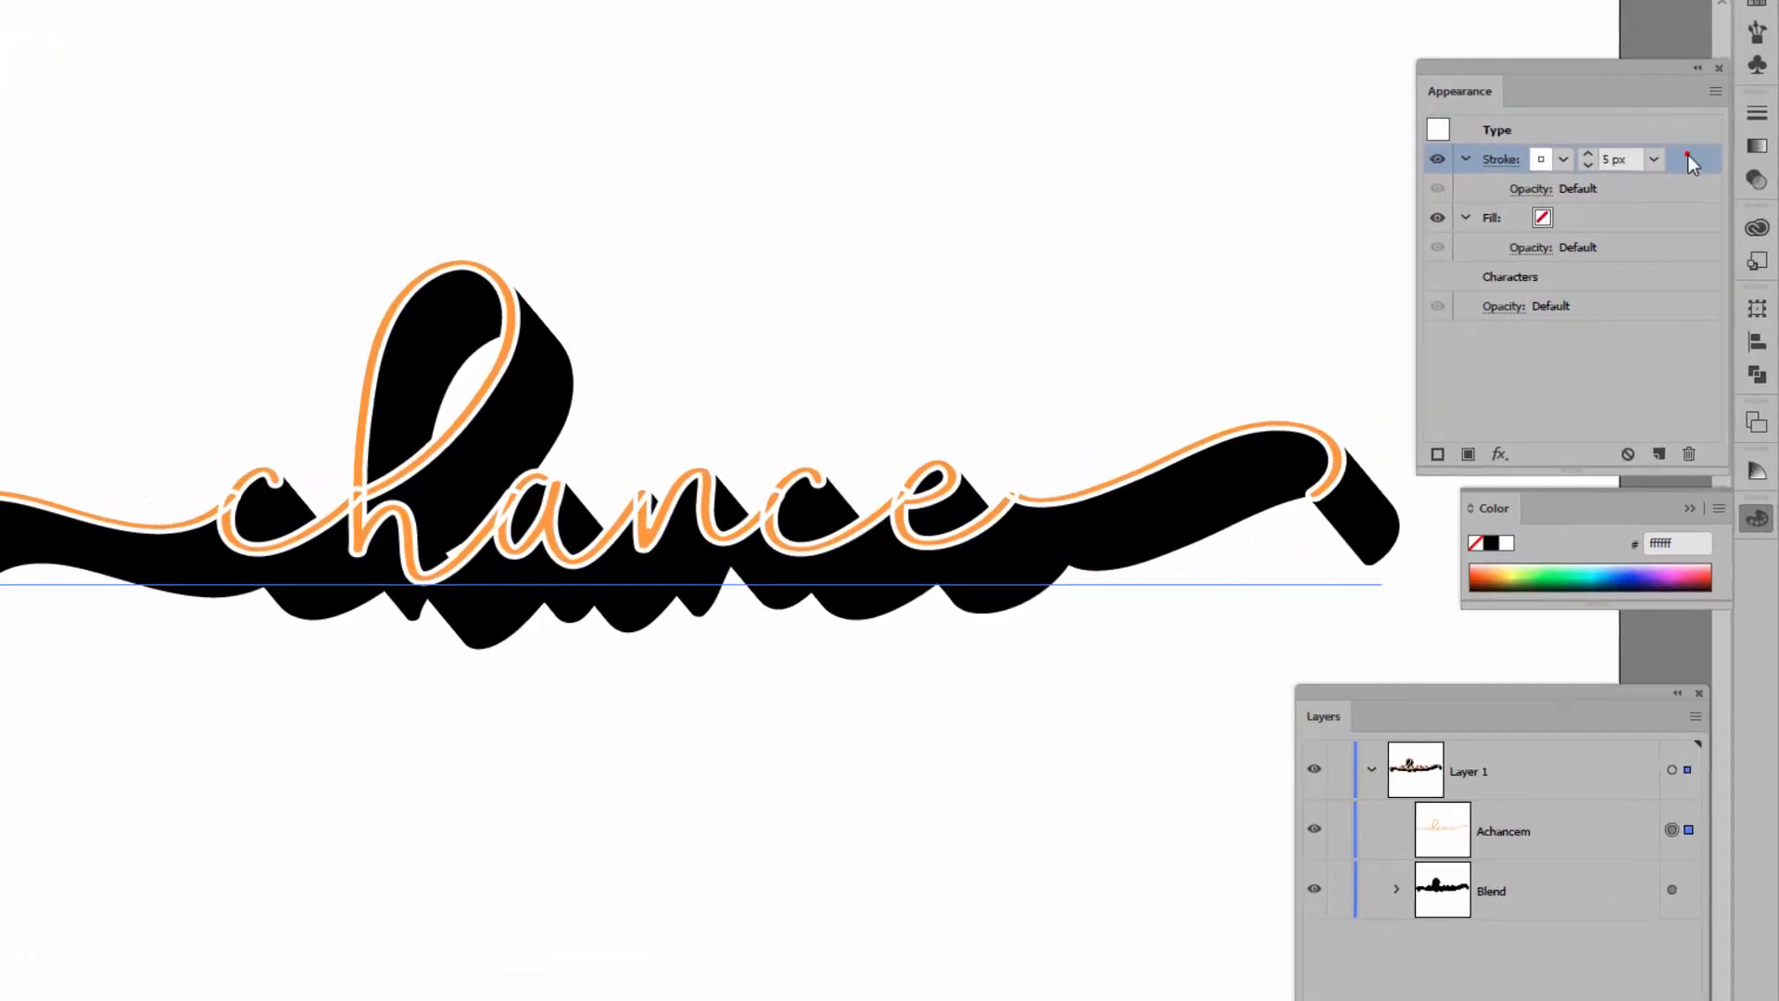
Move the white stroke below Characters and raise its weight to 10 px
drag(1688, 156, 1682, 286)
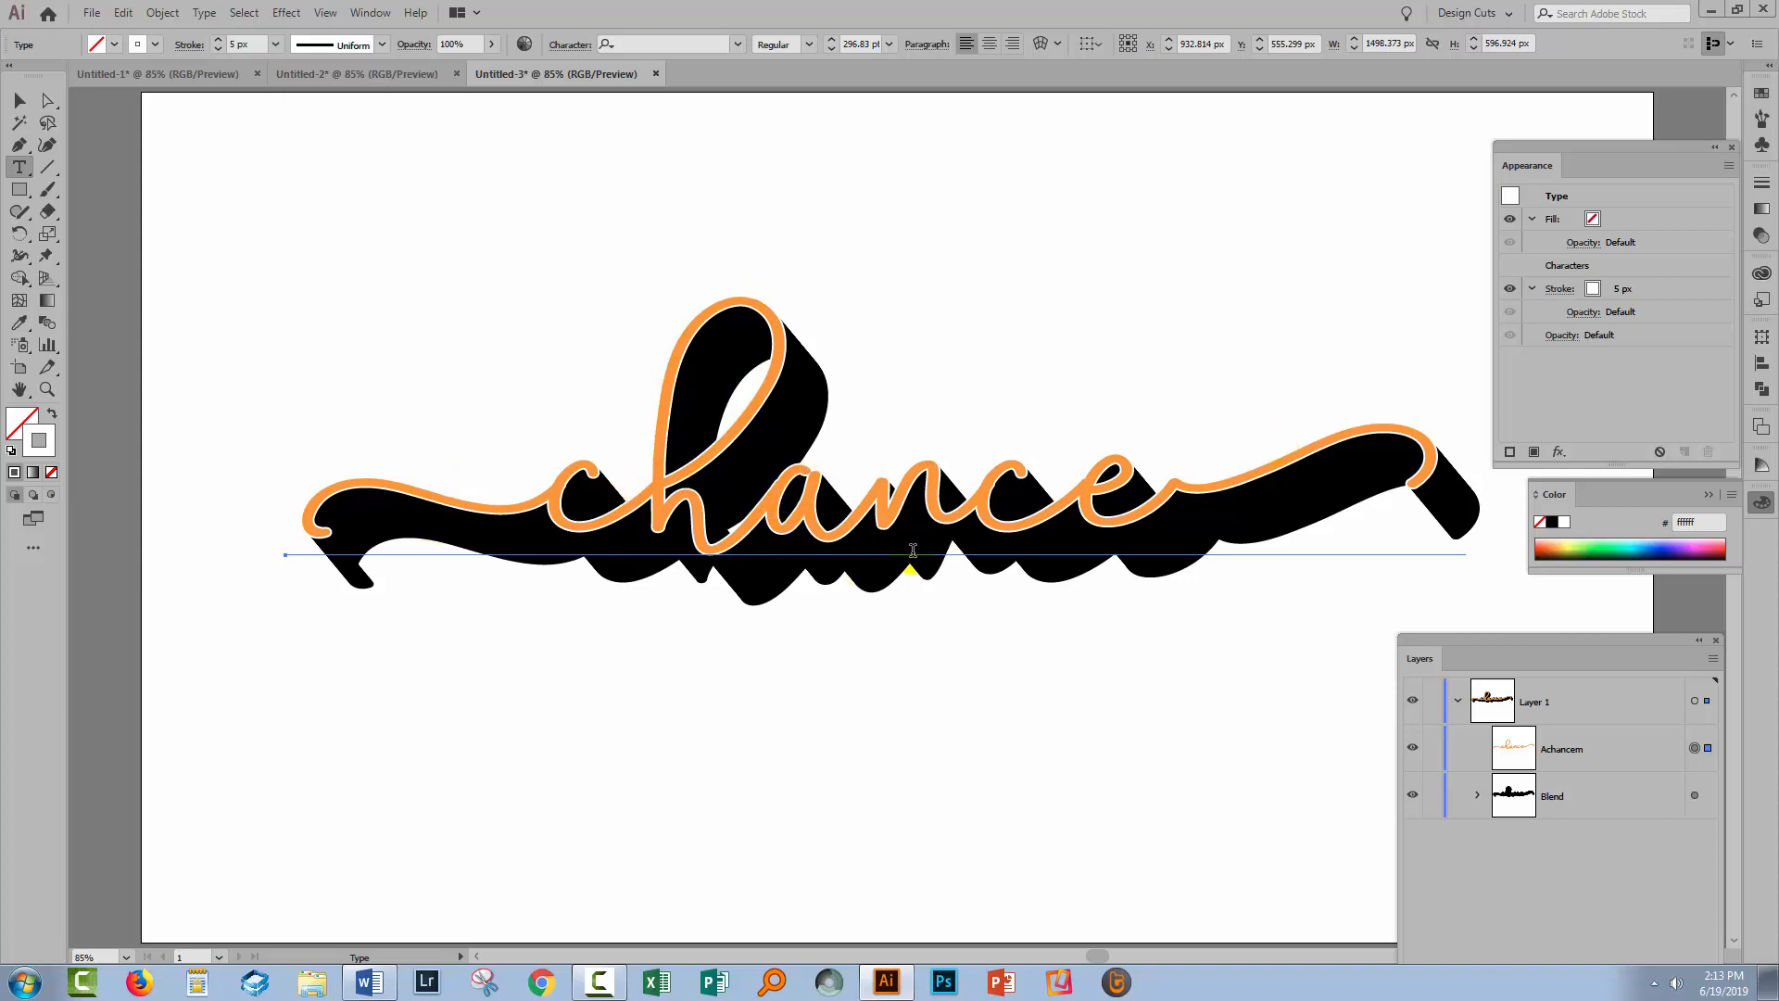
click(1617, 289)
click(1629, 284)
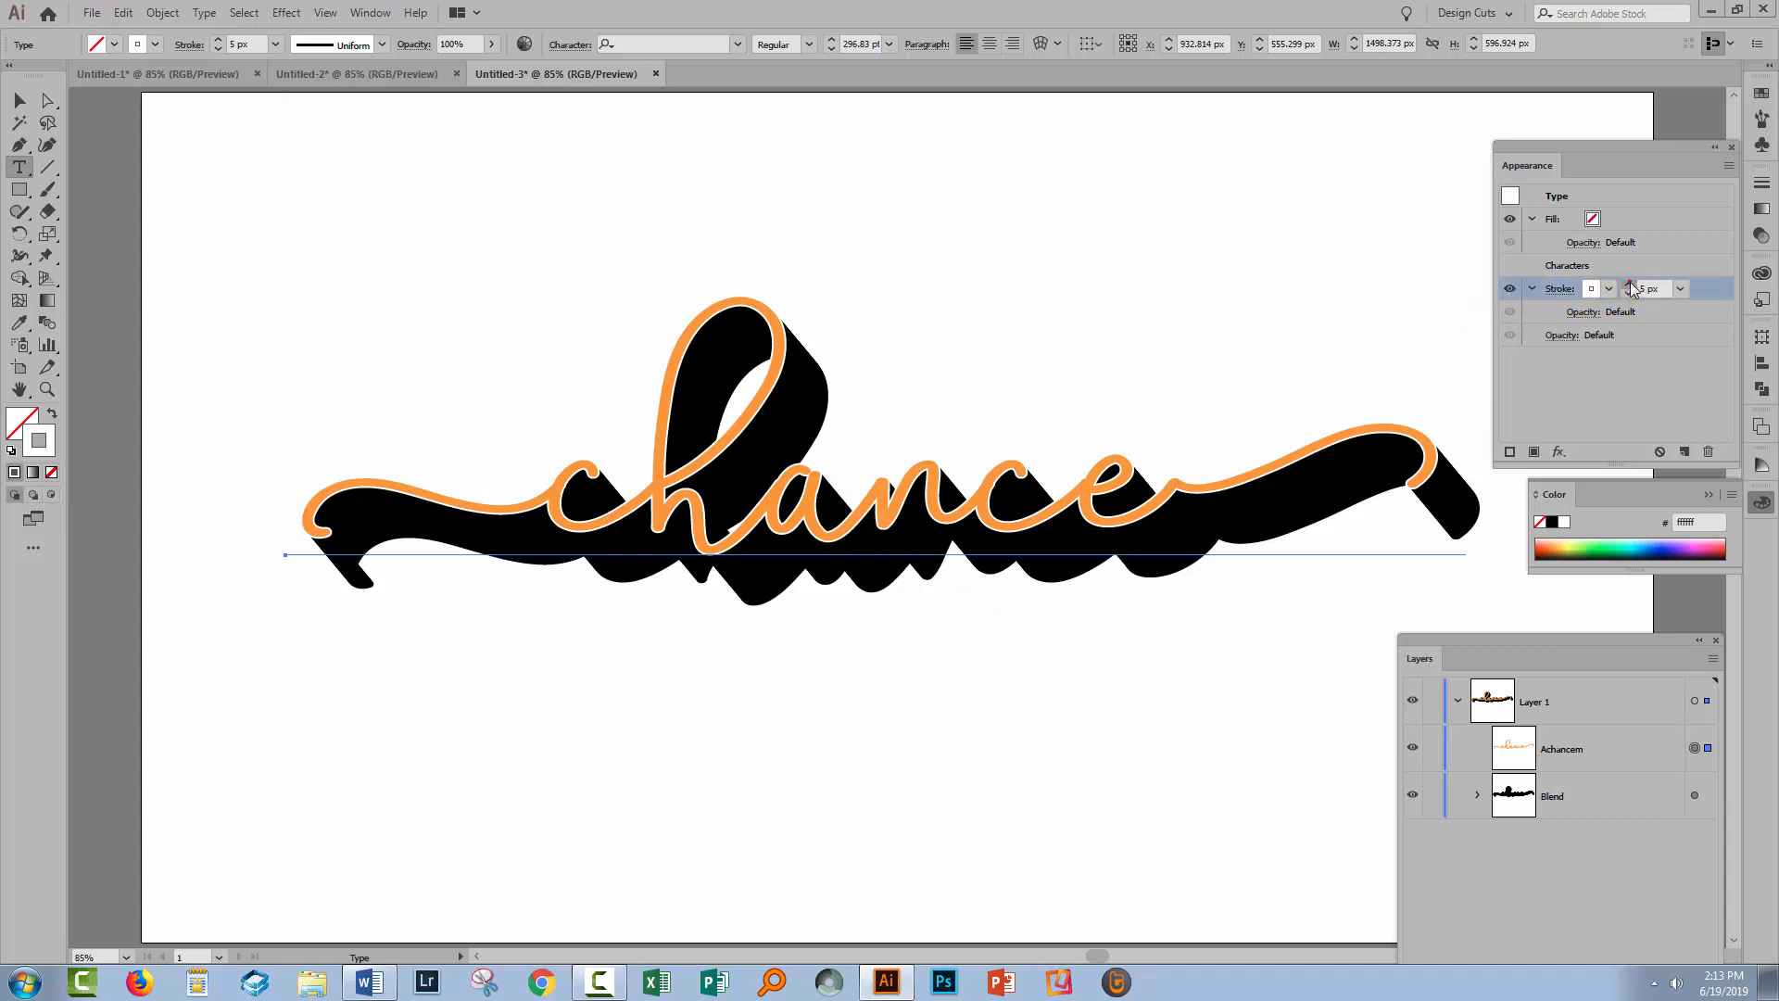
click(1629, 284)
click(1629, 285)
click(1629, 285)
click(1629, 284)
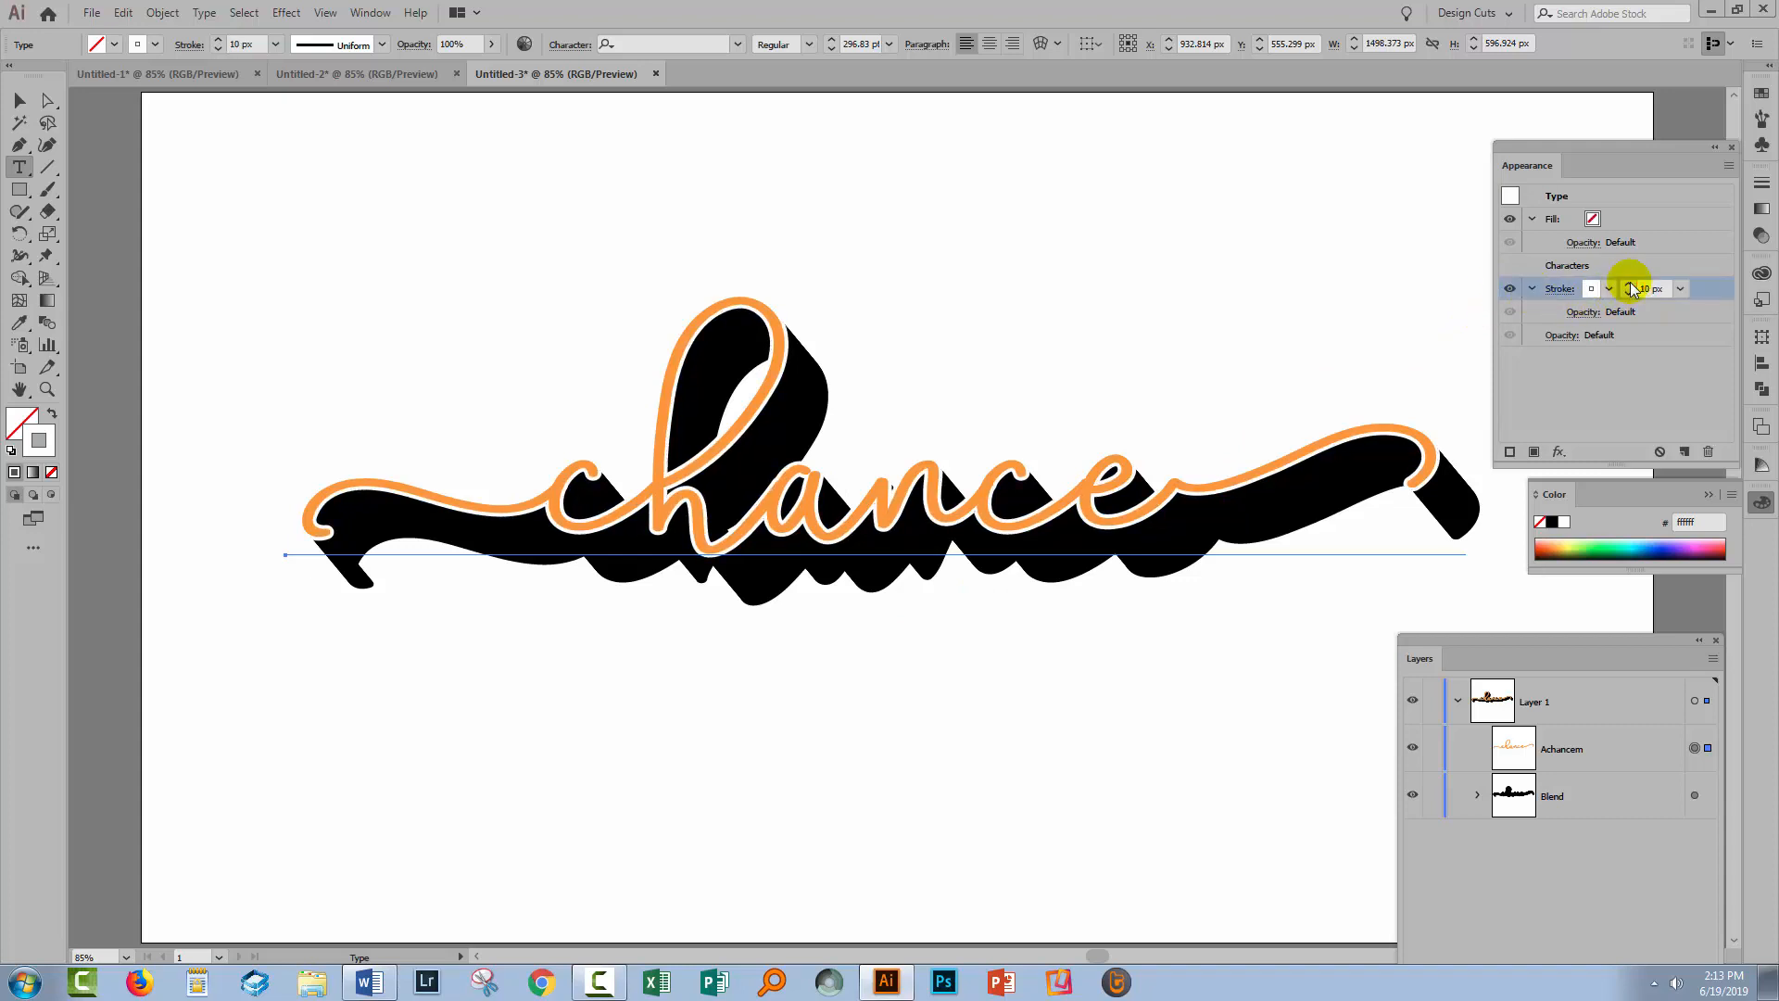
click(19, 99)
click(163, 794)
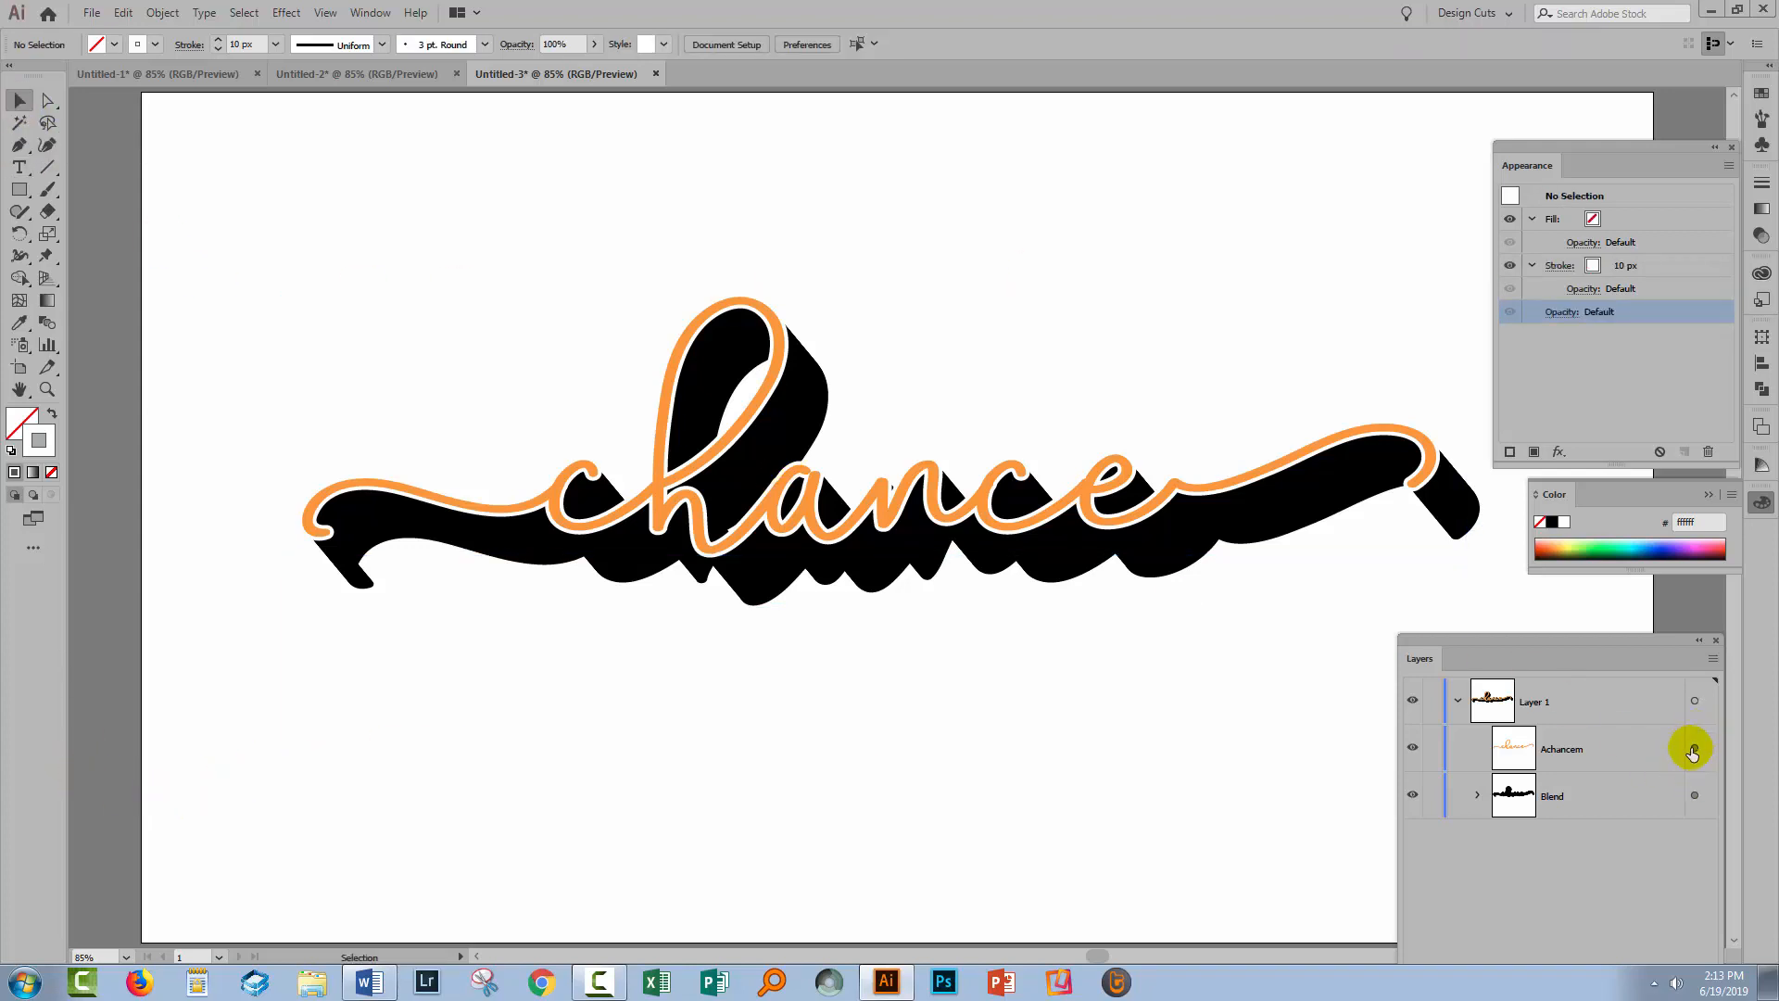
Close the Appearance and Color panels, move Layers up, and expand the Blend's two 'Achancem' copies
click(1694, 749)
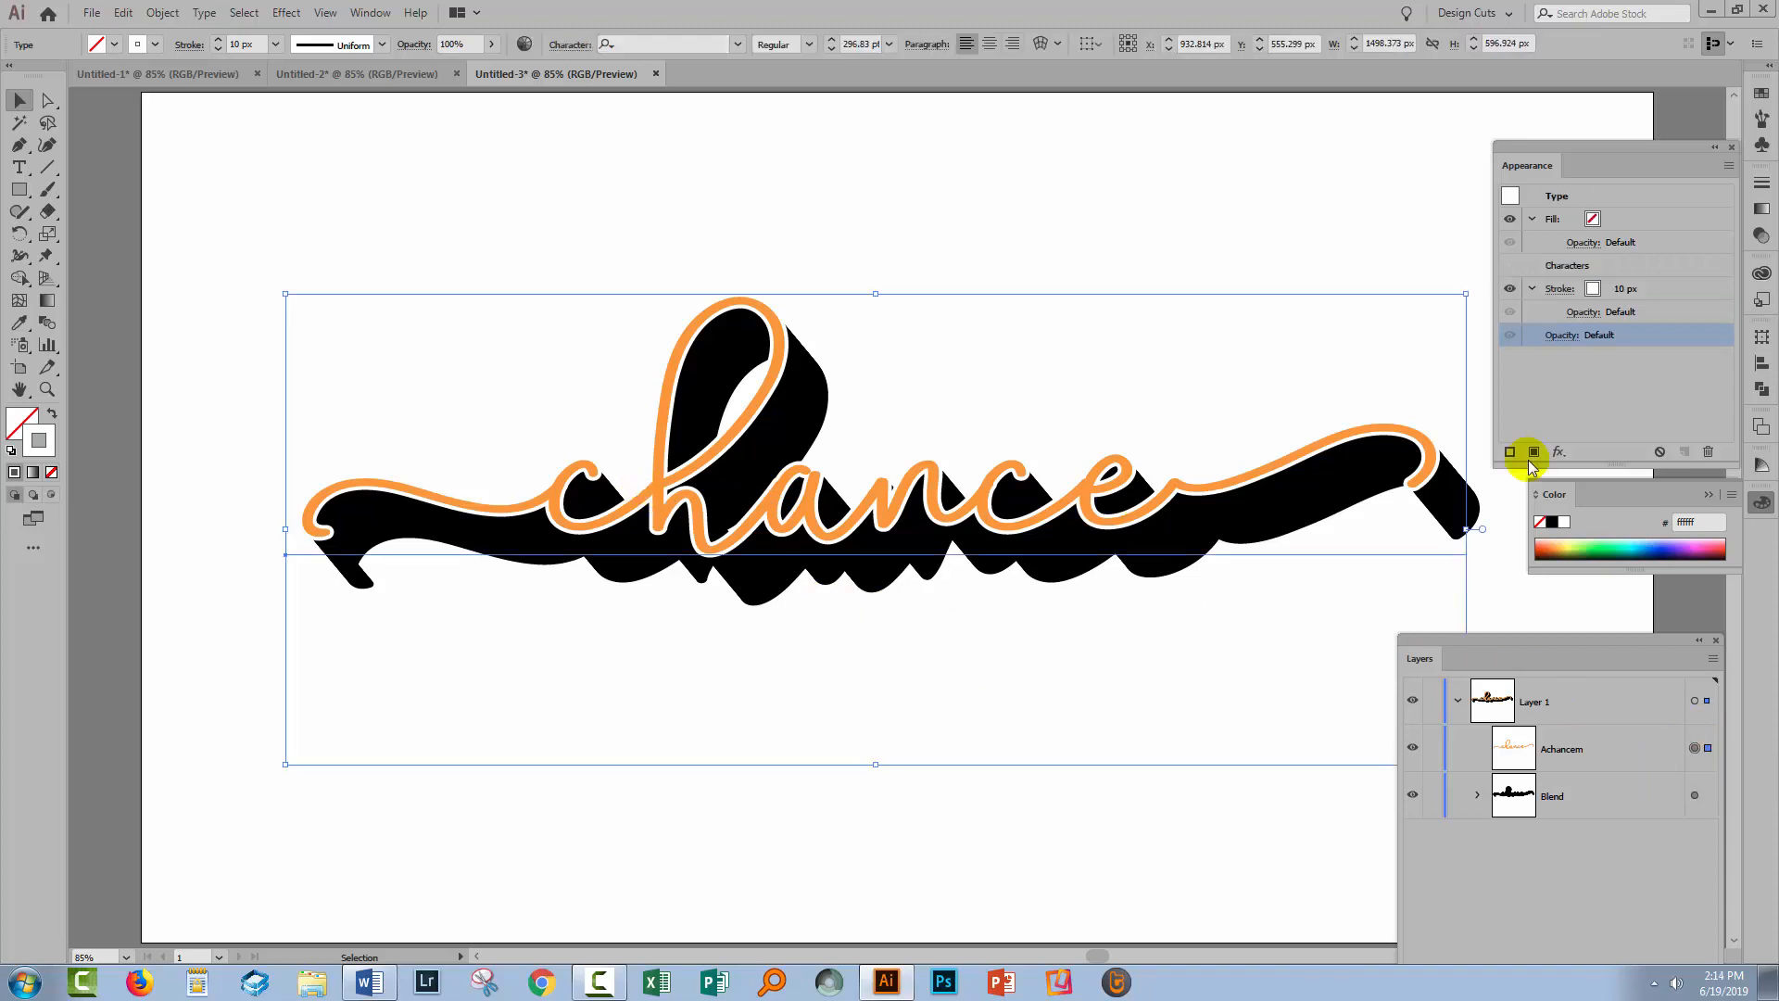
click(1546, 197)
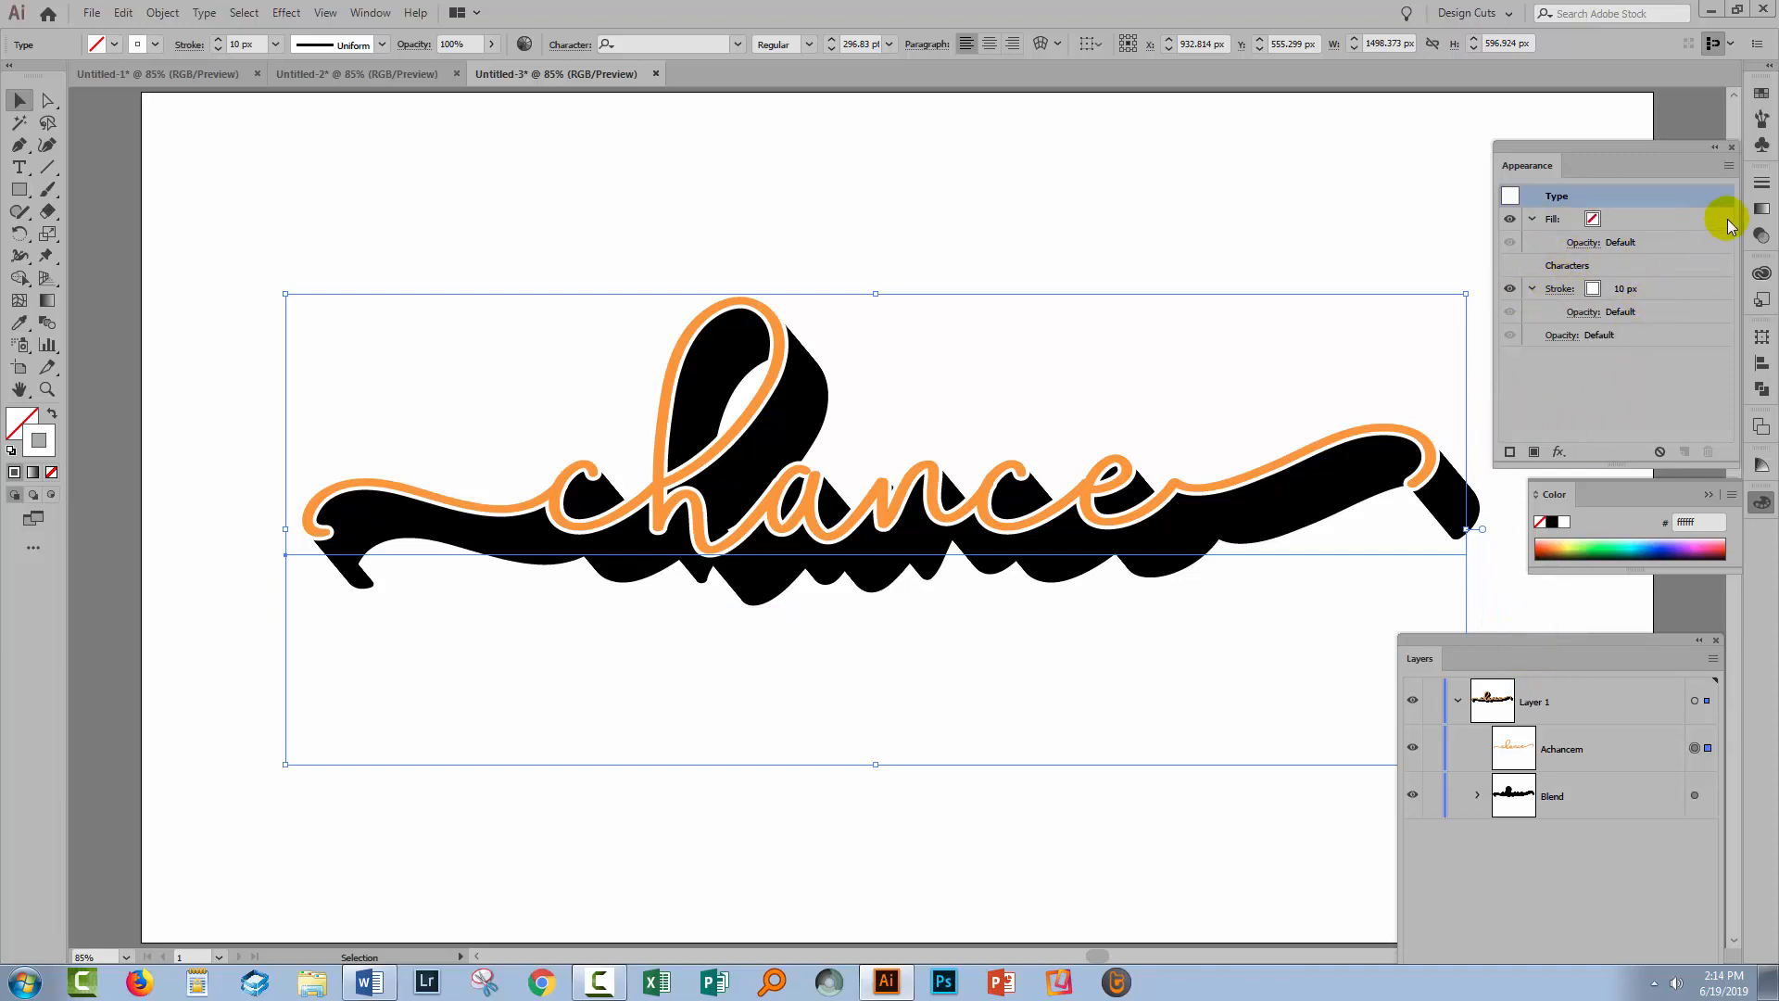
click(1730, 147)
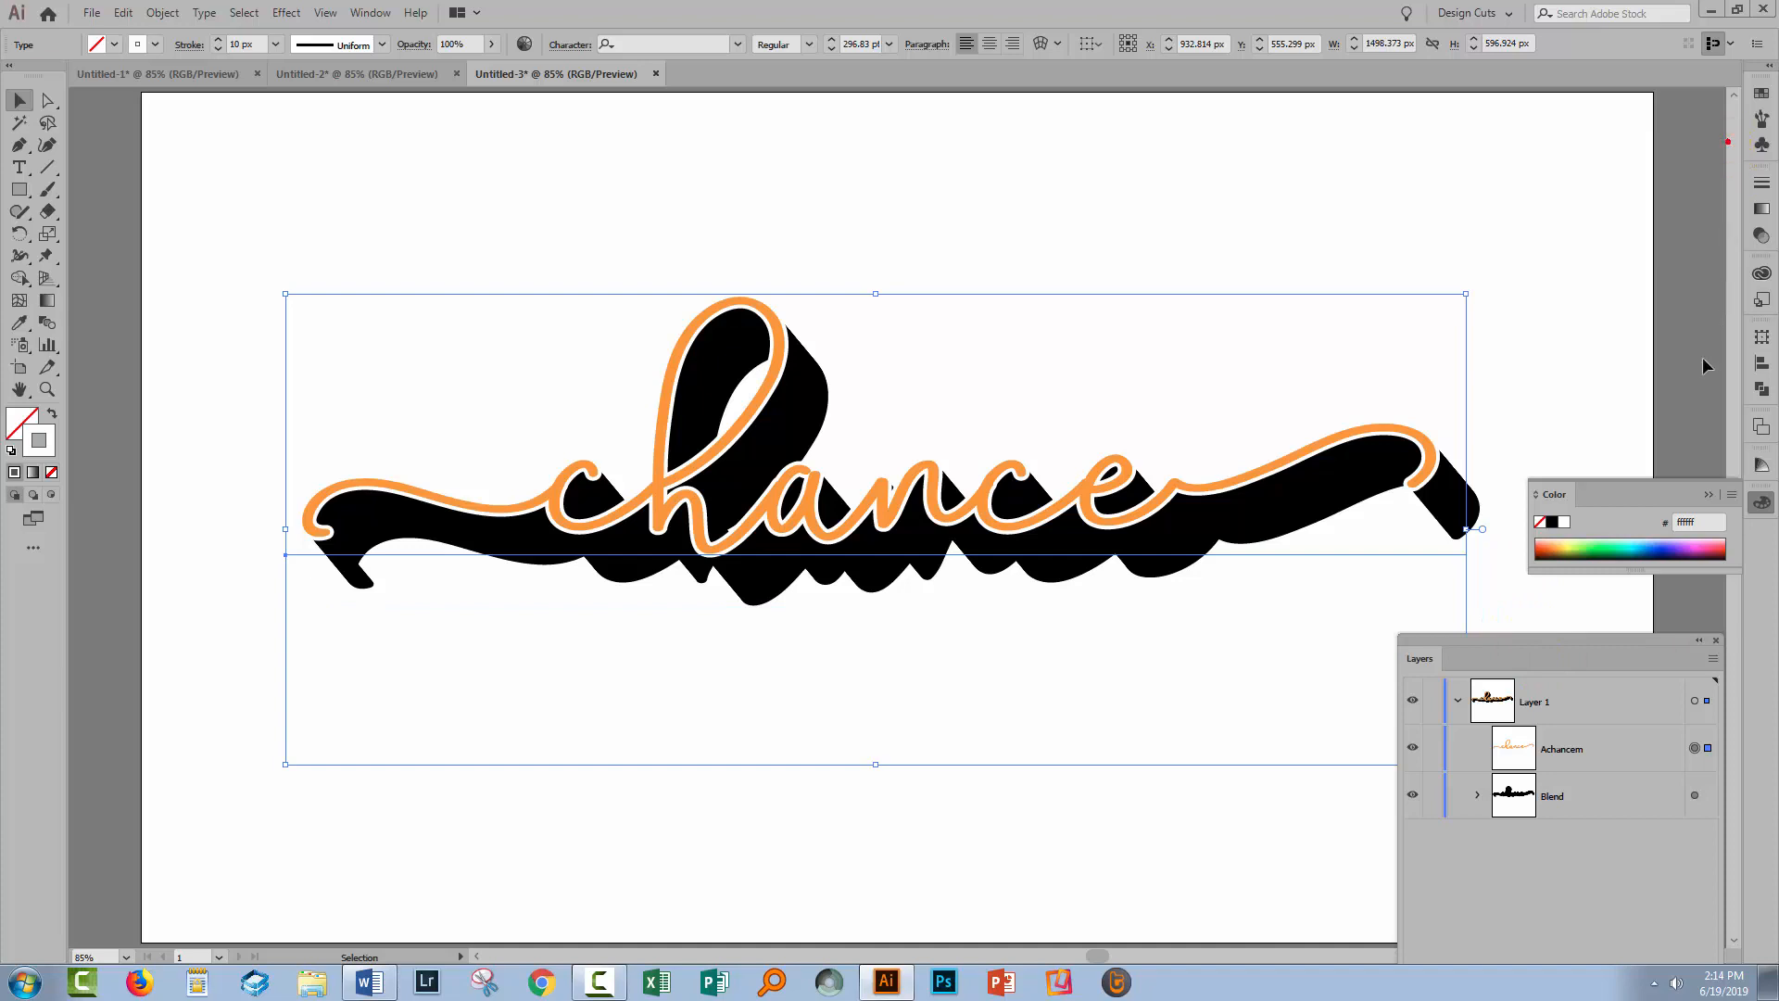
click(1733, 483)
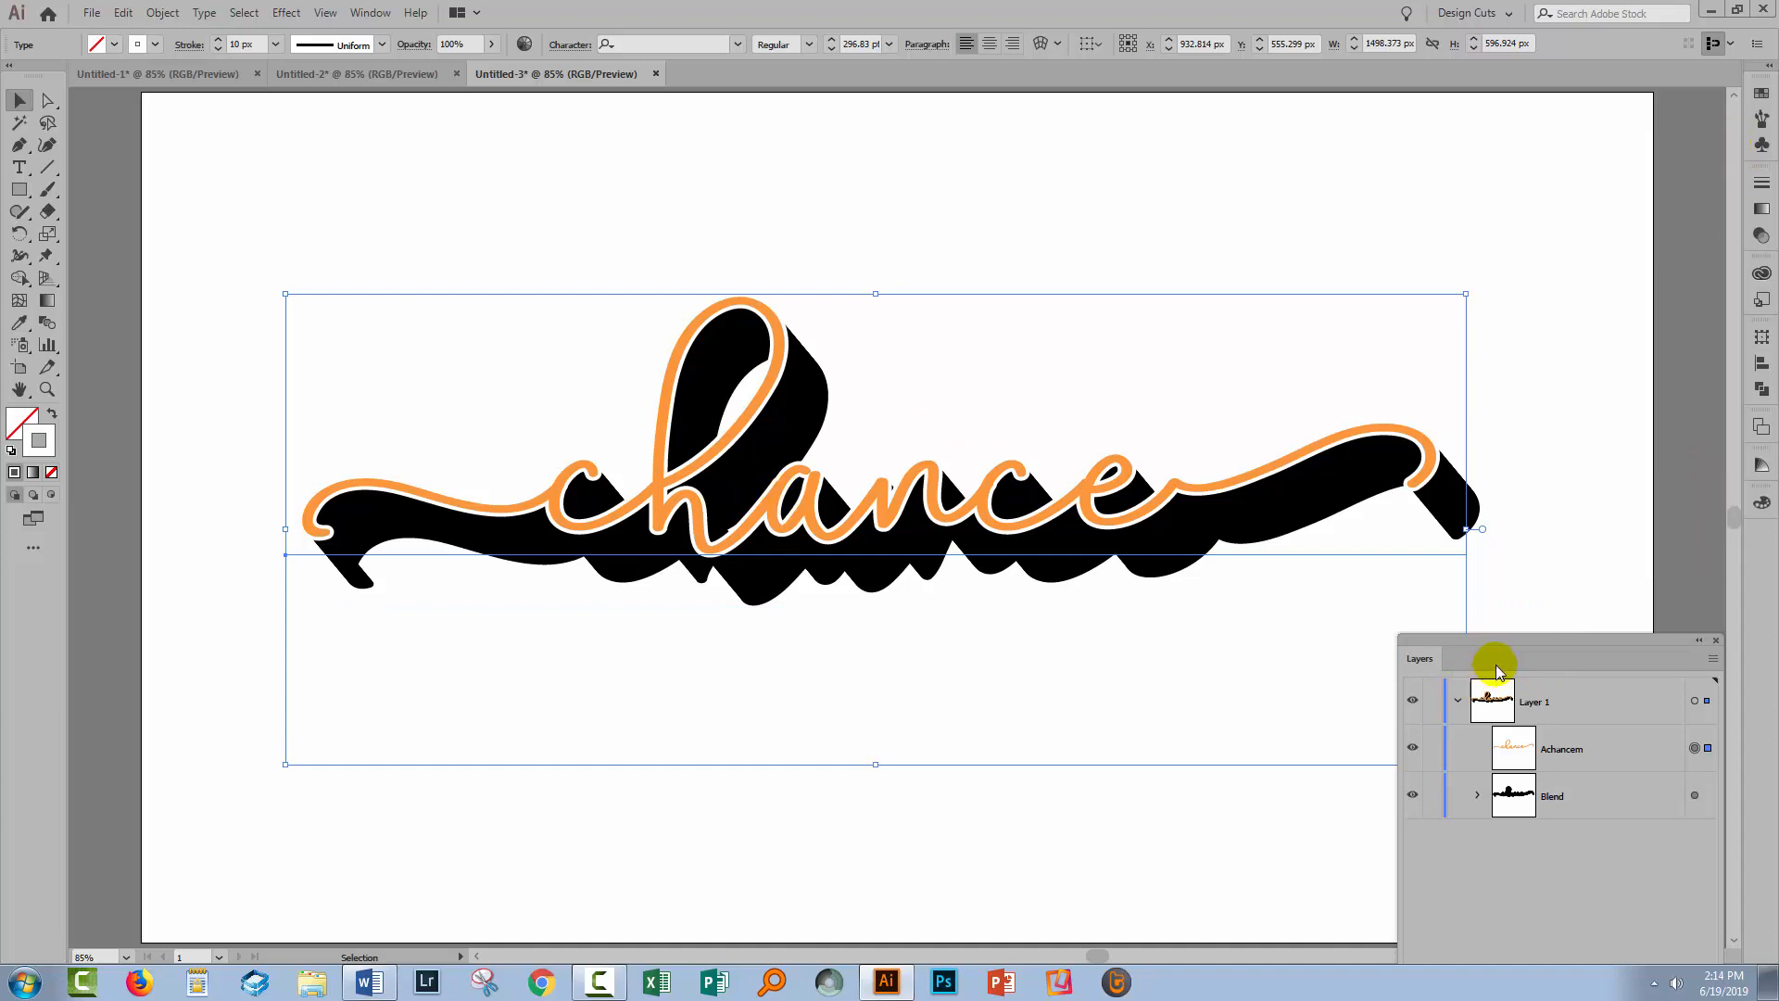
drag(1509, 647, 1492, 80)
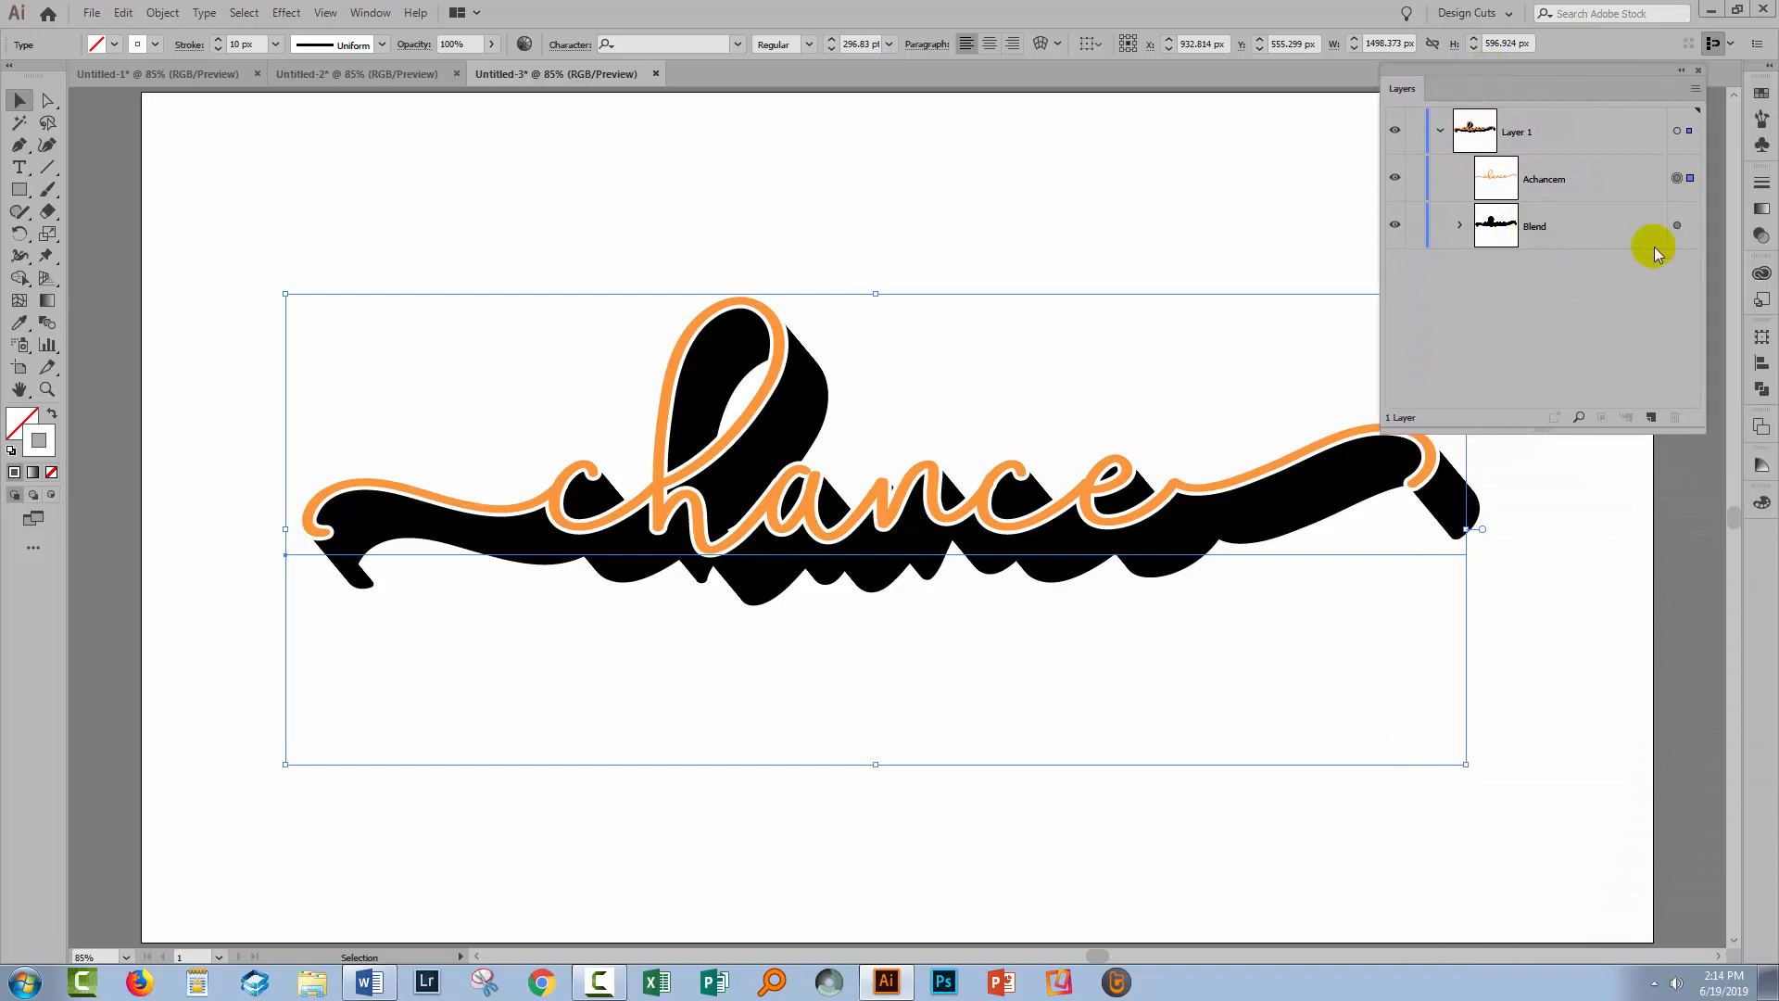
click(1461, 225)
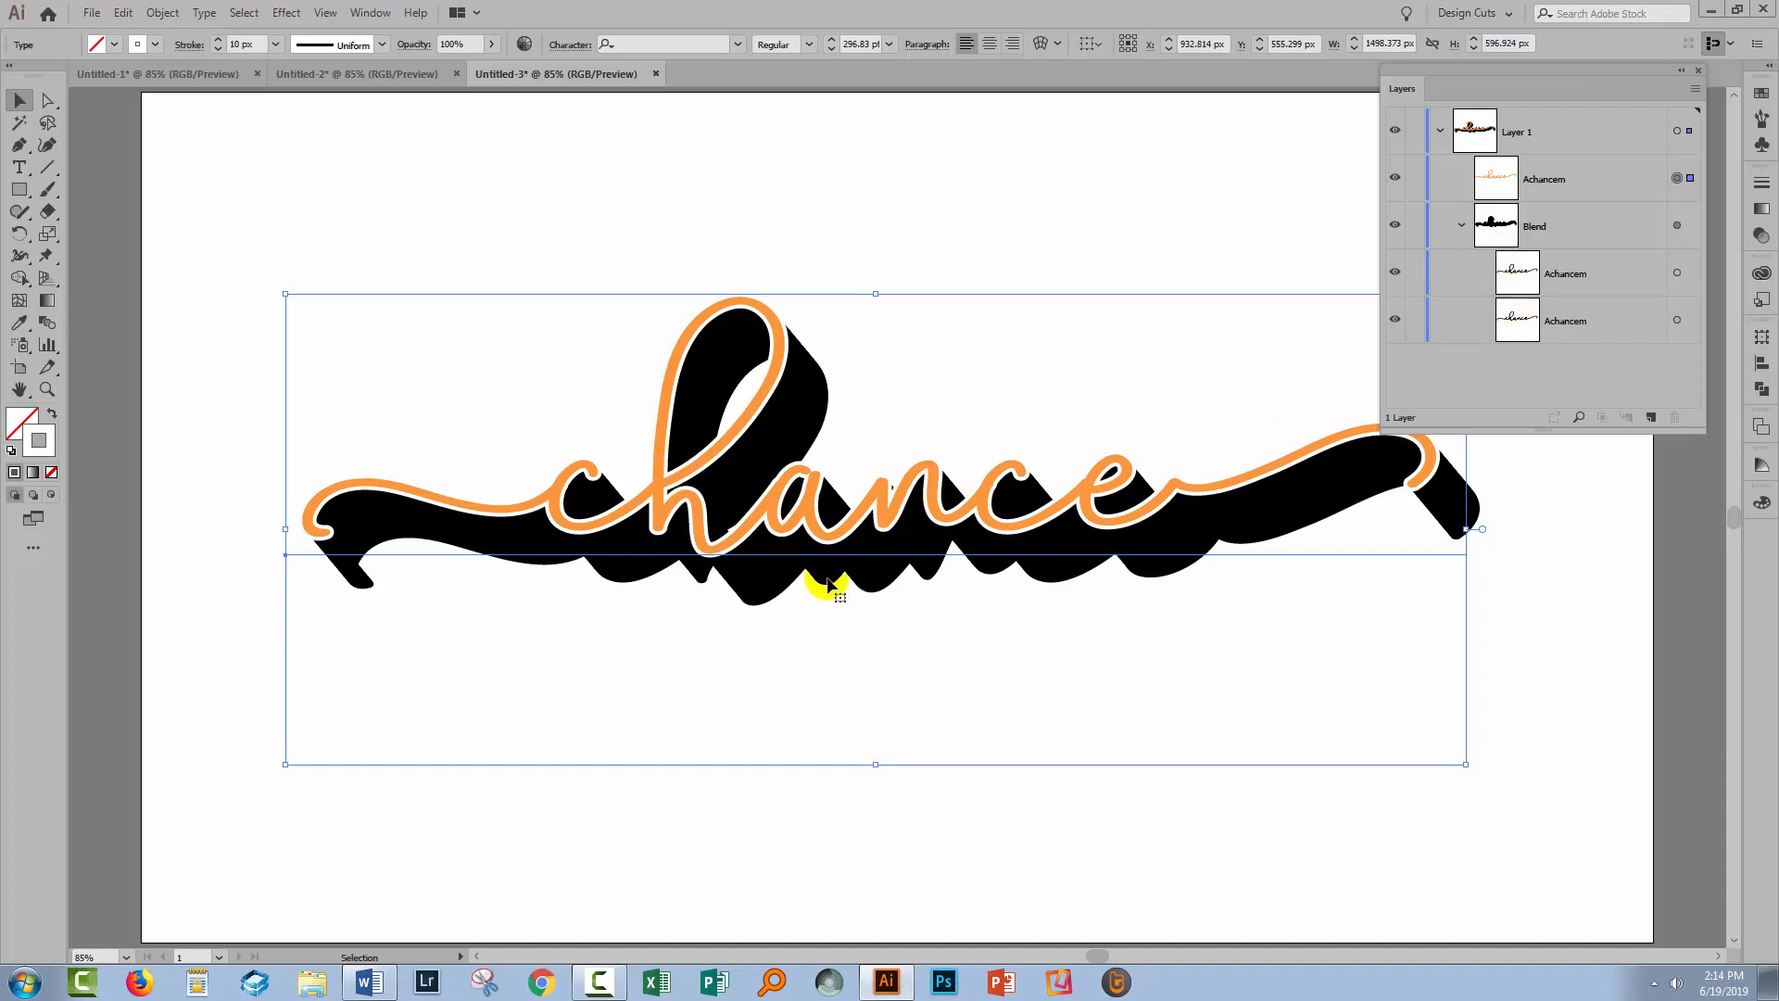
click(1720, 308)
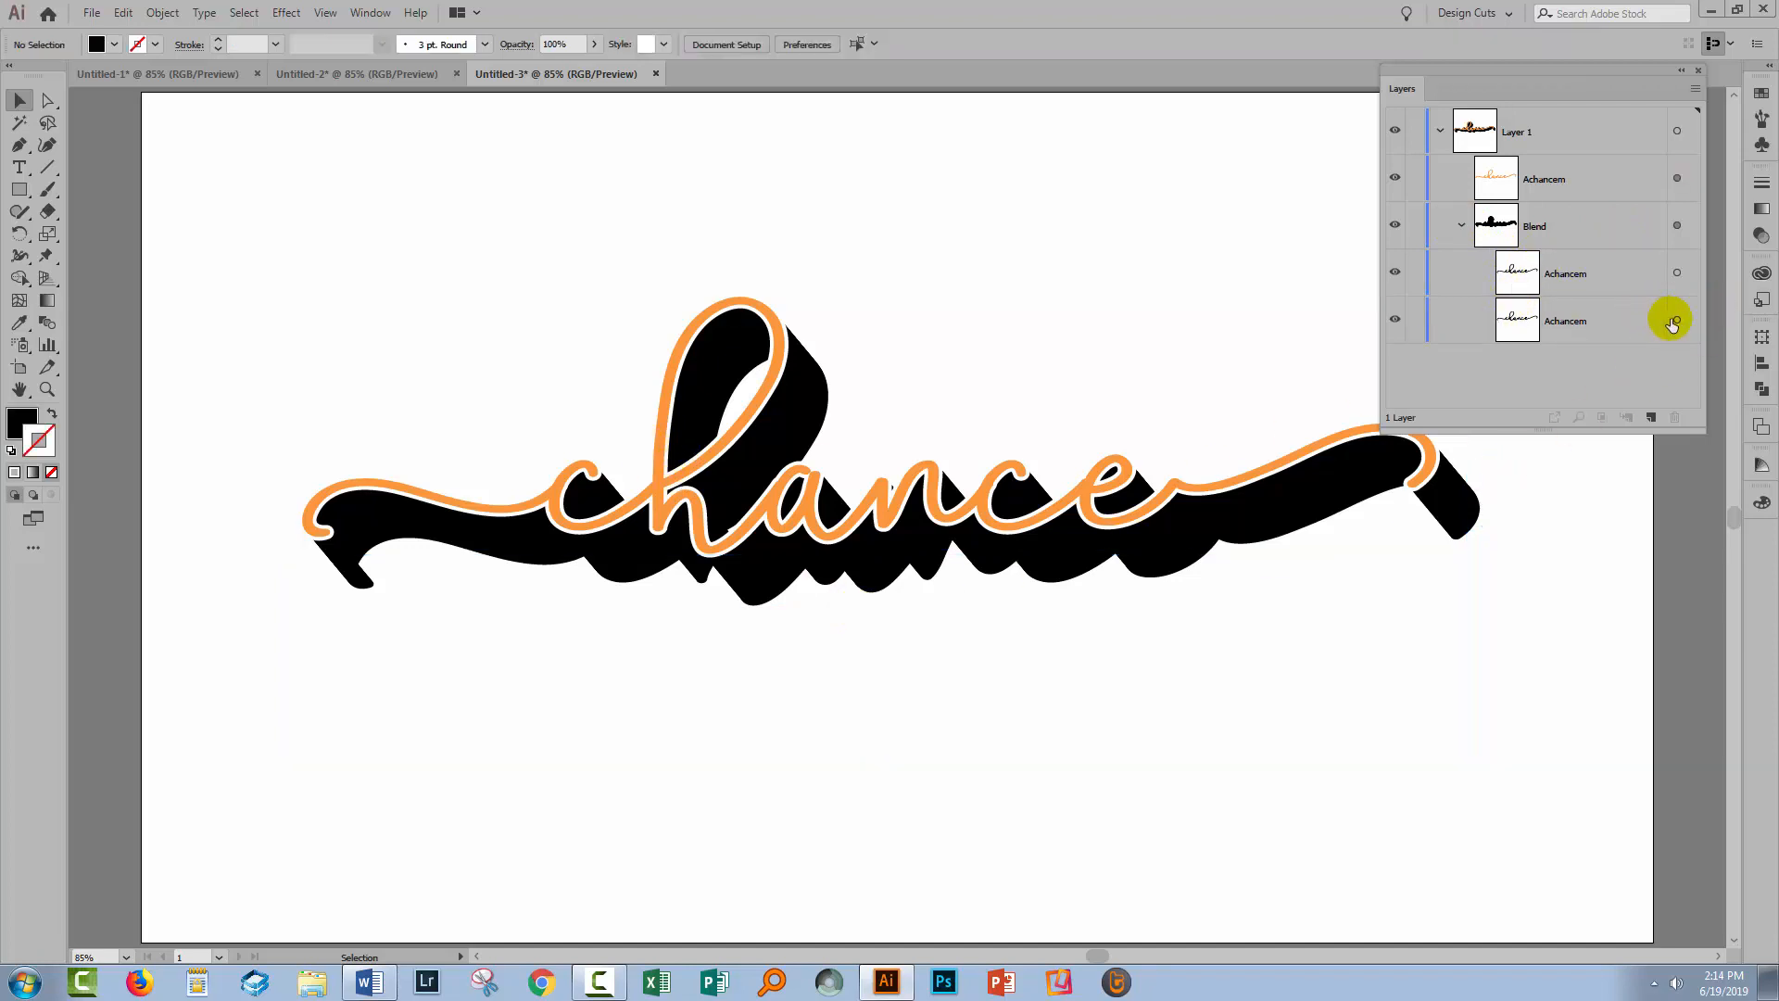
Target the back 'Achancem' copy in the blend and nudge it slightly down and right
click(1676, 321)
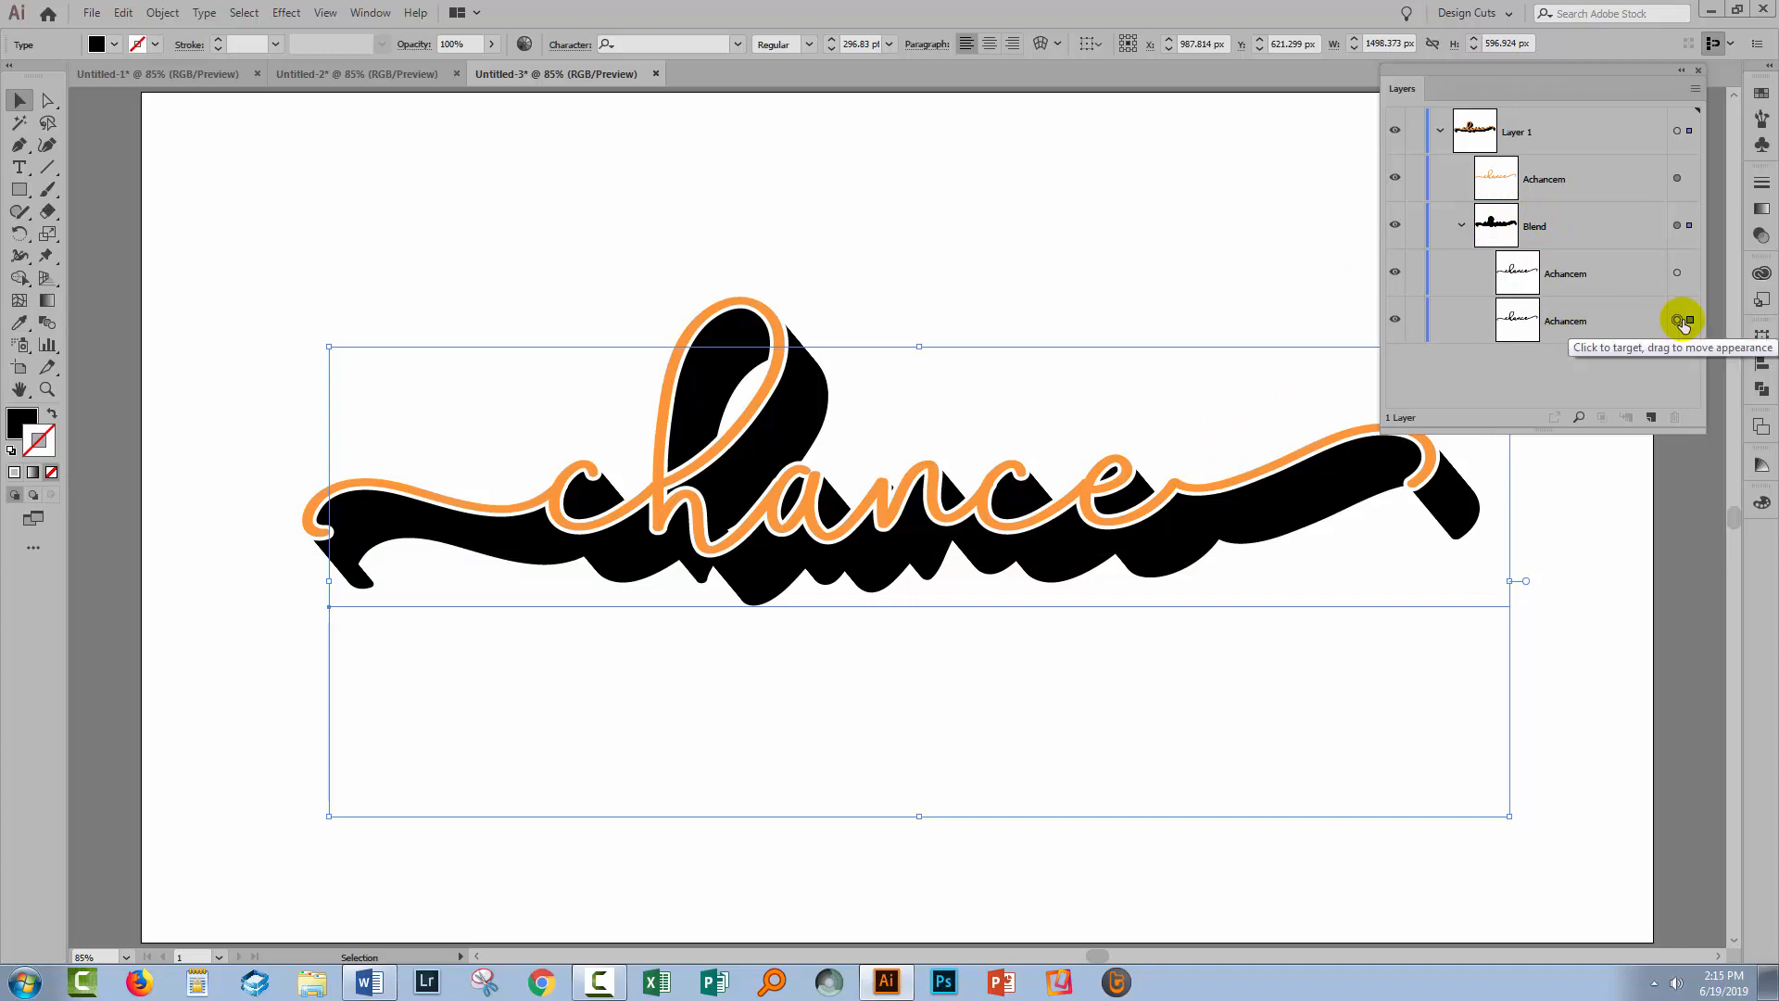
key(Down)
key(Down)
key(Down)
key(Down)
key(Down)
key(Down)
key(Down)
key(Down)
key(Down)
key(Down)
key(Down)
key(Down)
key(Down)
key(Down)
key(Down)
key(Down)
key(Down)
key(Down)
key(Down)
key(Down)
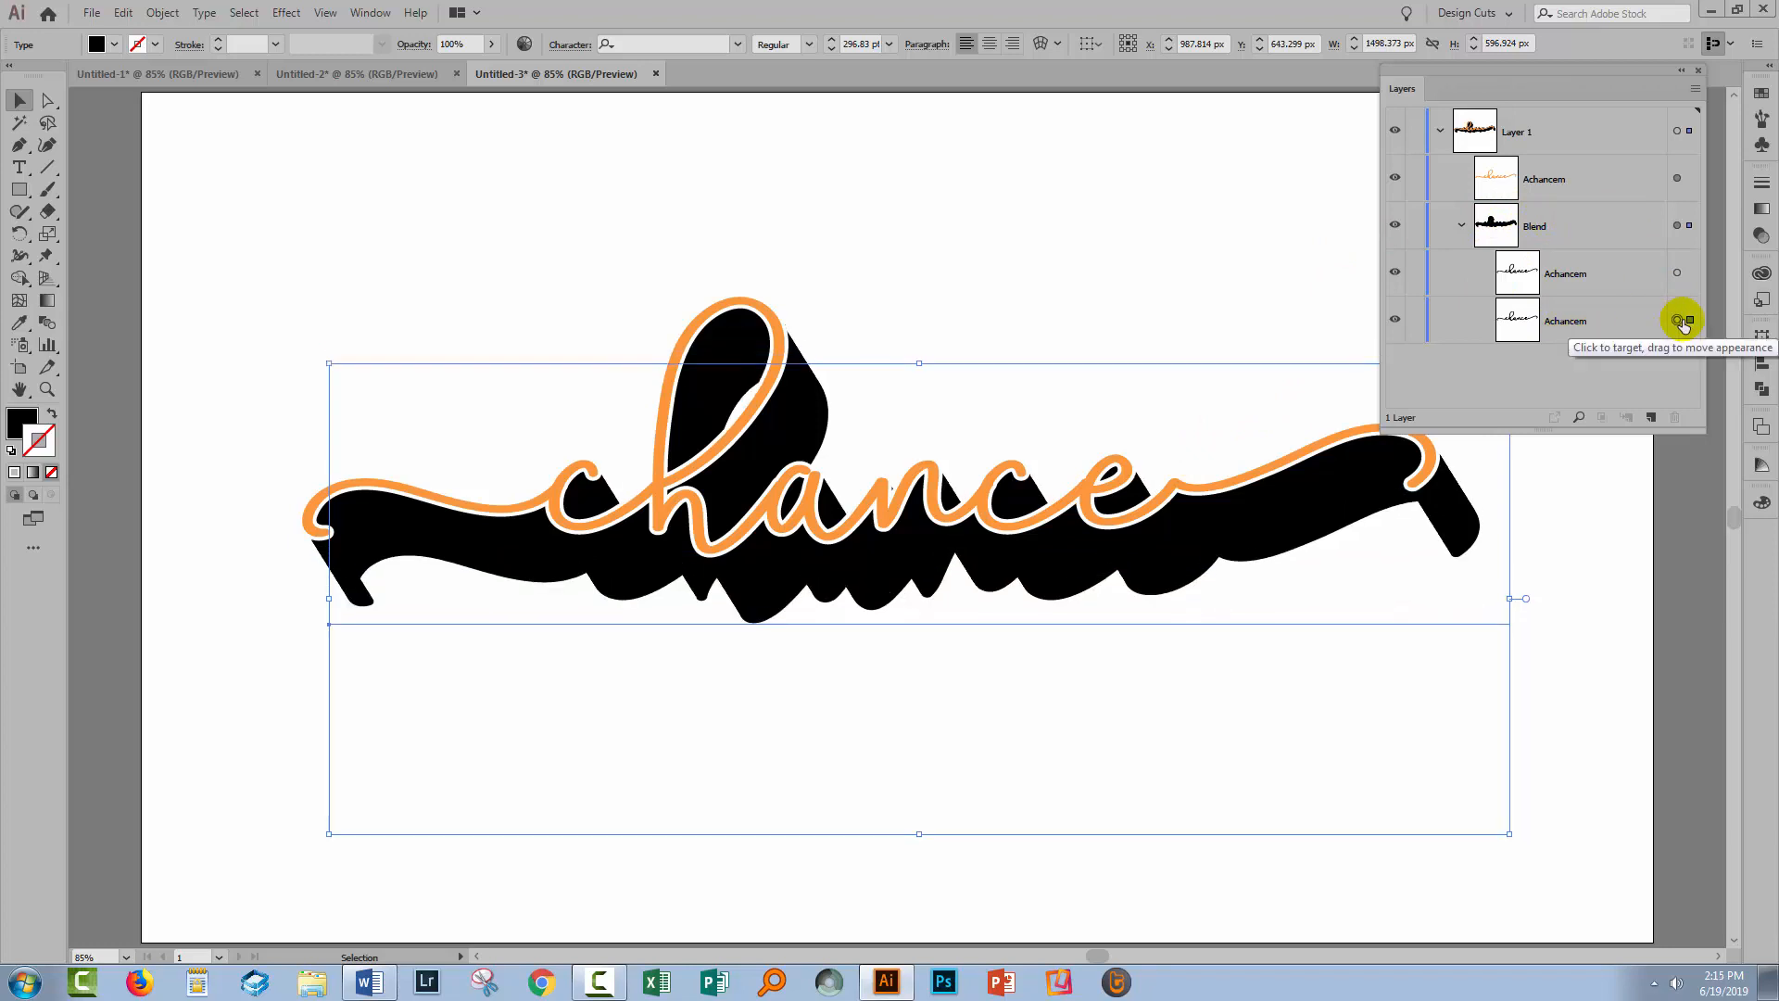
key(Right)
key(Right)
key(Right)
key(Right)
key(Right)
key(Right)
key(Right)
key(Right)
key(Right)
key(Right)
key(Right)
key(Right)
key(Right)
key(Right)
key(Right)
key(Right)
key(Right)
key(Right)
key(Right)
key(Right)
key(Up)
key(Up)
key(Up)
key(Up)
key(Up)
key(Up)
key(Up)
key(Up)
key(Up)
key(Up)
key(Up)
key(Up)
key(Up)
key(Up)
key(Up)
key(Up)
key(Up)
key(Up)
key(Up)
key(Up)
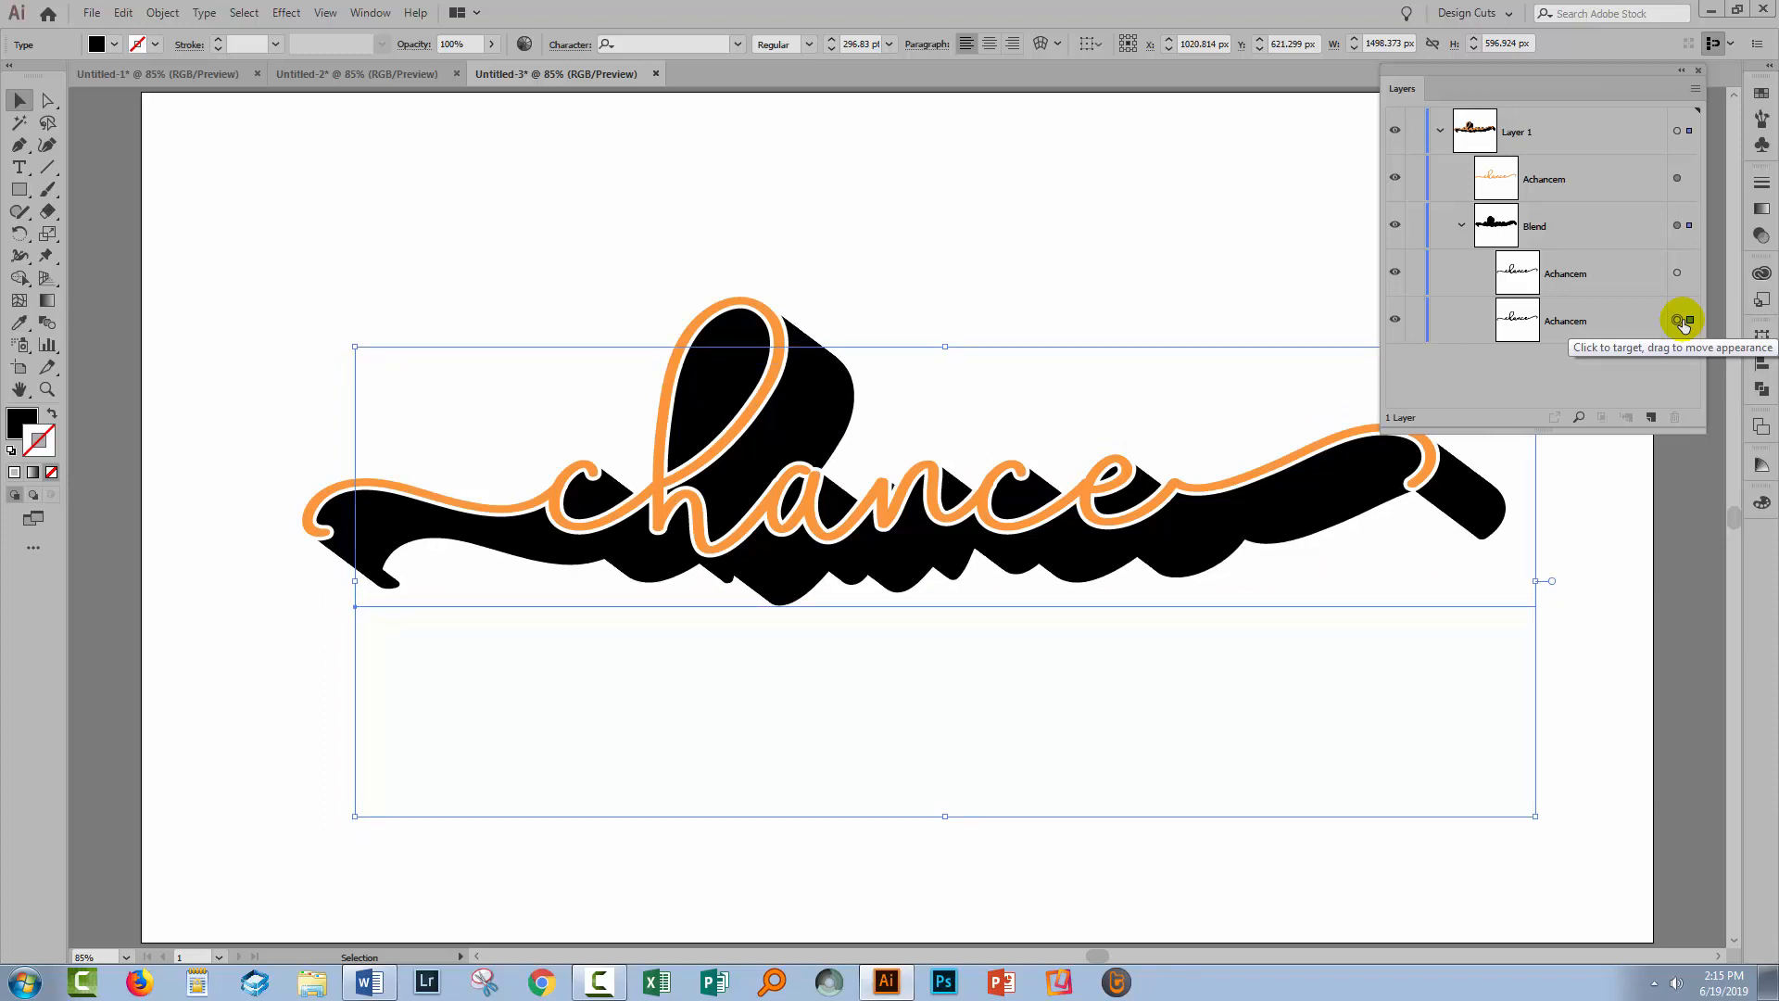
key(Down)
key(Down)
key(Down)
key(Down)
key(Down)
key(Down)
key(Down)
key(Down)
key(Down)
key(Down)
key(Down)
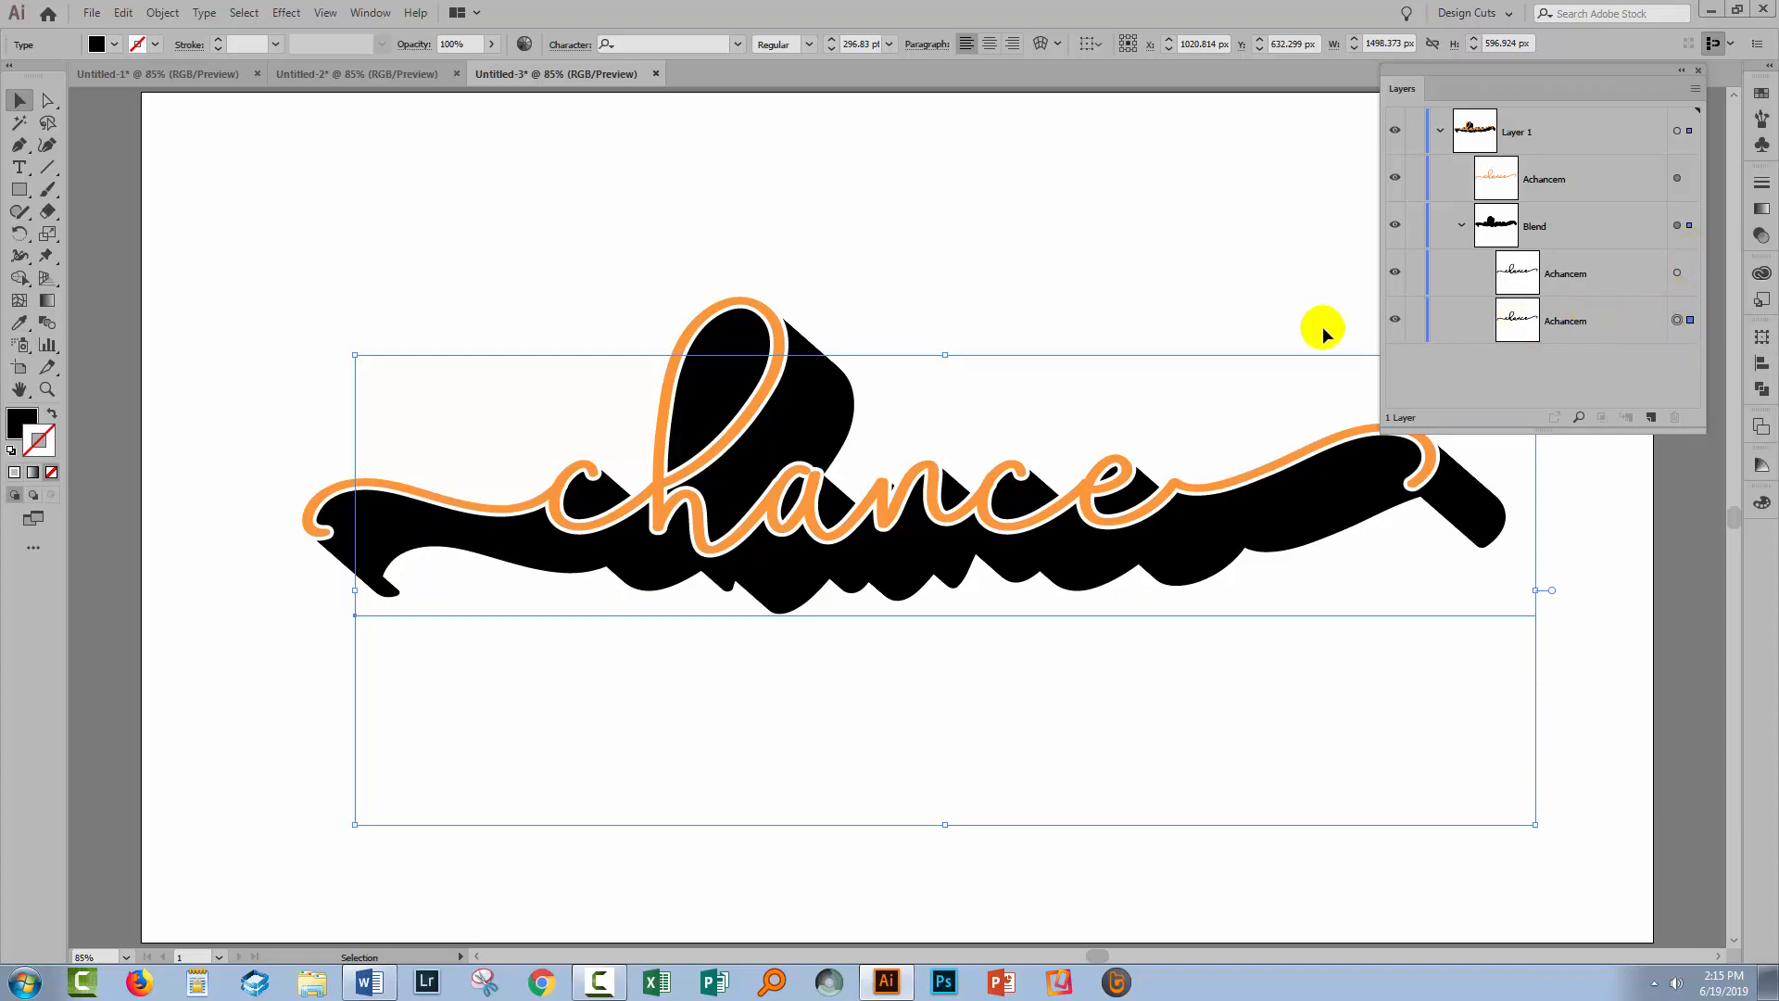
Fill the back copy with gray #717272 so the shadow fades from black to gray
click(15, 426)
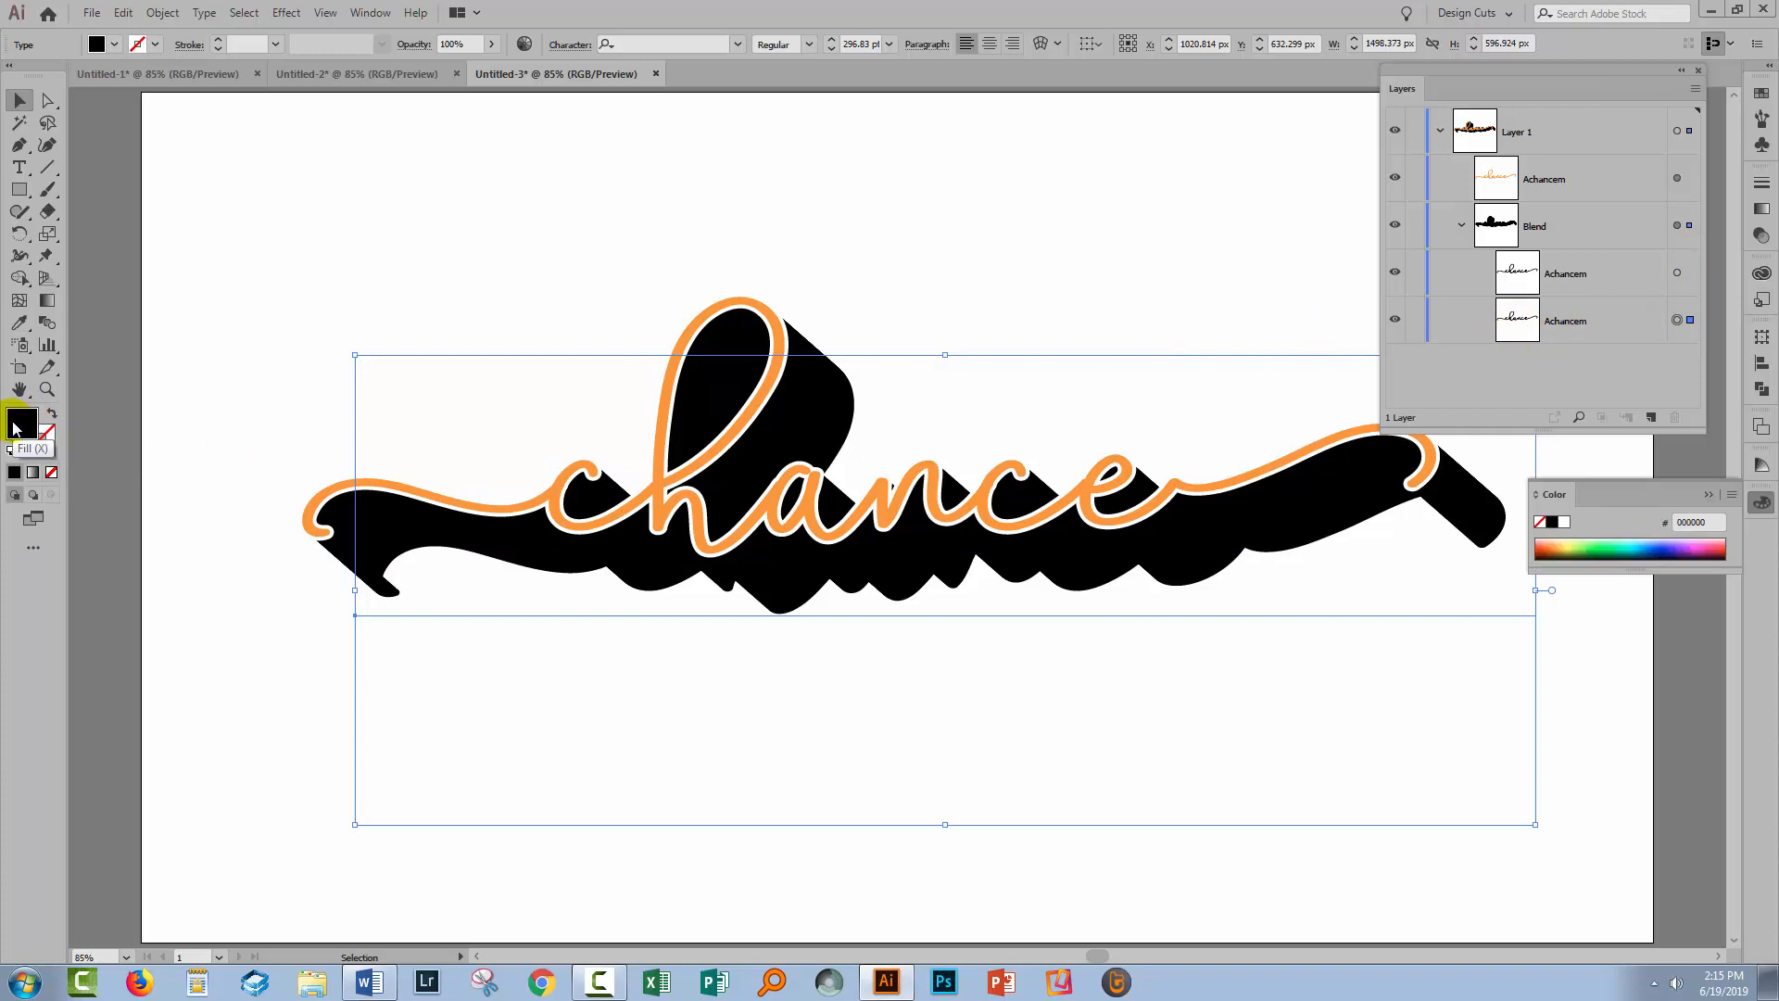
double_click(14, 426)
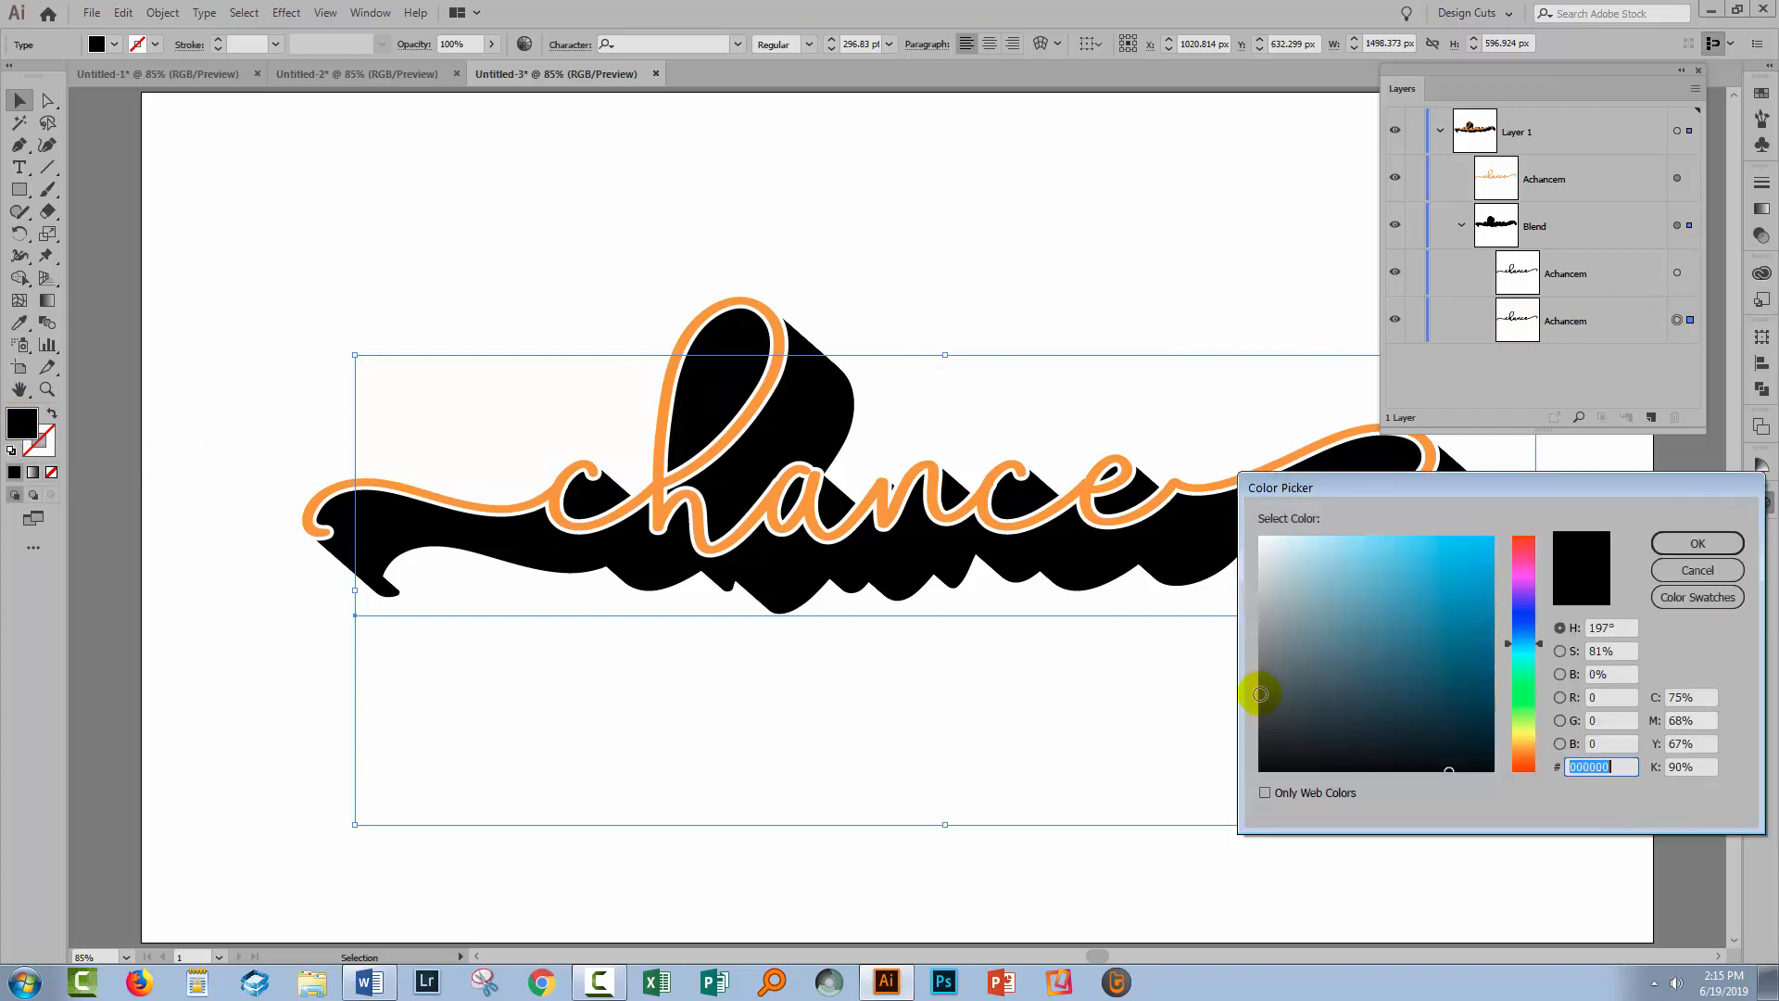
drag(1260, 694, 1260, 666)
click(1692, 545)
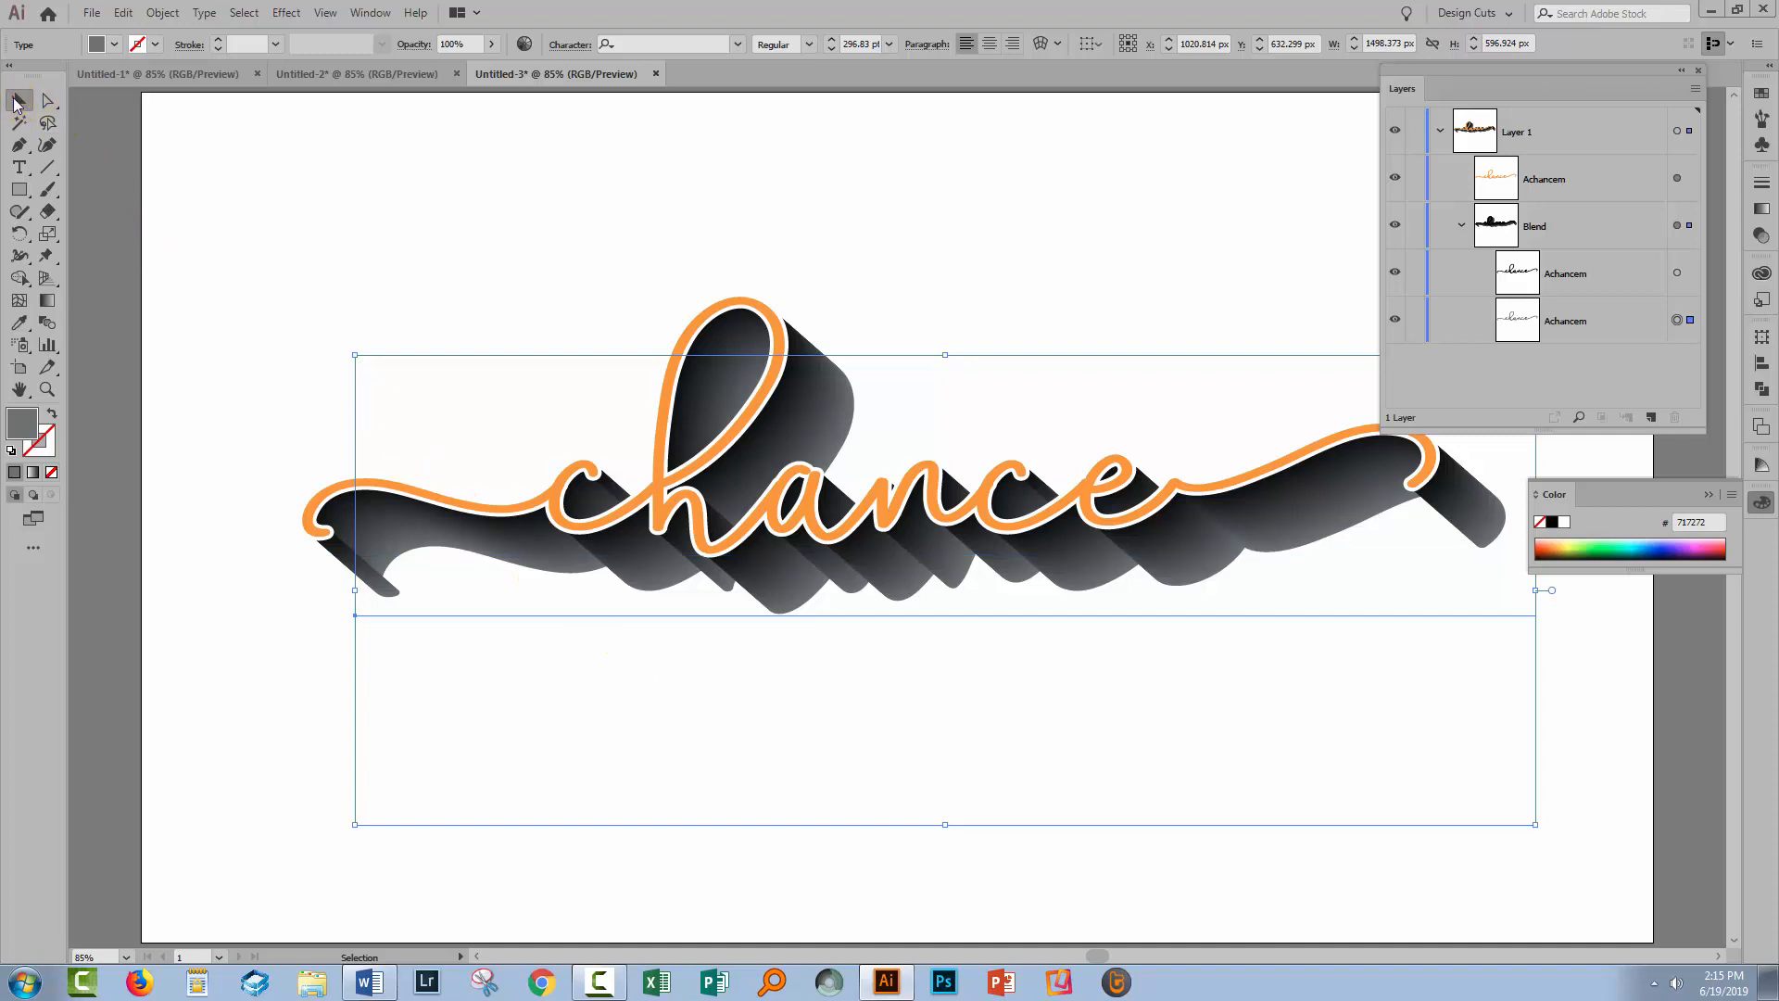
click(206, 157)
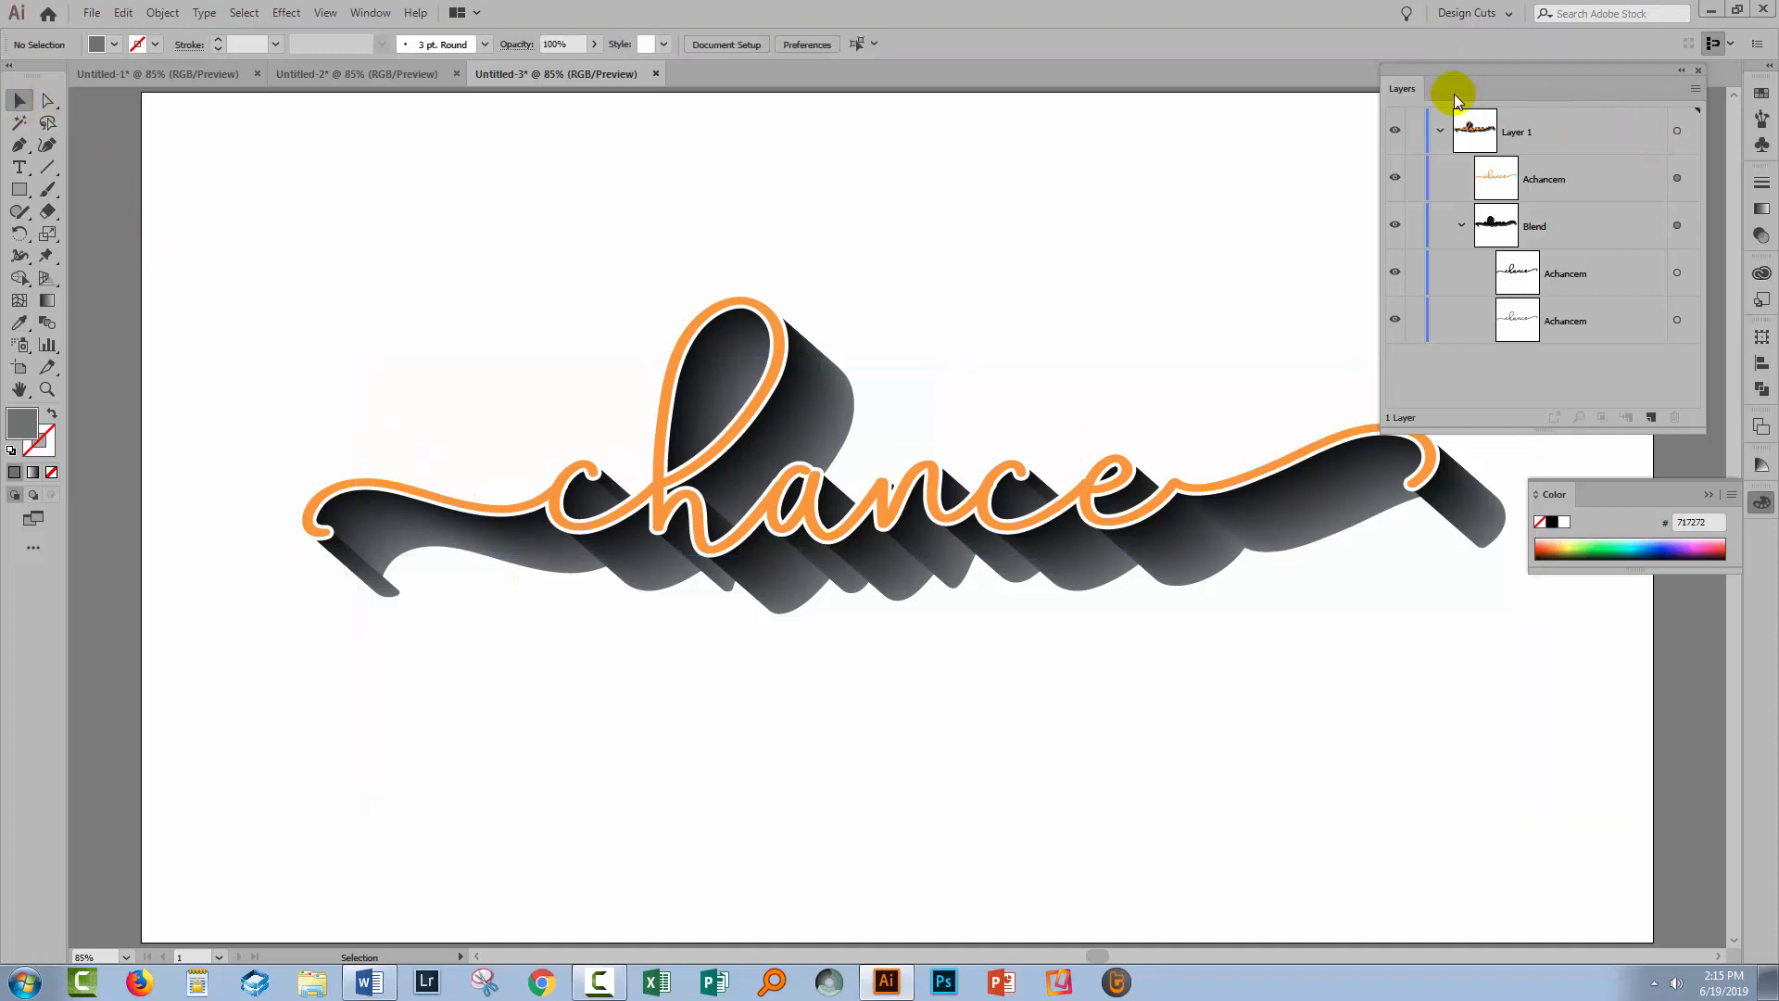
Close the Layers panel, collapse the Color panel, and glance at Untitled-1 before returning to Untitled-2
click(1699, 70)
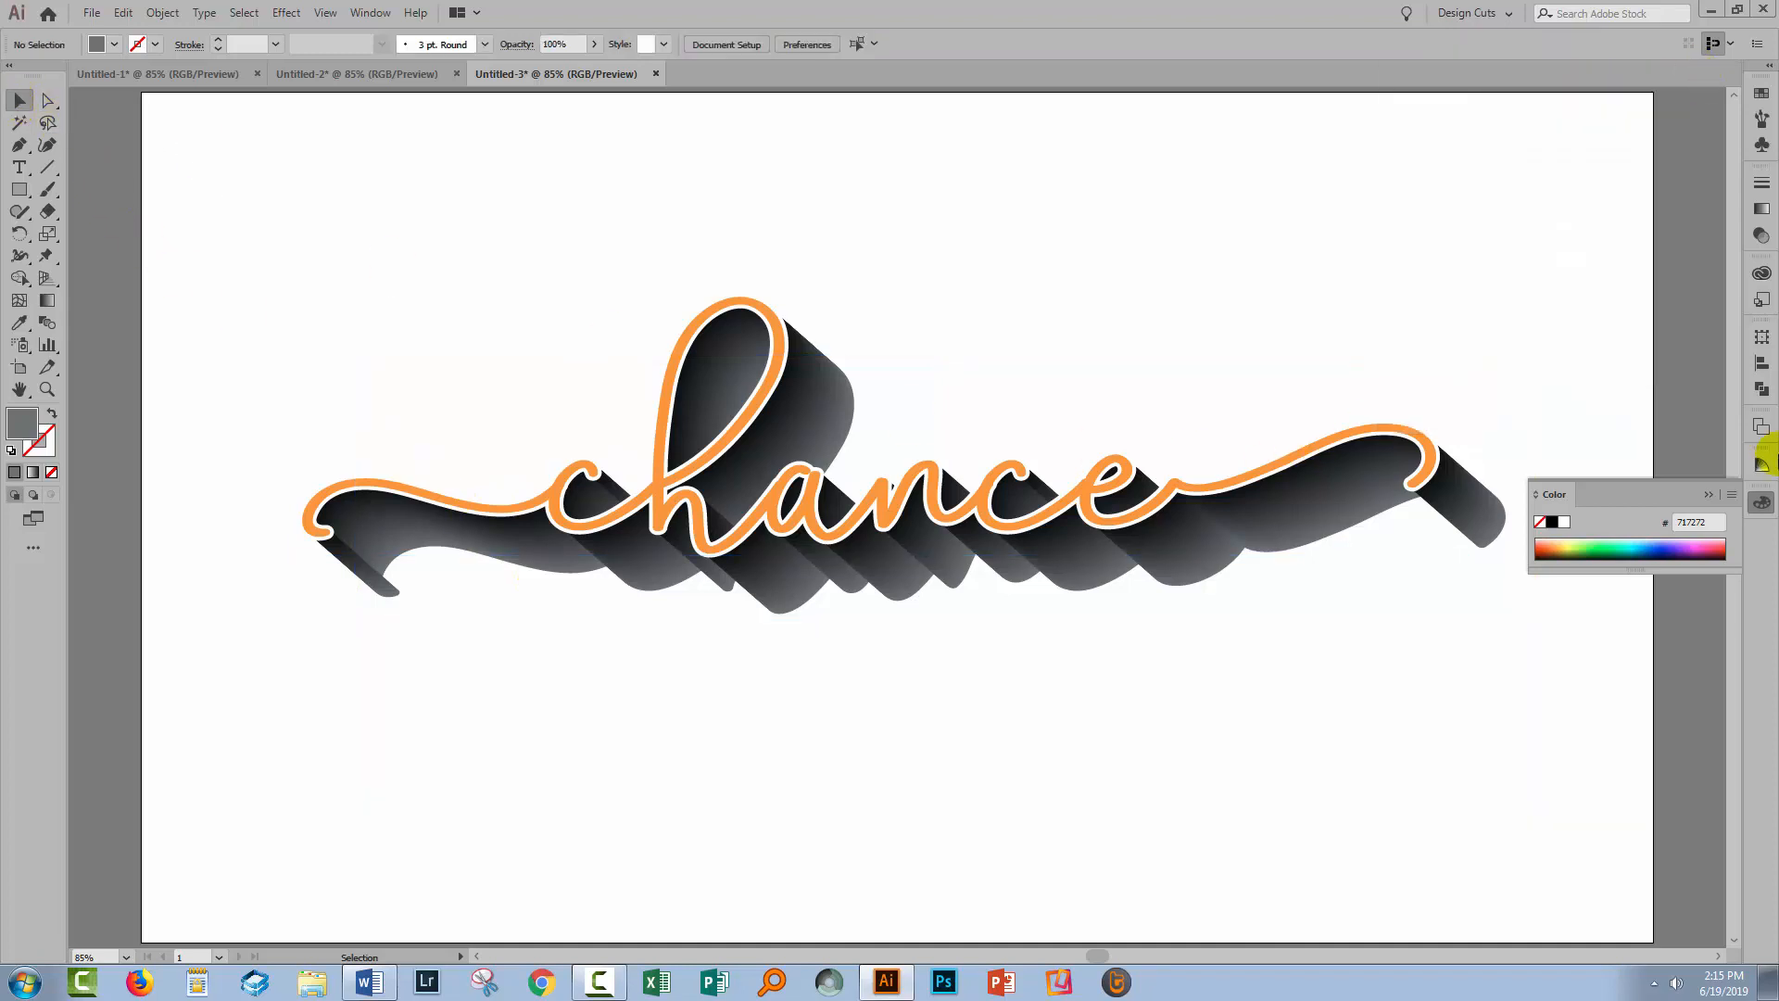
click(1715, 495)
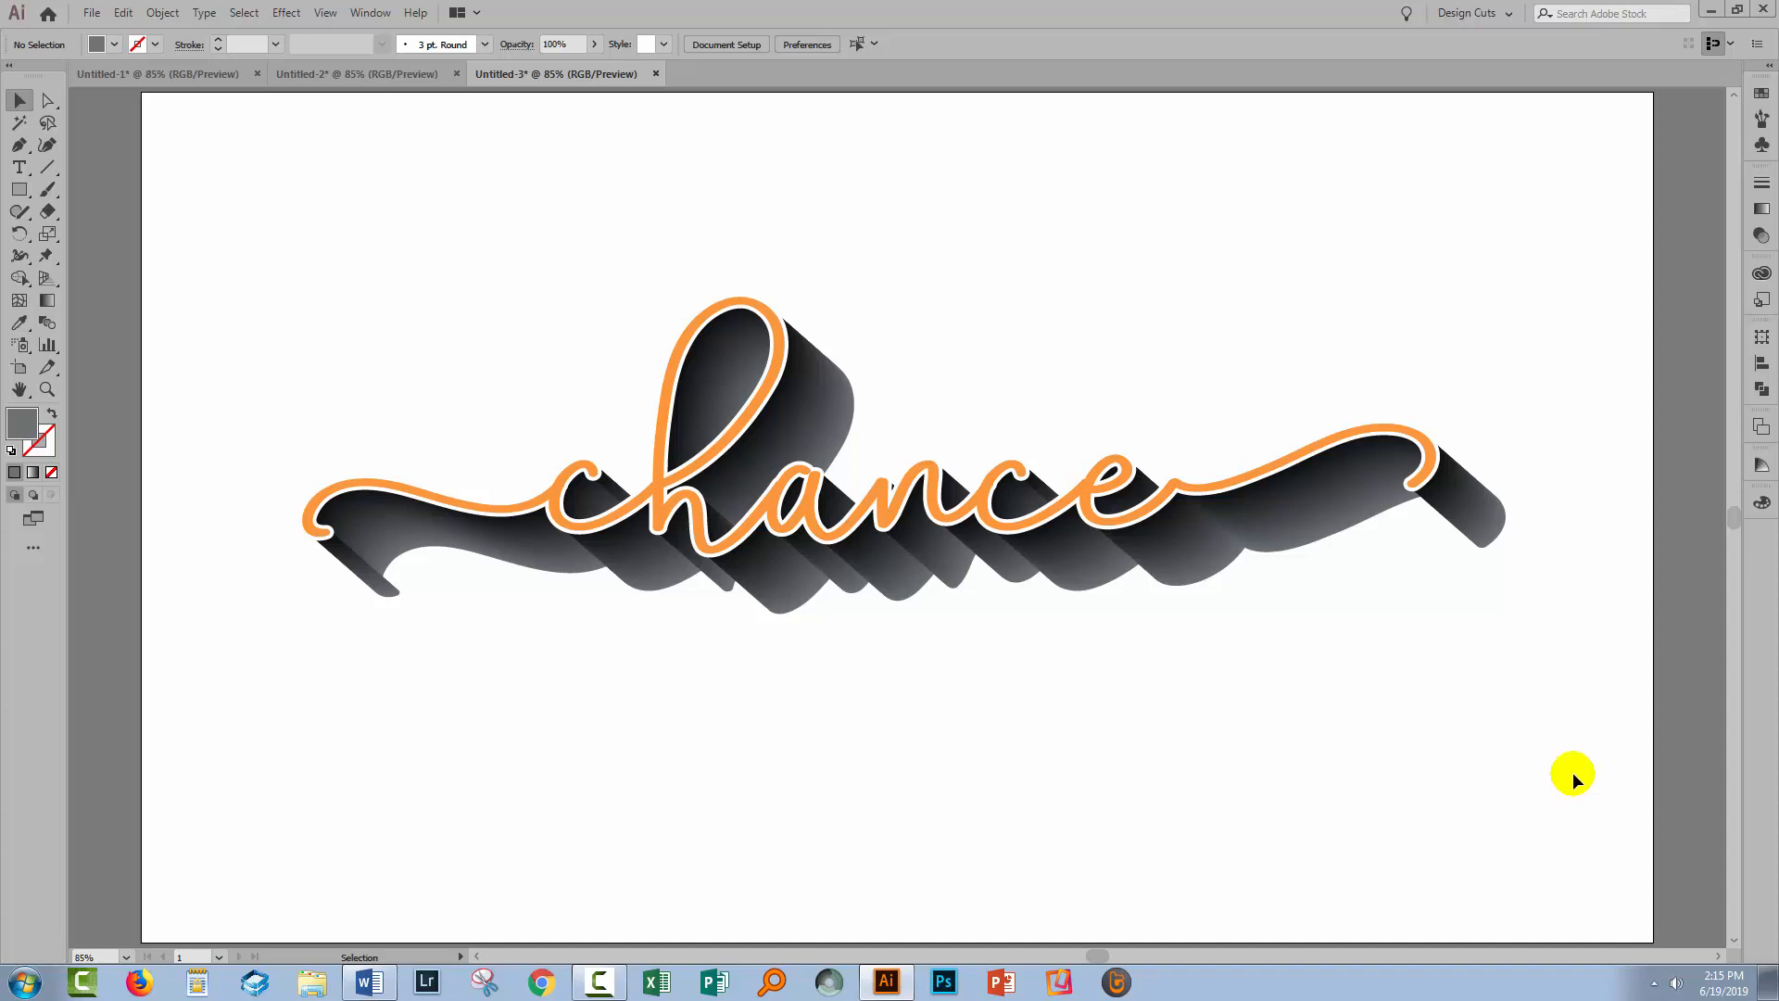
click(147, 74)
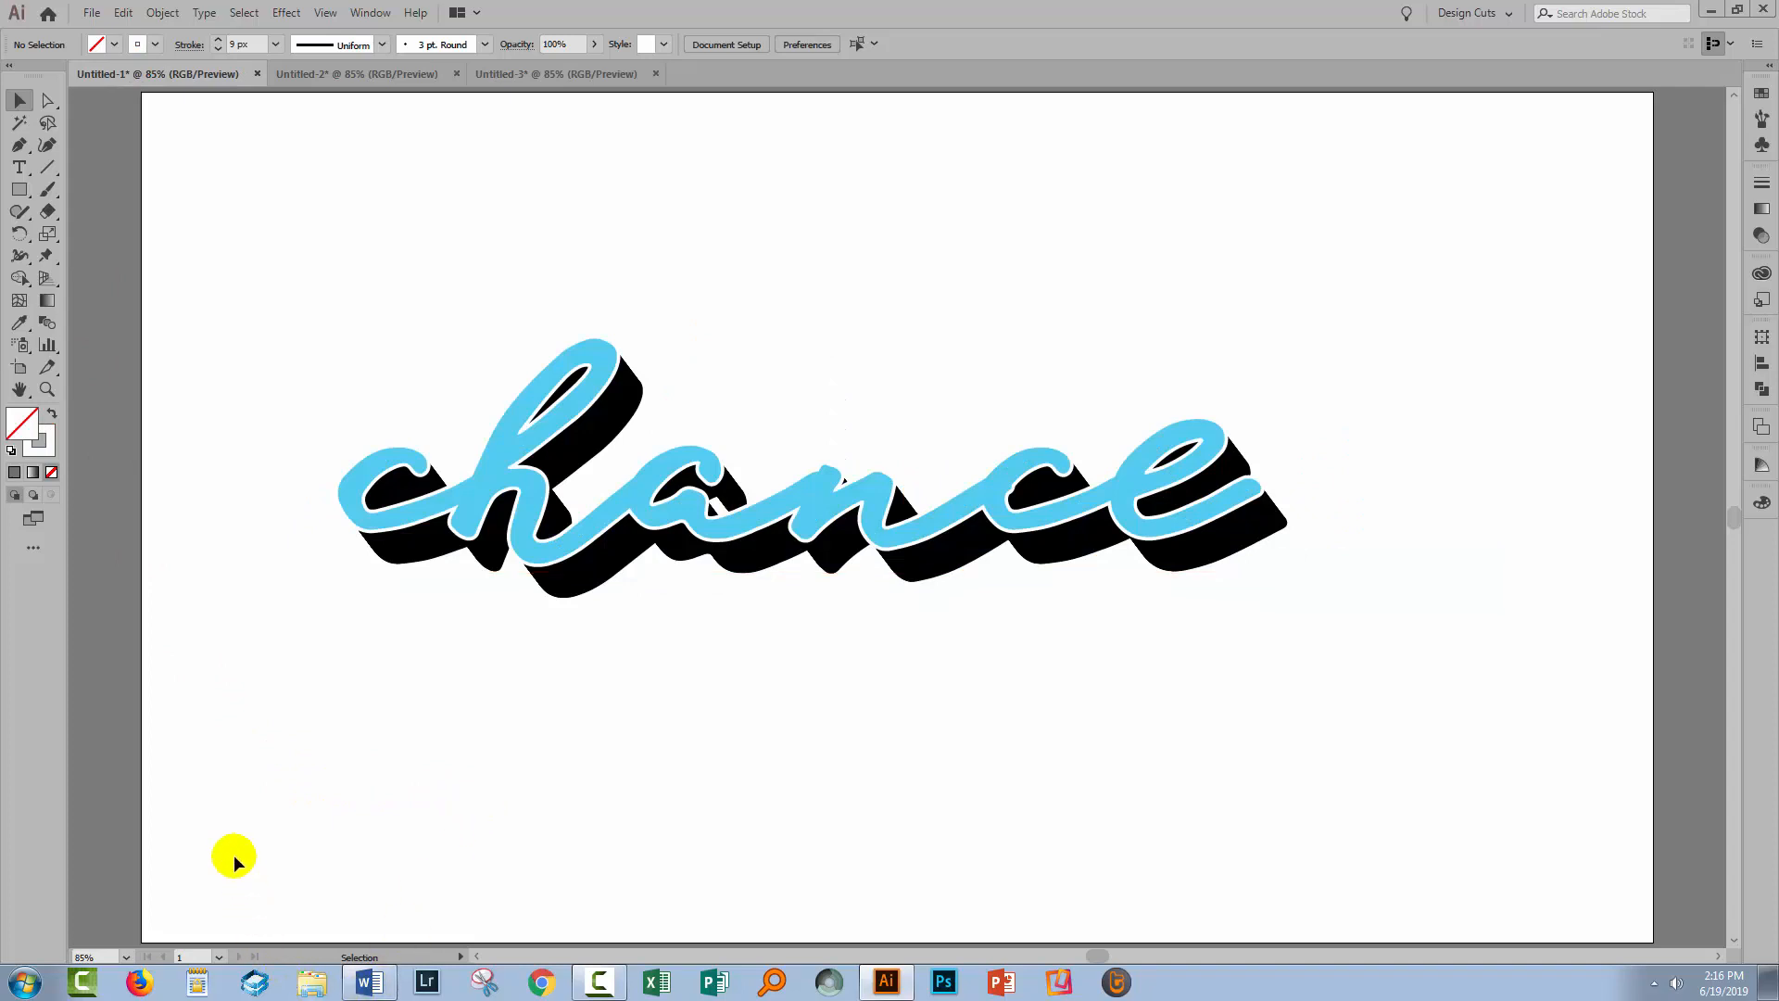
click(312, 74)
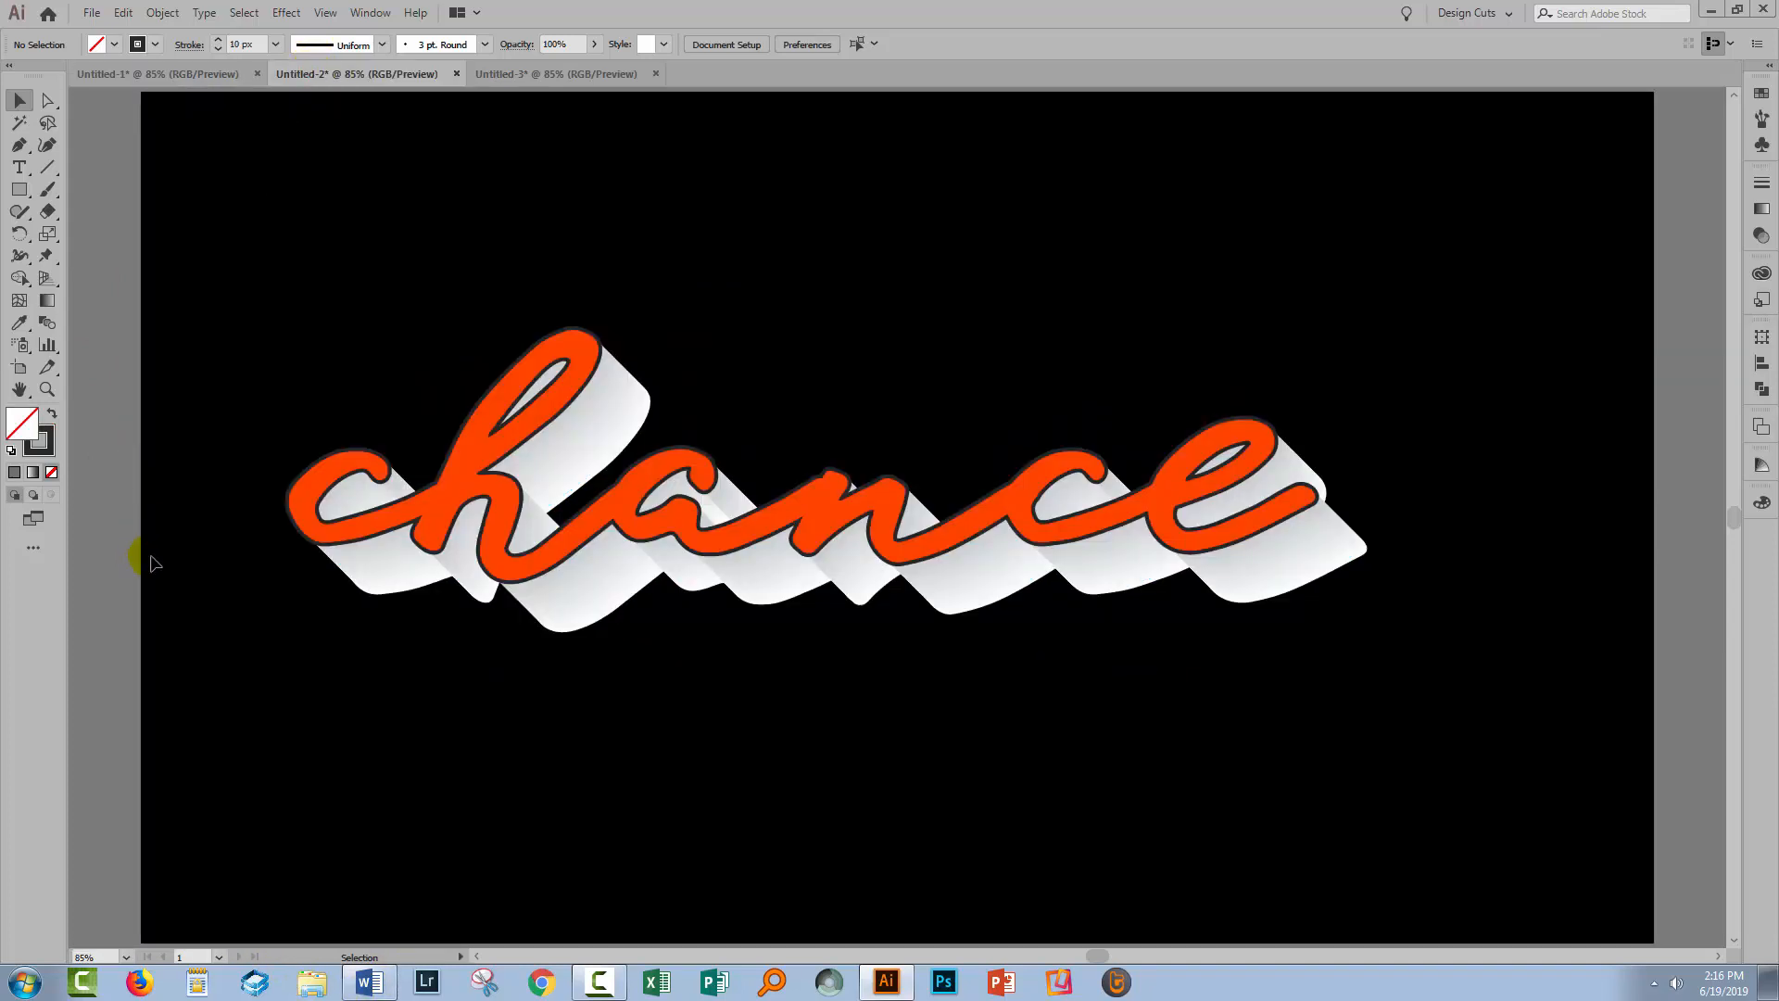